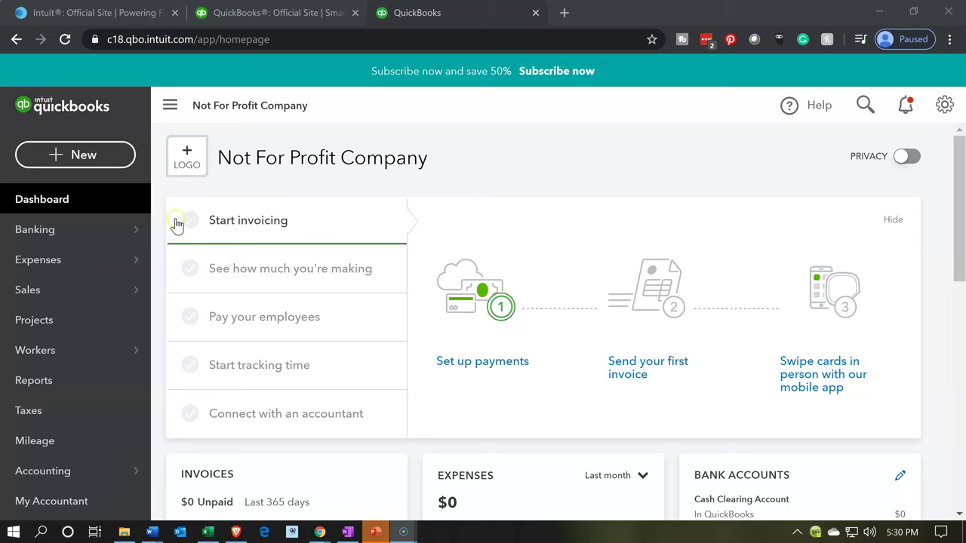
- Switch to the Excel workbook and review journal entry 2b alongside the trial balance and its adjustment column
{"action": "left_click", "coordinate": [208, 532]}
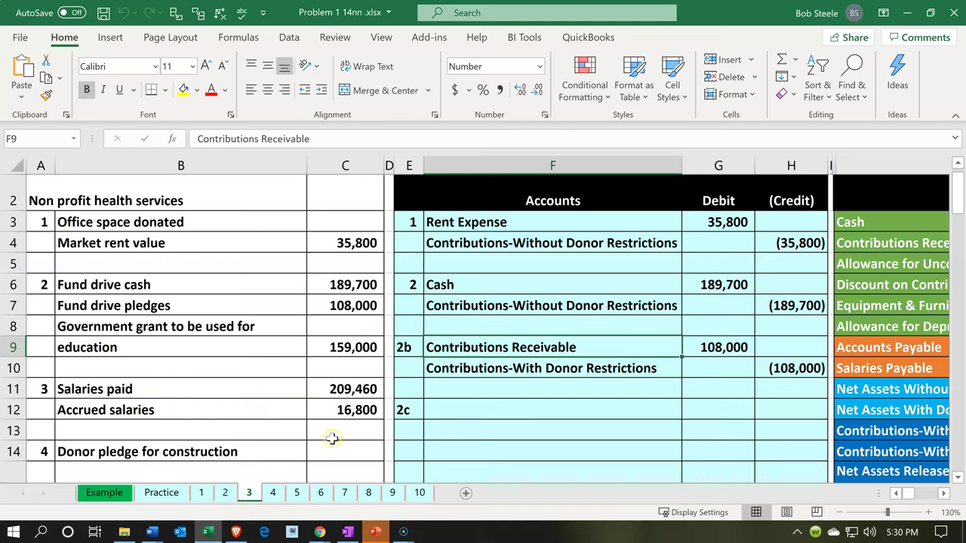
{"action": "left_click", "coordinate": [428, 370]}
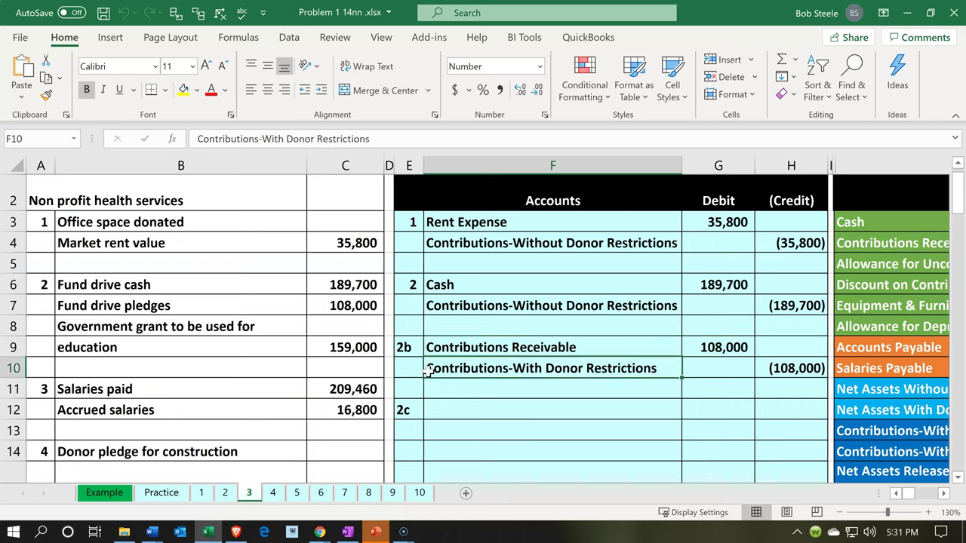
{"action": "key", "text": "Right"}
{"action": "key", "text": "Right"}
{"action": "key", "text": "Right"}
{"action": "key", "text": "Right"}
{"action": "key", "text": "Right"}
{"action": "key", "text": "Right"}
{"action": "key", "text": "Right"}
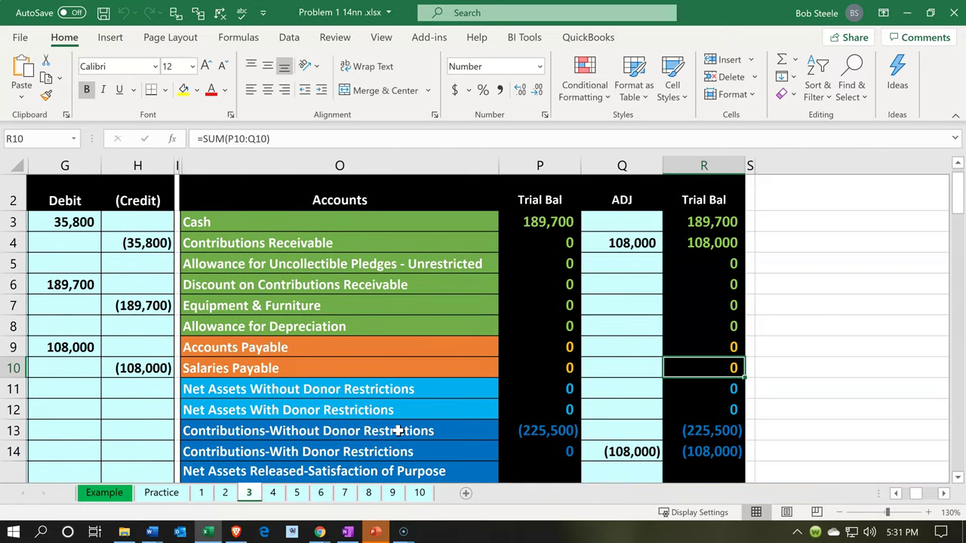
{"action": "key", "text": "Right"}
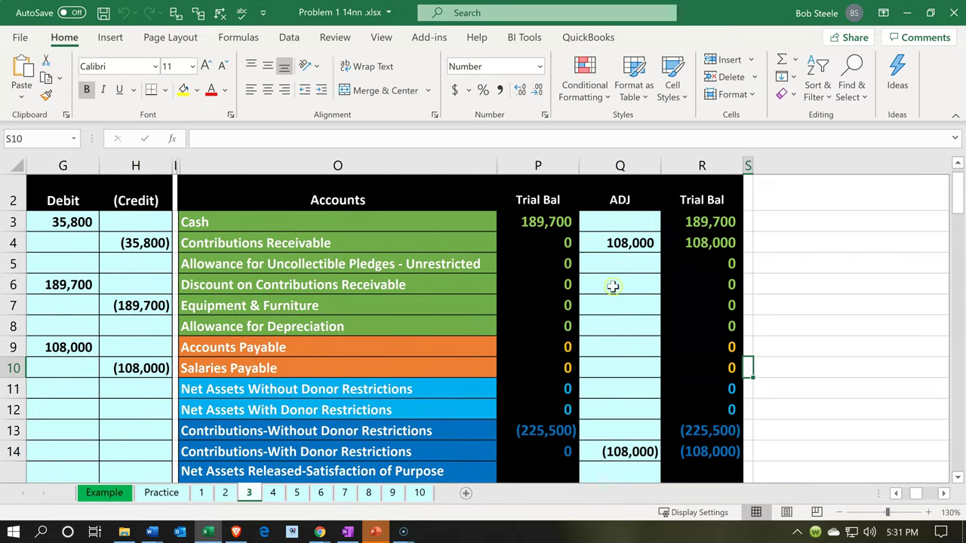
- Examine the adjusted trial balance from Contributions Receivable down to the contribution accounts with and without donor restrictions
{"action": "left_click", "coordinate": [692, 243]}
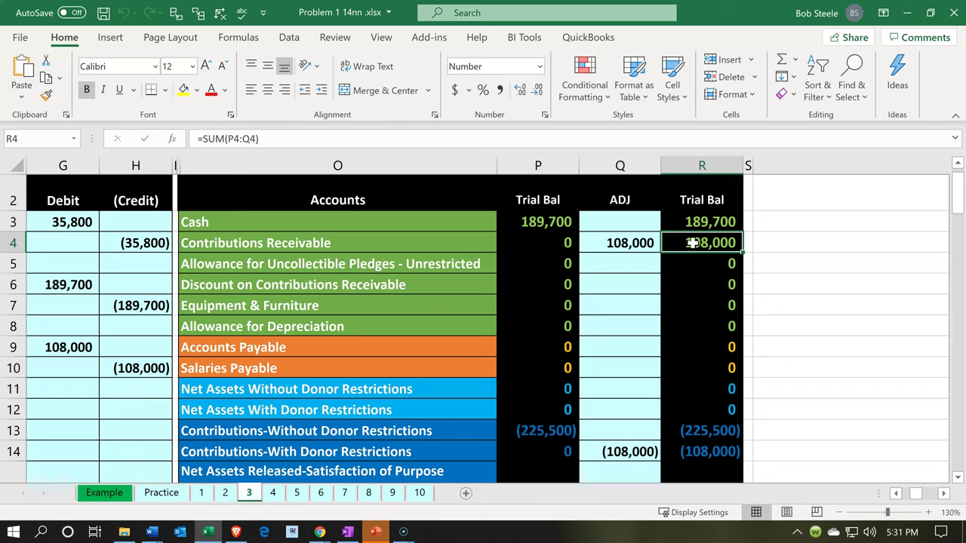
{"action": "key", "text": "Down"}
{"action": "key", "text": "Down"}
{"action": "key", "text": "Down"}
{"action": "key", "text": "Down"}
{"action": "key", "text": "Down"}
{"action": "key", "text": "Down"}
{"action": "key", "text": "Down"}
{"action": "key", "text": "Down"}
{"action": "key", "text": "Down"}
{"action": "key", "text": "Down"}
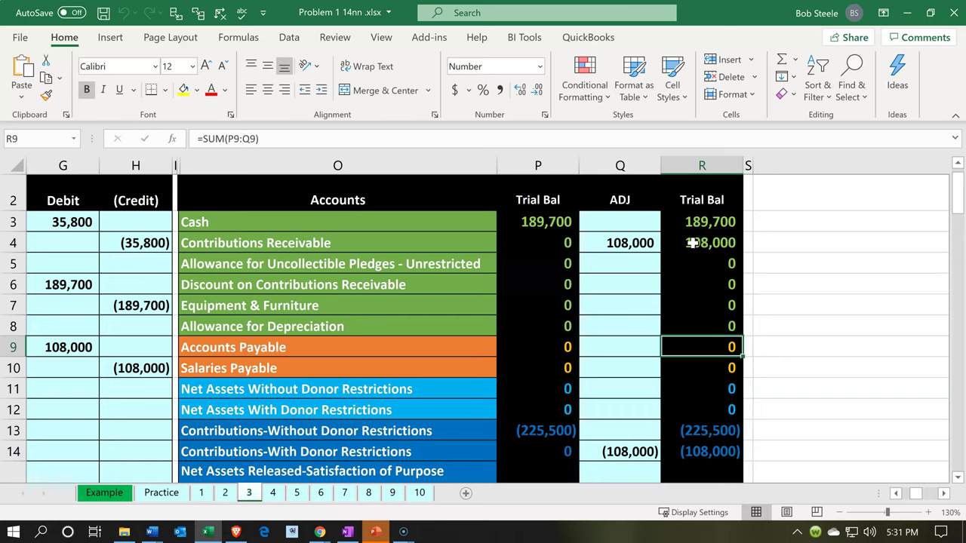
{"action": "key", "text": "Down"}
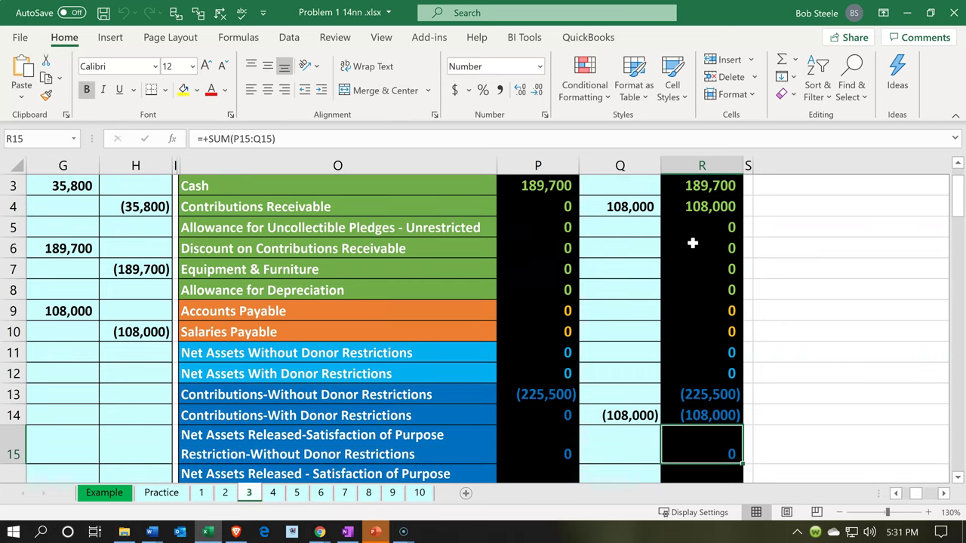
{"action": "key", "text": "Up"}
{"action": "key", "text": "Up"}
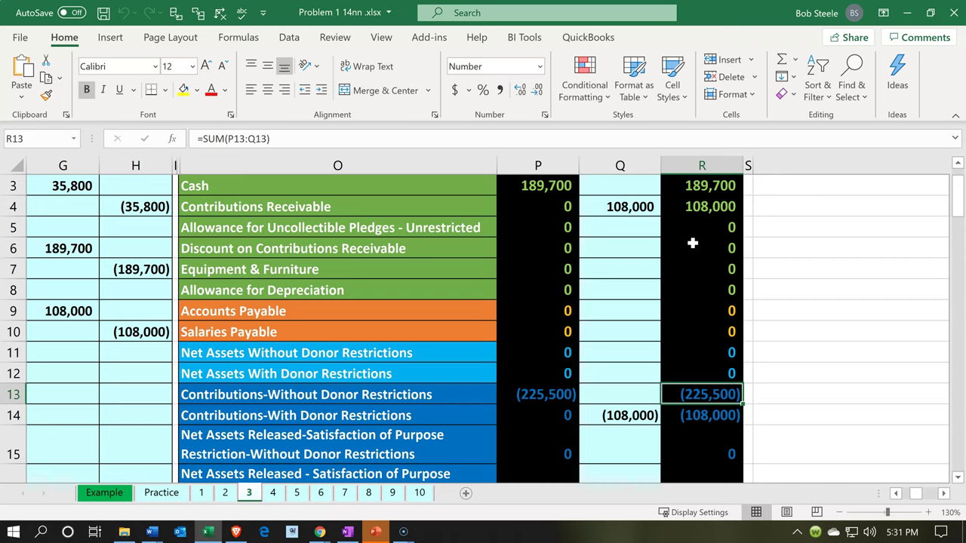
{"action": "key", "text": "Left"}
{"action": "key", "text": "Left"}
{"action": "key", "text": "Left"}
{"action": "key", "text": "Down"}
{"action": "key", "text": "Up"}
{"action": "key", "text": "Down"}
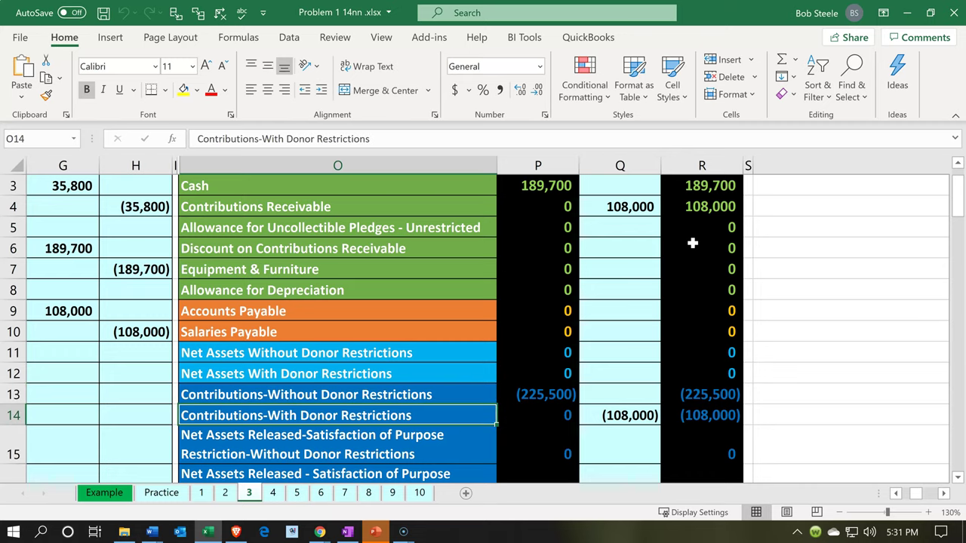
- Examine the Statement of Activities, comparing its columns without and with donor restrictions
{"action": "key", "text": "Right"}
{"action": "key", "text": "Right"}
{"action": "key", "text": "Right"}
{"action": "key", "text": "Right"}
{"action": "key", "text": "Right"}
{"action": "key", "text": "Right"}
{"action": "key", "text": "Right"}
{"action": "key", "text": "Right"}
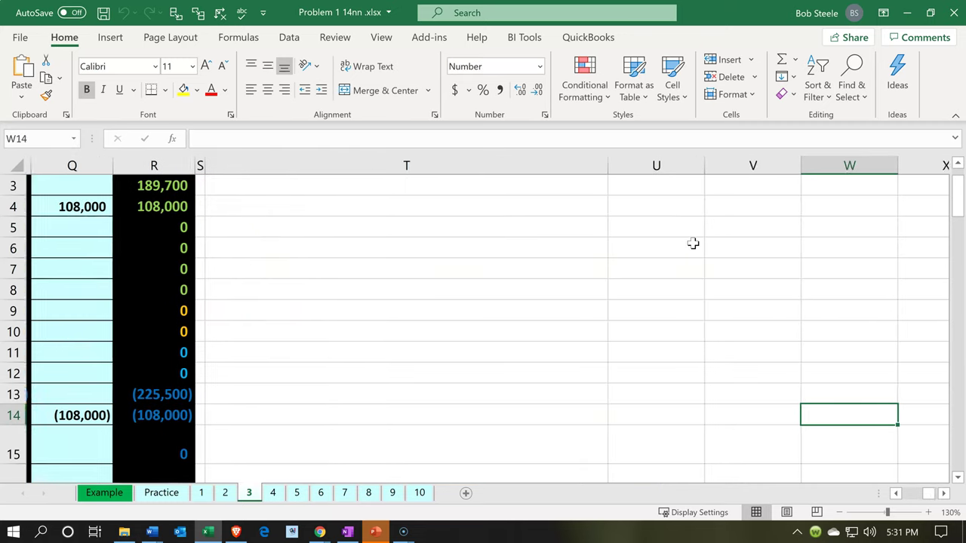
{"action": "key", "text": "Right"}
{"action": "scroll", "coordinate": [547, 346], "scroll_direction": "down", "scroll_amount": 4}
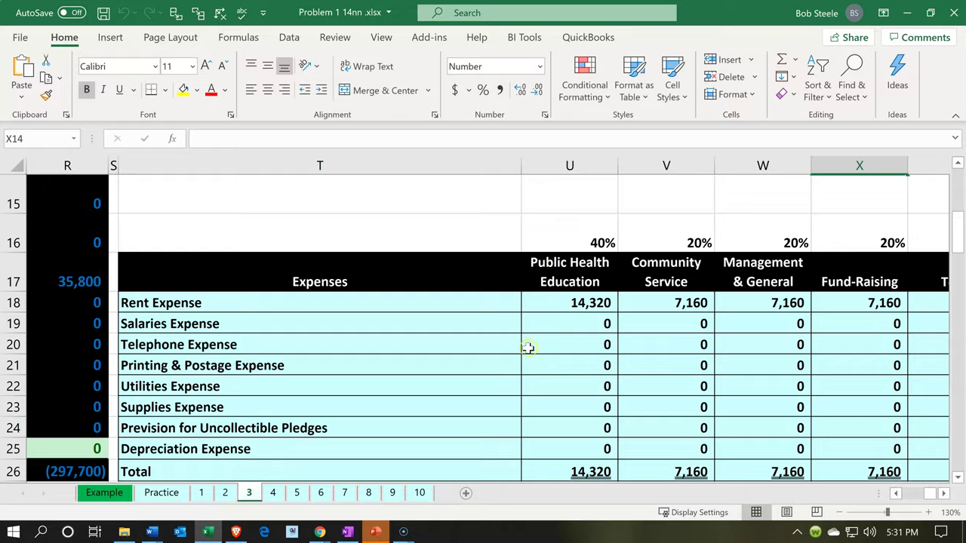
{"action": "scroll", "coordinate": [528, 348], "scroll_direction": "down", "scroll_amount": 3}
{"action": "scroll", "coordinate": [528, 348], "scroll_direction": "down", "scroll_amount": 6}
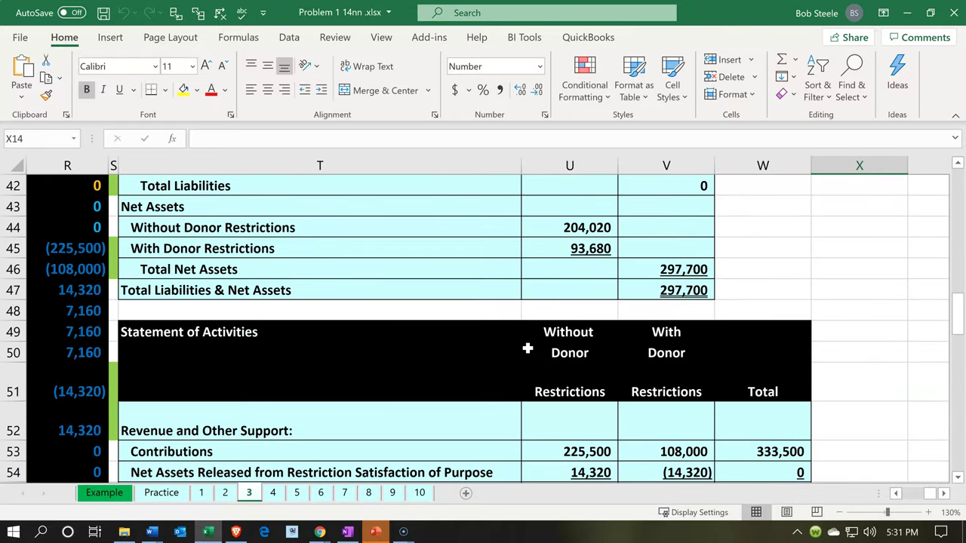
{"action": "left_click", "coordinate": [538, 391]}
{"action": "scroll", "coordinate": [540, 391], "scroll_direction": "down", "scroll_amount": 1}
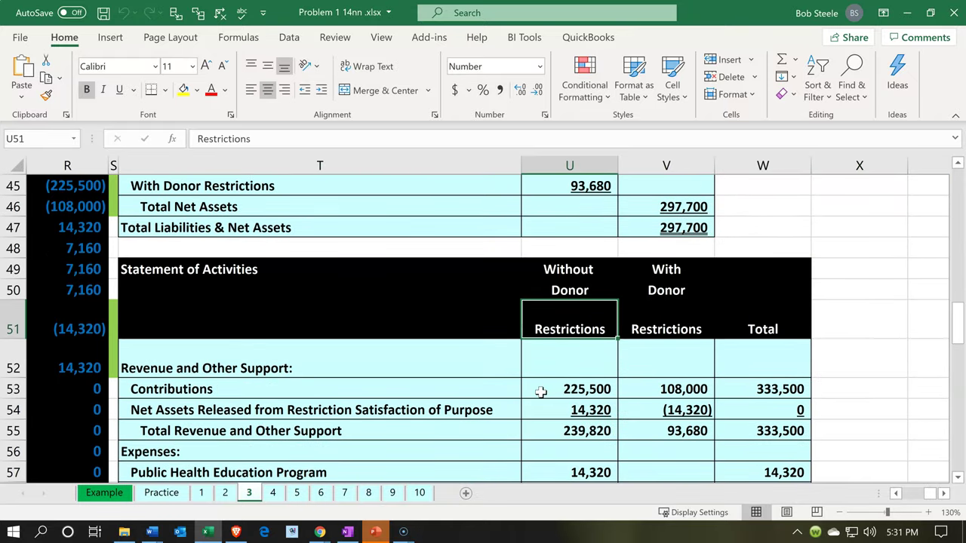
{"action": "key", "text": "Right"}
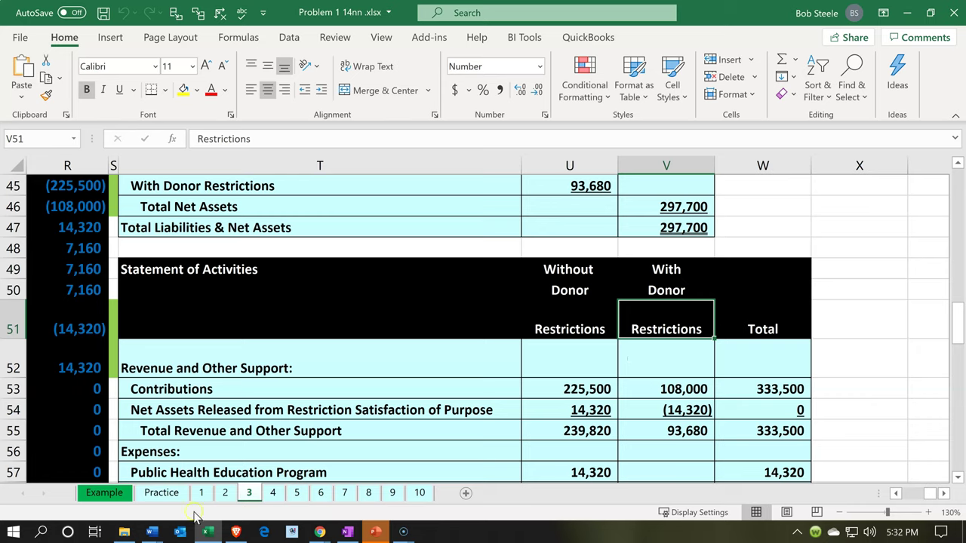
- Switch to QuickBooks Online in the browser and start a new customer invoice
{"action": "mouse_move", "coordinate": [207, 534]}
{"action": "left_click", "coordinate": [211, 533]}
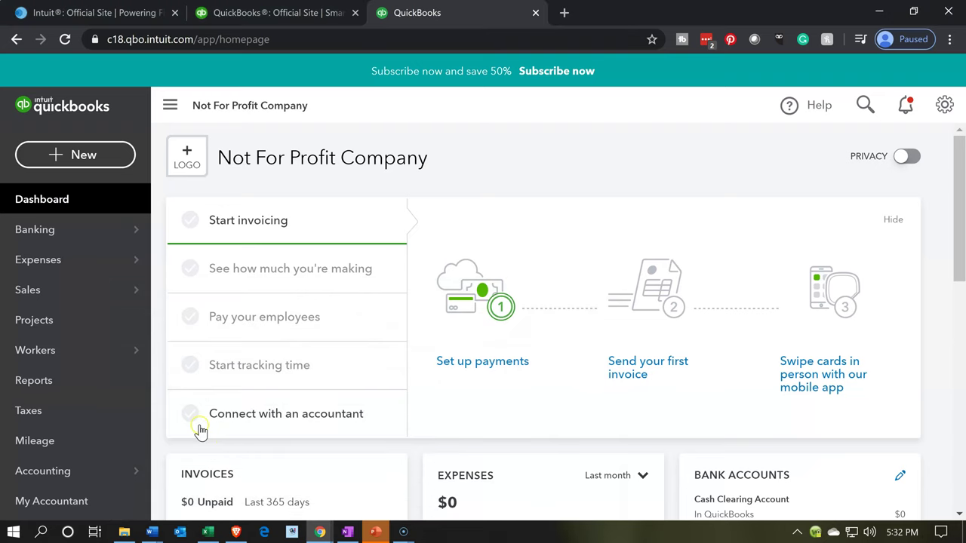
{"action": "mouse_move", "coordinate": [131, 345]}
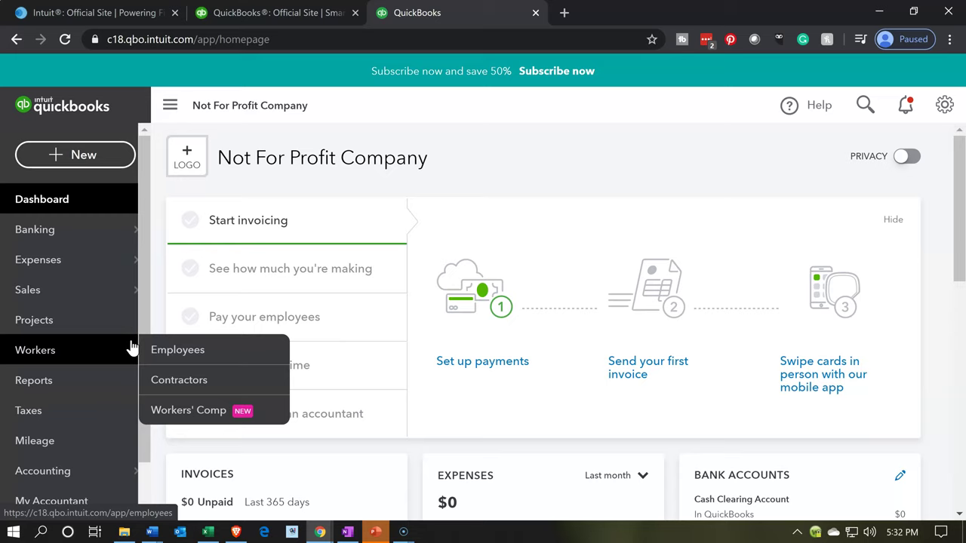
{"action": "mouse_move", "coordinate": [112, 290]}
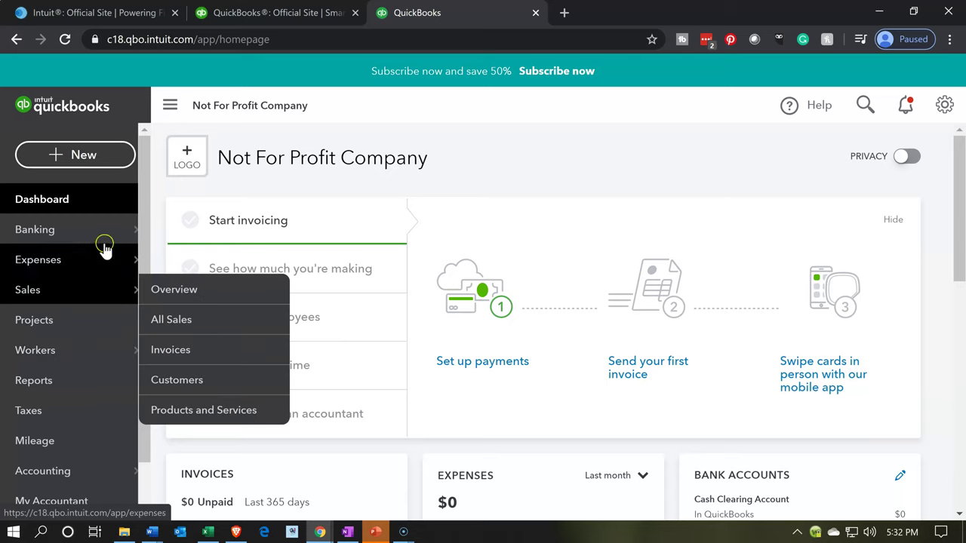
{"action": "left_click", "coordinate": [102, 160]}
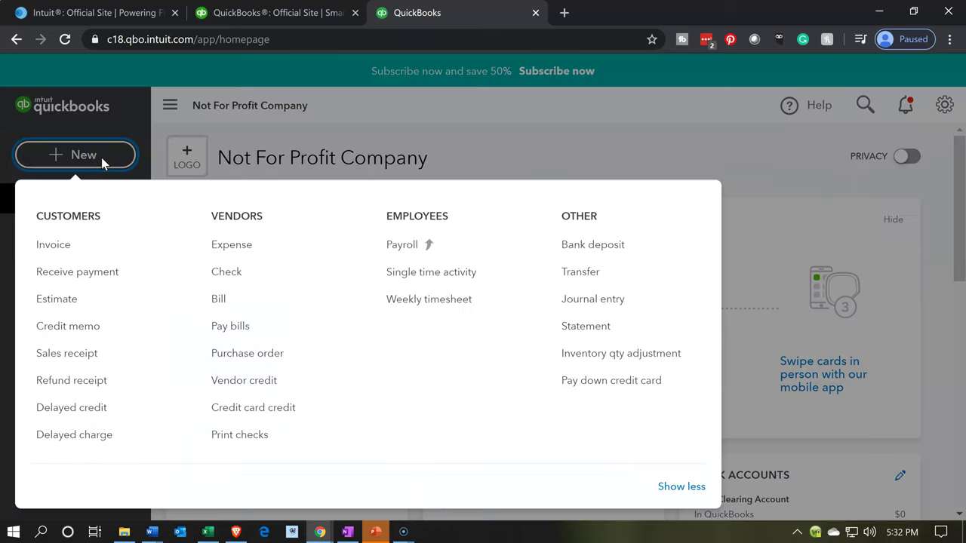
{"action": "left_click", "coordinate": [66, 245]}
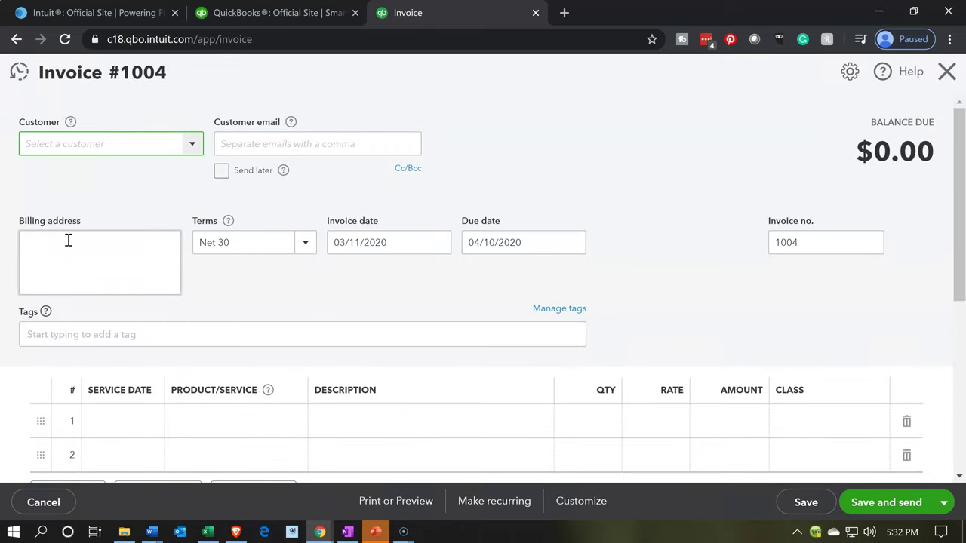
- Add a new customer named Pledger 1 from the invoice and open the full customer details
{"action": "type", "text": "Pl"}
{"action": "key", "text": "BackSpace"}
{"action": "key", "text": "BackSpace"}
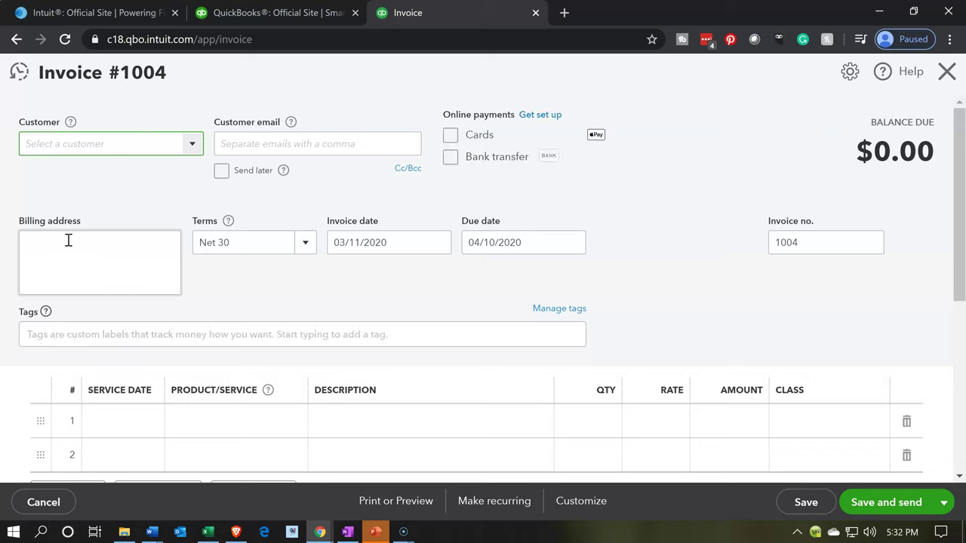
{"action": "type", "text": "Pledge"}
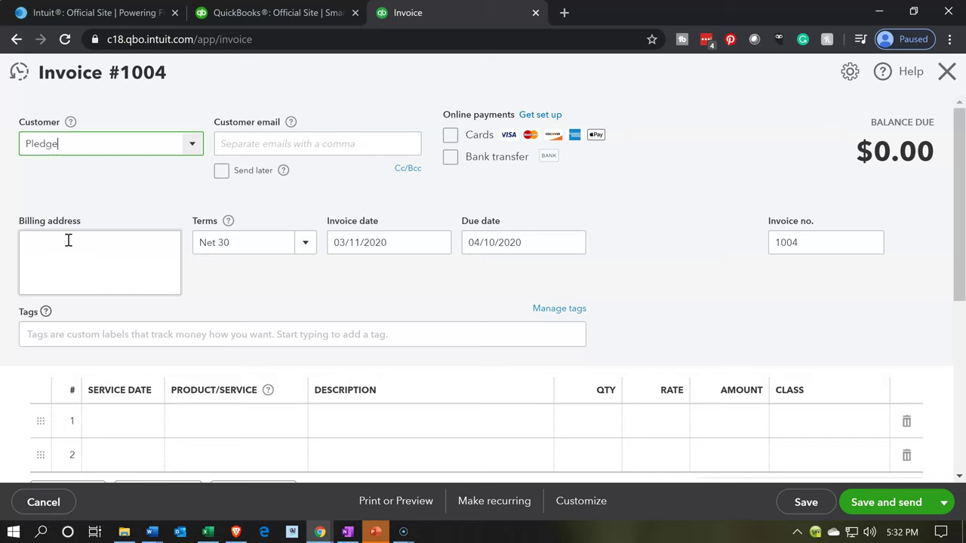
{"action": "type", "text": "r 1"}
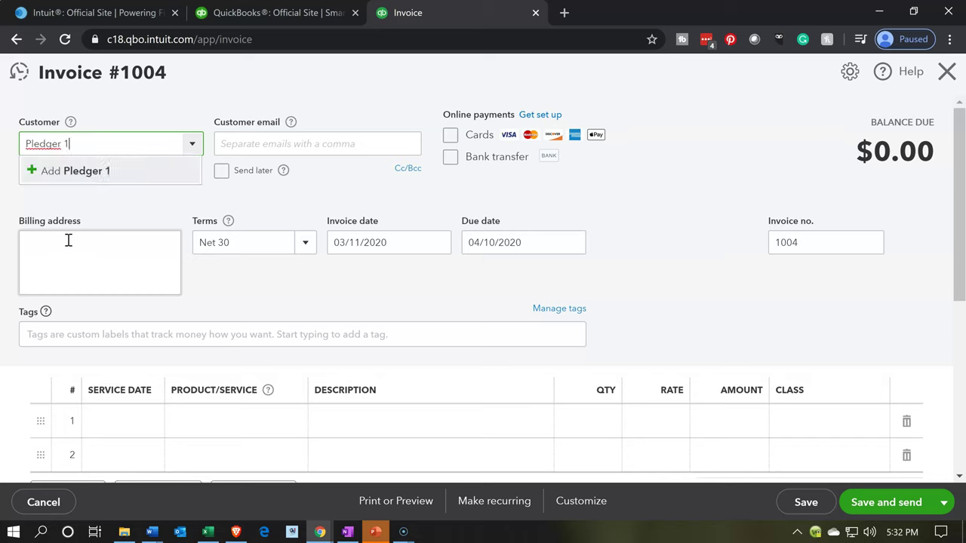
{"action": "left_click", "coordinate": [72, 169]}
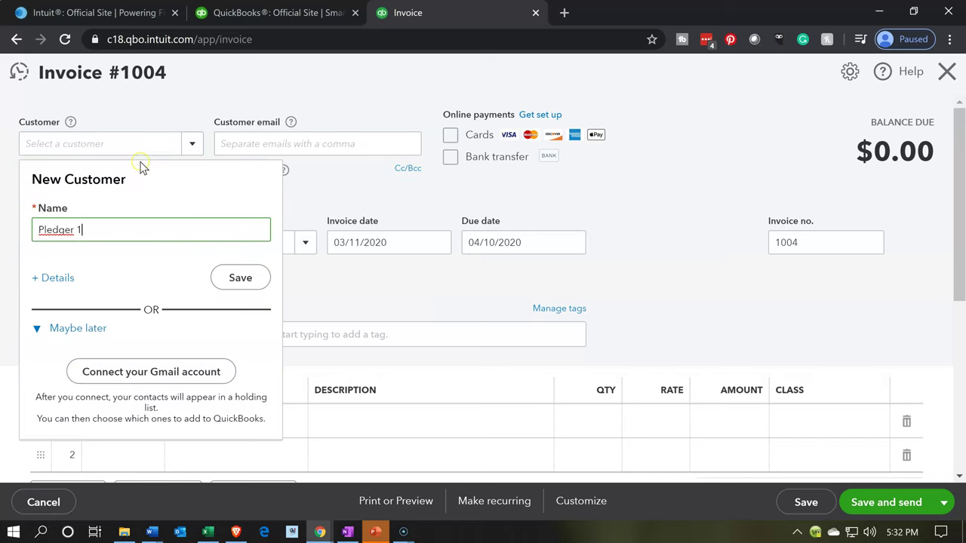
{"action": "left_click", "coordinate": [71, 268]}
{"action": "left_click", "coordinate": [53, 278]}
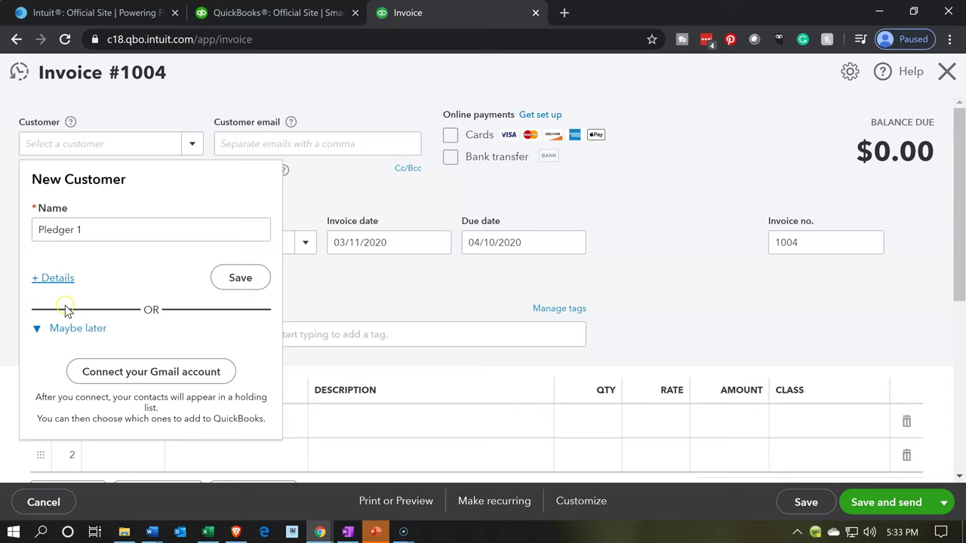
{"action": "left_click", "coordinate": [51, 297]}
{"action": "left_click", "coordinate": [51, 279]}
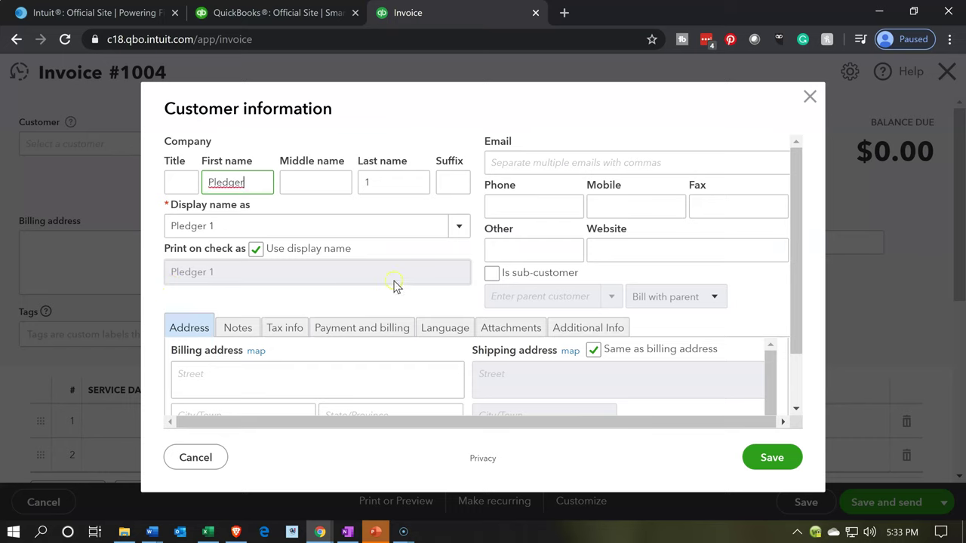
- Make Pledger 1 a sub-customer of Restricted - Time with billing set to Bill this customer, and save the customer
{"action": "left_click", "coordinate": [491, 275]}
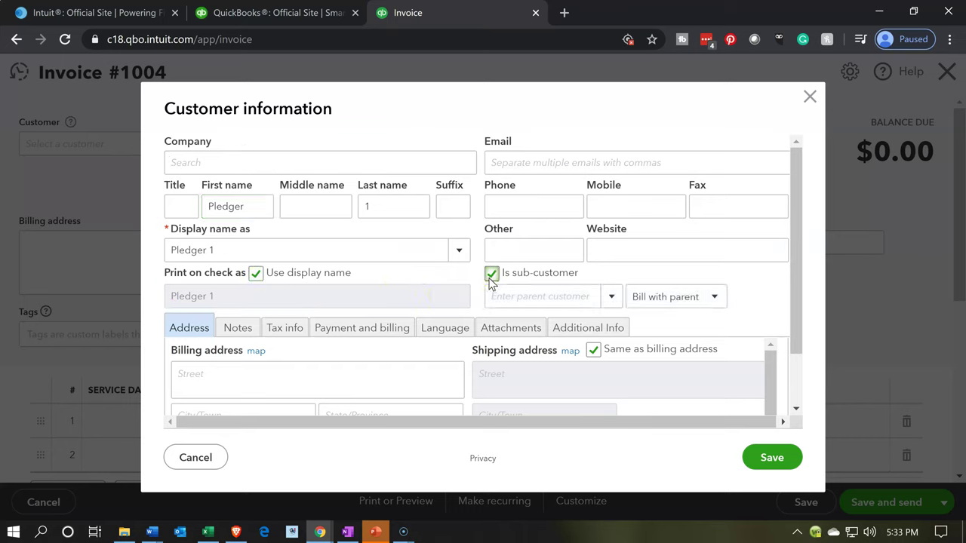
{"action": "left_click", "coordinate": [613, 297]}
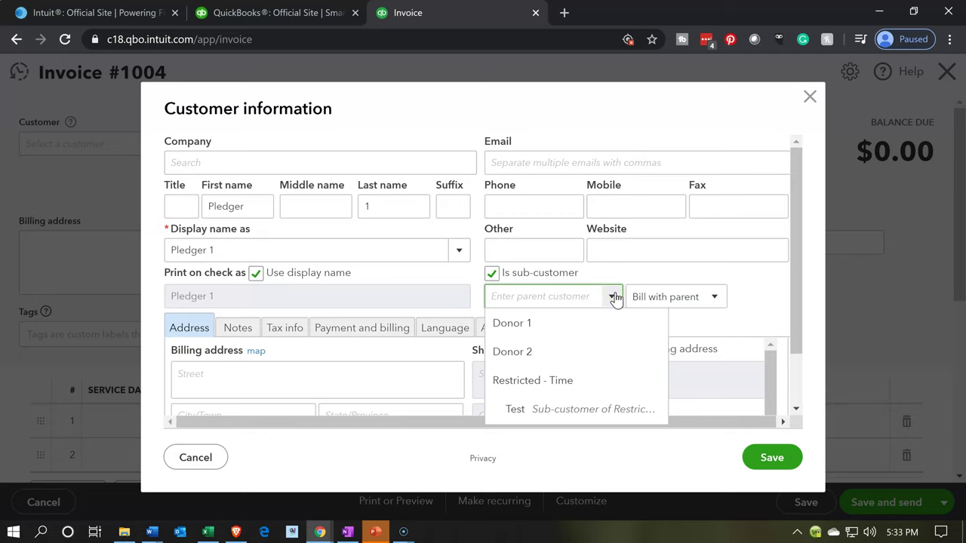
{"action": "left_click", "coordinate": [575, 377]}
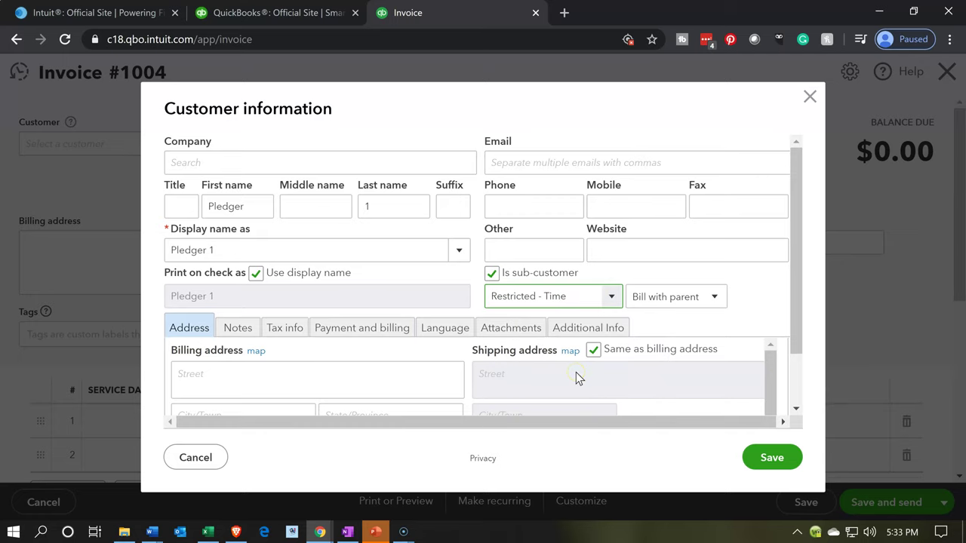
{"action": "left_click", "coordinate": [714, 300]}
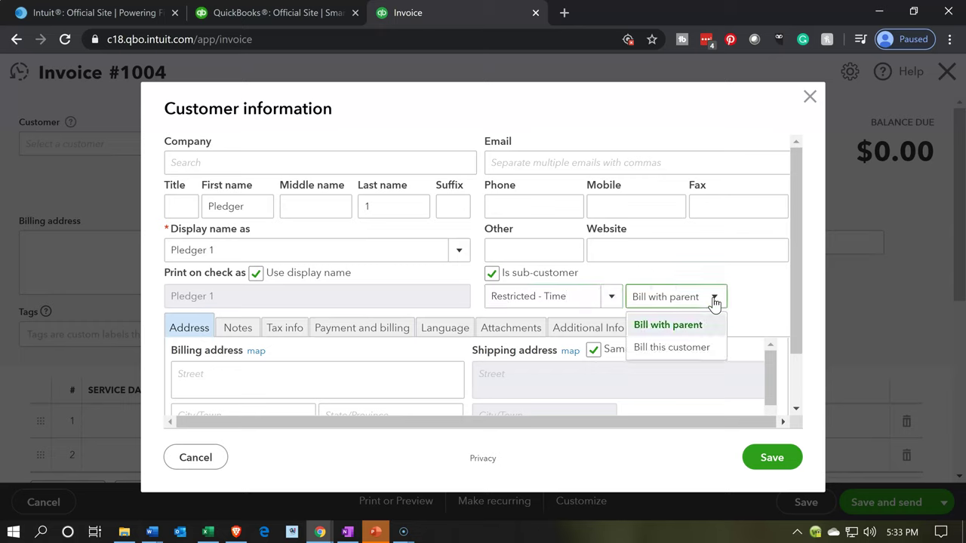
{"action": "left_click", "coordinate": [714, 306]}
{"action": "left_click", "coordinate": [701, 350]}
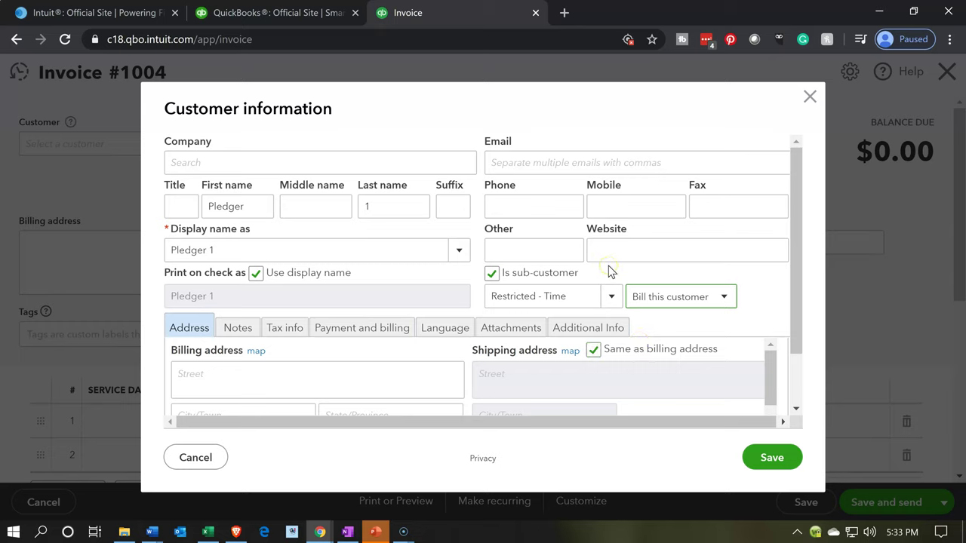
{"action": "left_click", "coordinate": [769, 461]}
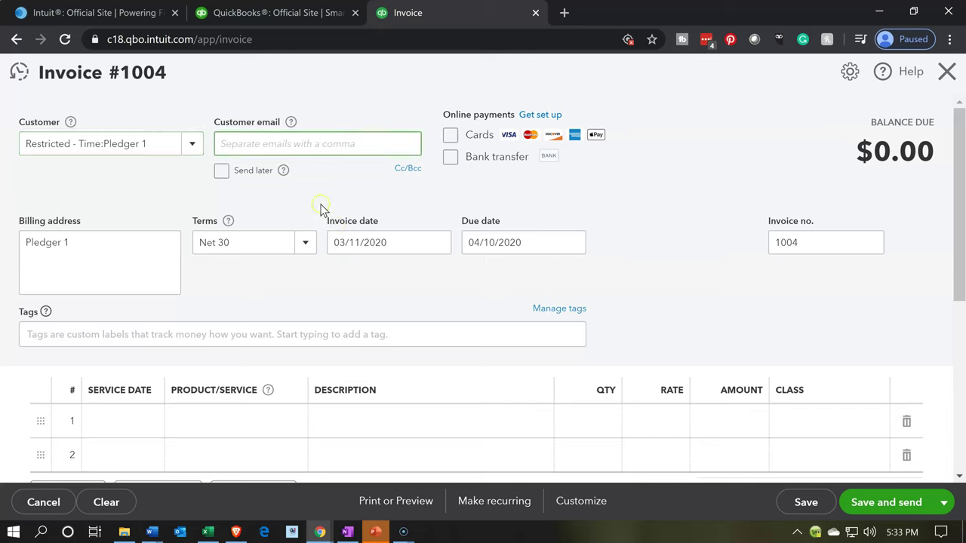
- Set the invoice date to 01/03/2020, keeping the Net 30 terms
{"action": "left_click", "coordinate": [99, 280]}
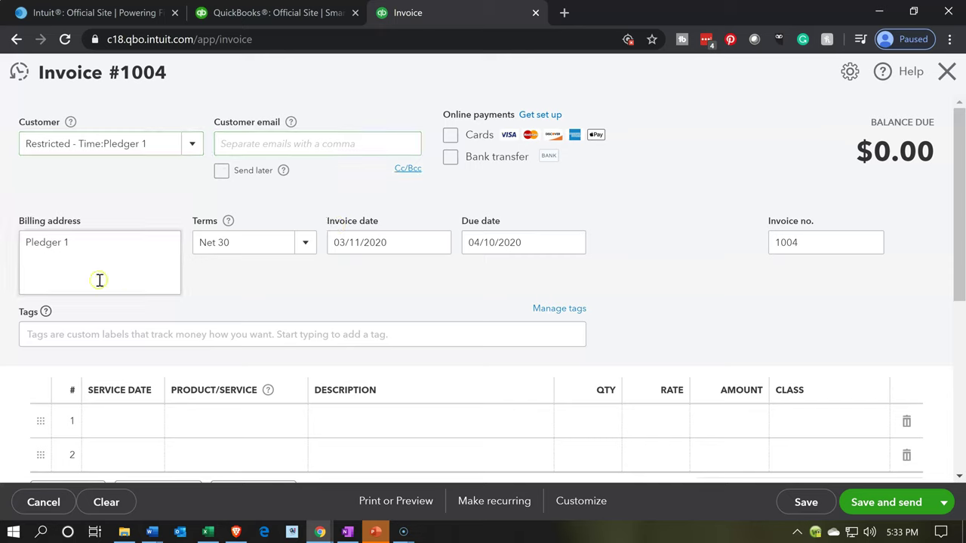
{"action": "left_click", "coordinate": [244, 252]}
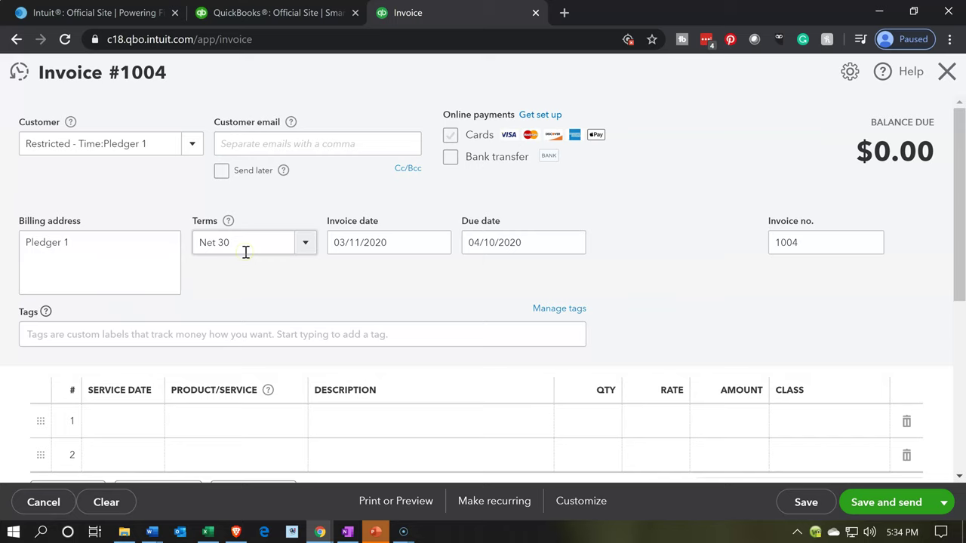
{"action": "left_click", "coordinate": [386, 243]}
{"action": "left_click_drag", "start_coordinate": [405, 244], "coordinate": [217, 244]}
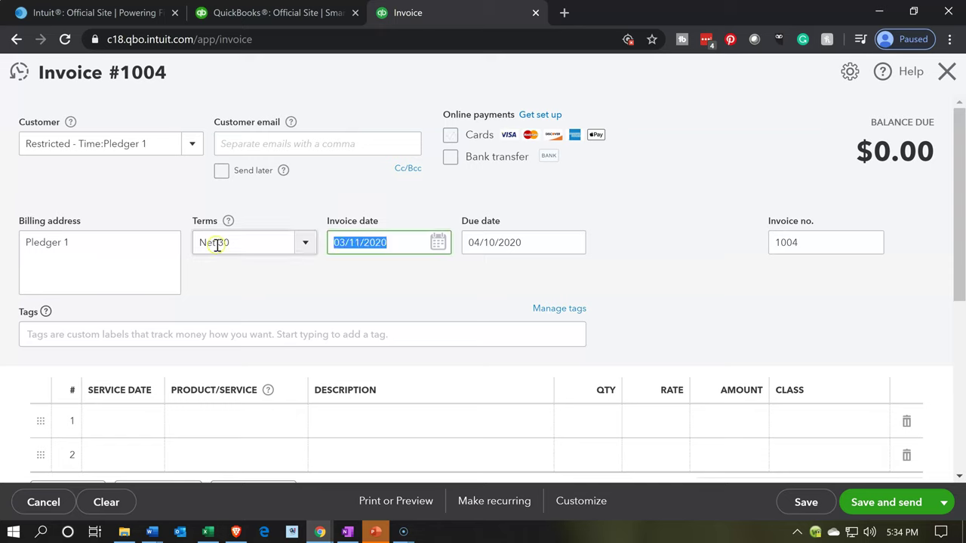
{"action": "type", "text": "03"}
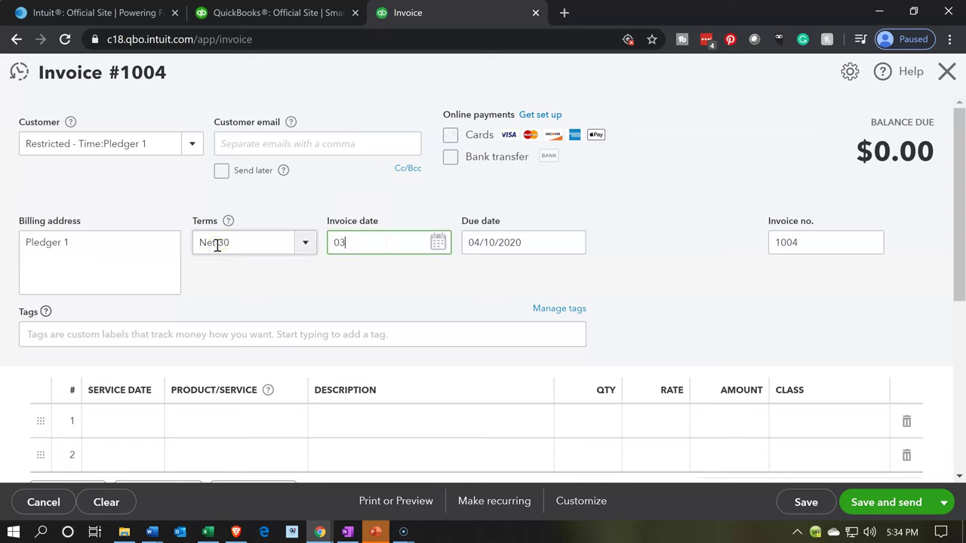
{"action": "key", "text": "BackSpace"}
{"action": "type", "text": "1/03/2020"}
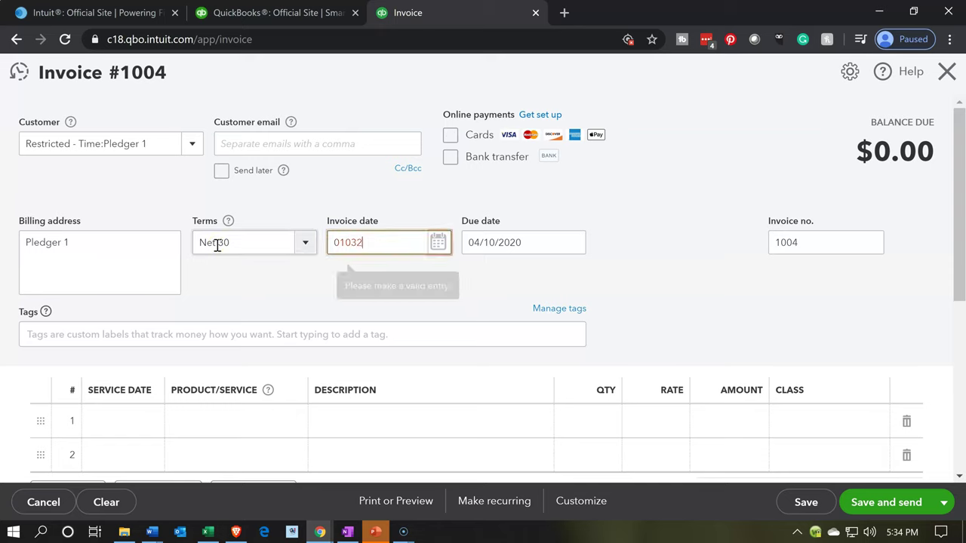
{"action": "key", "text": "Tab"}
{"action": "left_click", "coordinate": [234, 284]}
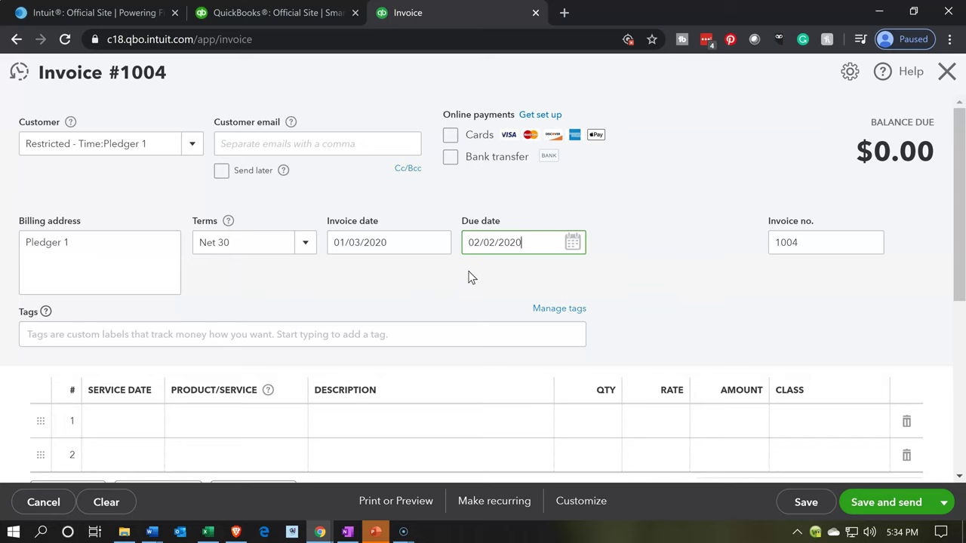
- Enter 01/03/2020 as the service date on the invoice's first line
{"action": "scroll", "coordinate": [470, 276], "scroll_direction": "down", "scroll_amount": 1}
{"action": "scroll", "coordinate": [453, 276], "scroll_direction": "down", "scroll_amount": 1}
{"action": "left_click", "coordinate": [318, 294]}
{"action": "left_click", "coordinate": [117, 268]}
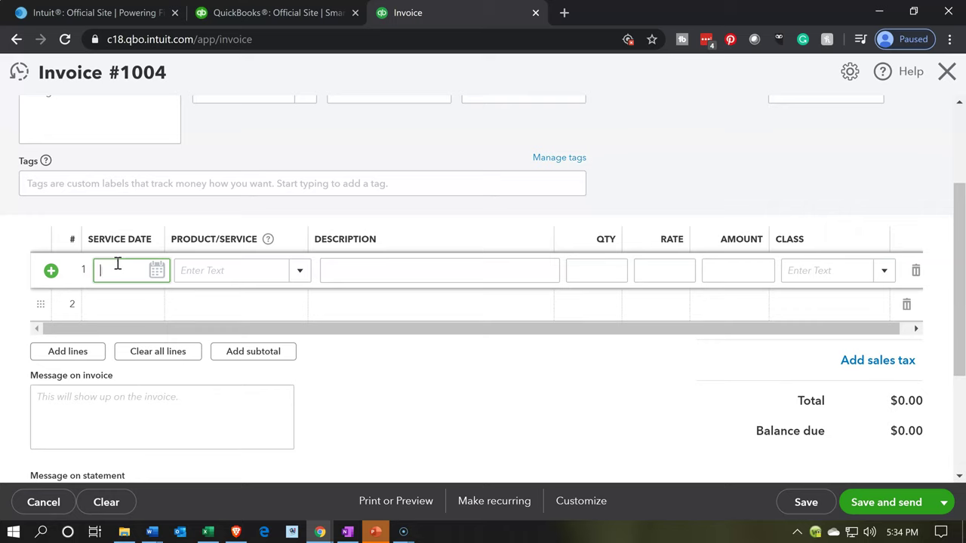
{"action": "type", "text": "010520"}
{"action": "key", "text": "Tab"}
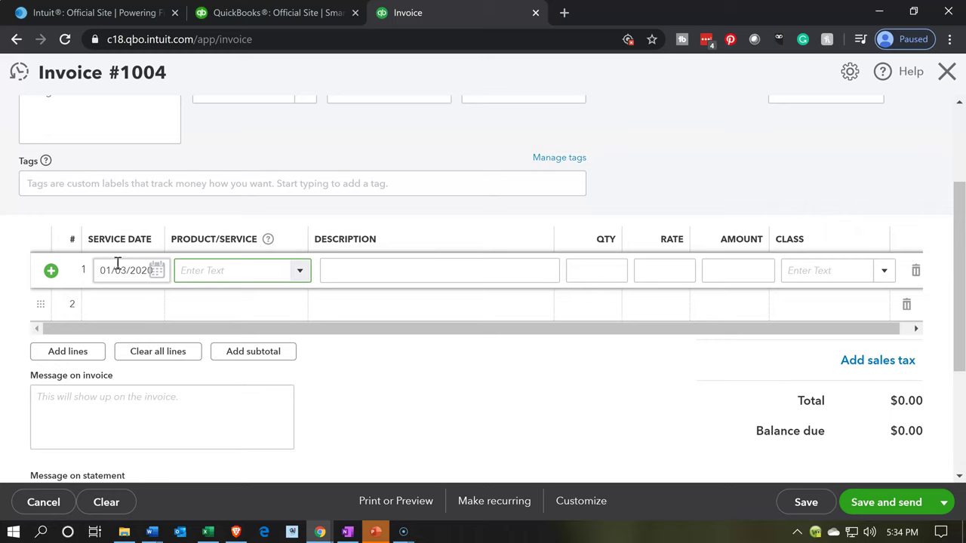
- Add a new product/service item named Pledge to the first invoice line, choosing Service as its type
{"action": "type", "text": "Pled"}
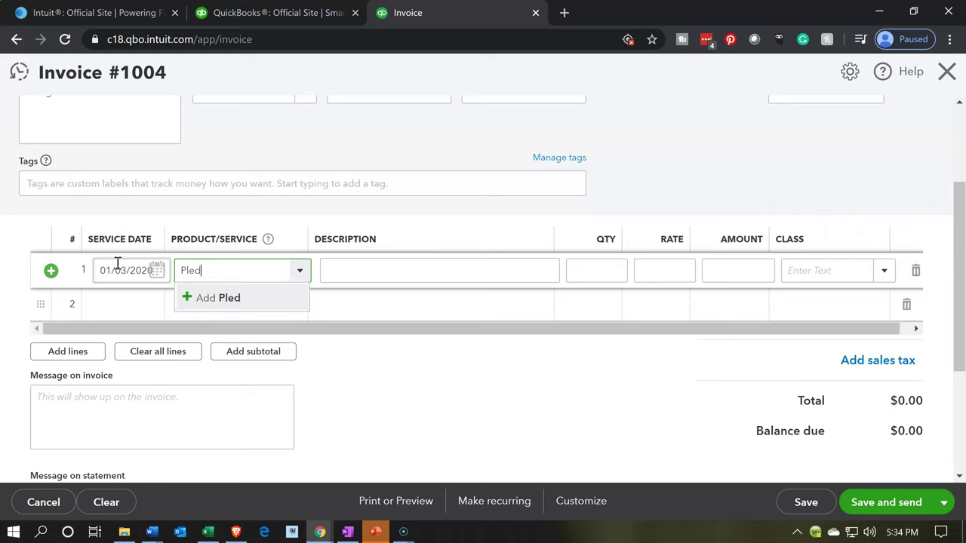
{"action": "type", "text": "ge"}
{"action": "key", "text": "Escape"}
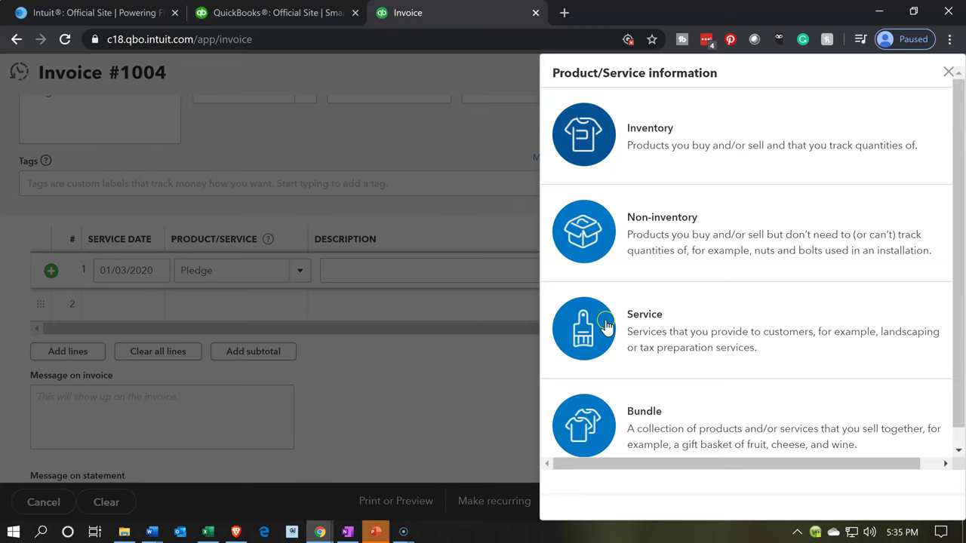
{"action": "left_click", "coordinate": [605, 324]}
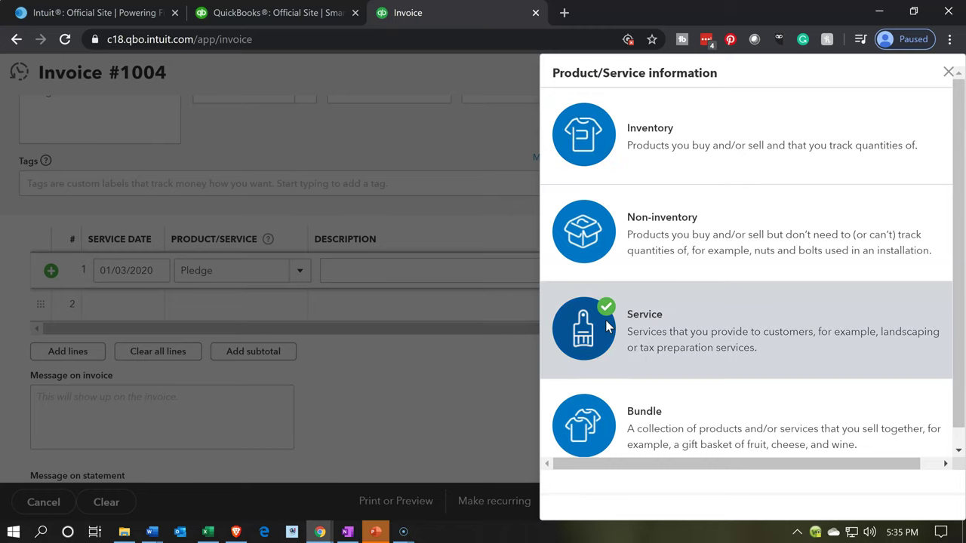
{"action": "left_click", "coordinate": [553, 175]}
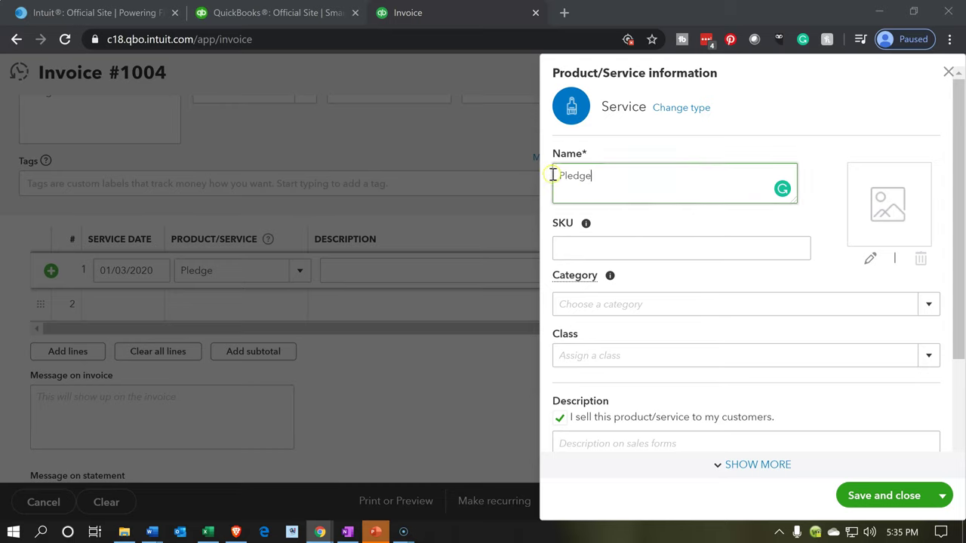
{"action": "double_click", "coordinate": [553, 175]}
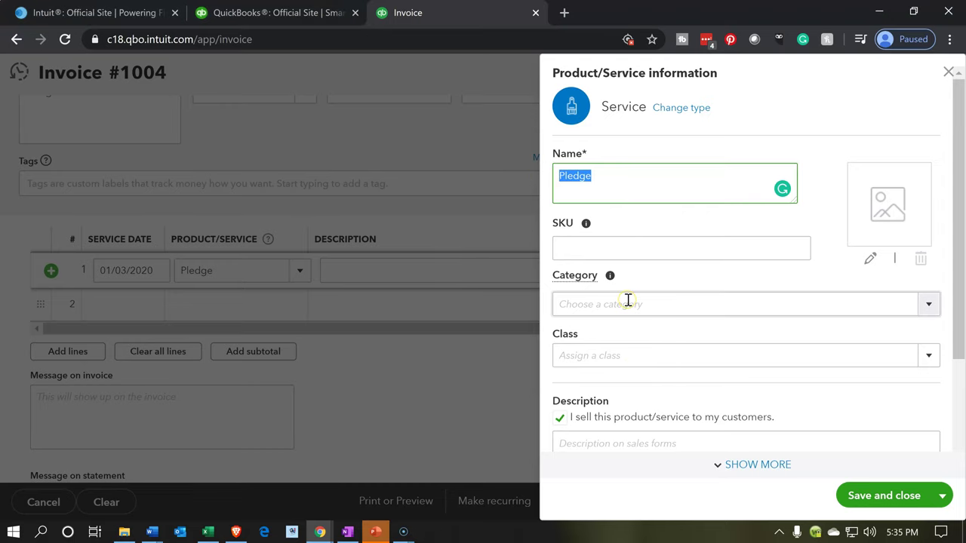
- Enter Pledge as the sales description of the new service, leaving its category and class blank
{"action": "scroll", "coordinate": [627, 302], "scroll_direction": "down", "scroll_amount": 1}
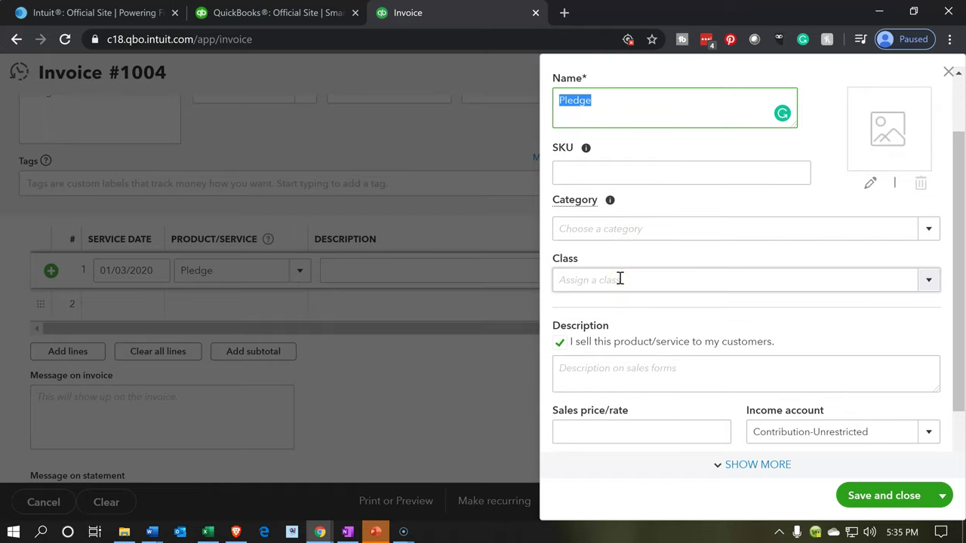
{"action": "scroll", "coordinate": [619, 280], "scroll_direction": "down", "scroll_amount": 1}
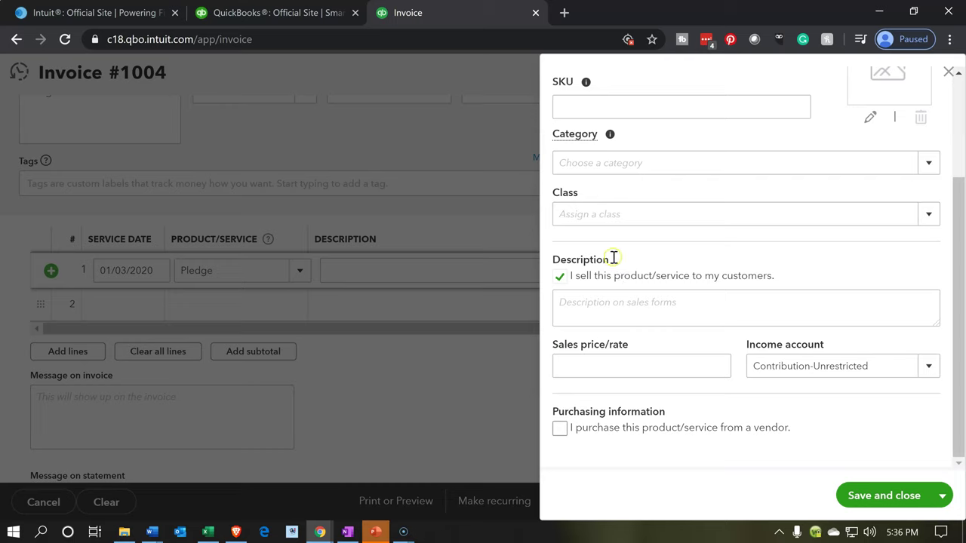
{"action": "left_click", "coordinate": [610, 221]}
{"action": "left_click", "coordinate": [607, 307]}
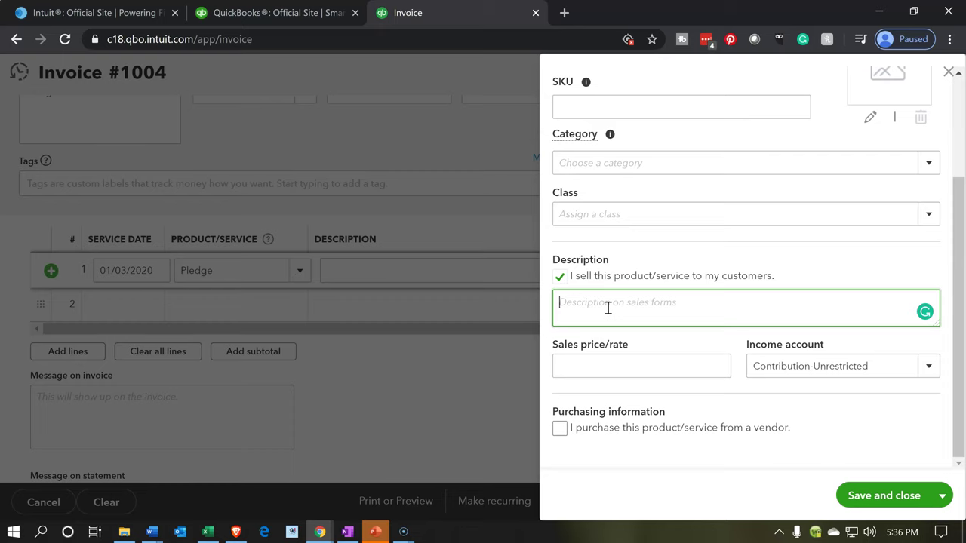
{"action": "type", "text": "Pledge"}
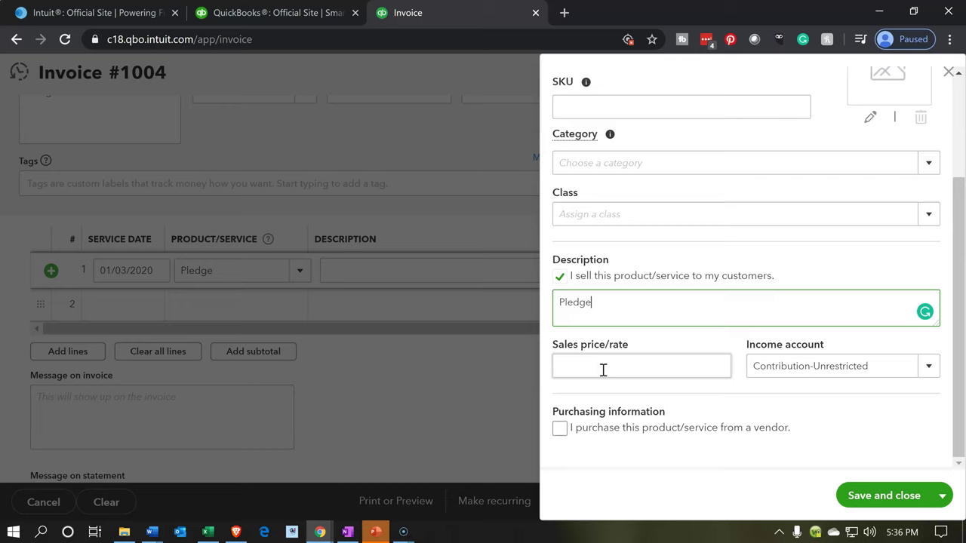
- Open the income account choices for the Pledge service and look over the Income-type accounts around Contribution-Unrestricted
{"action": "left_click", "coordinate": [806, 342]}
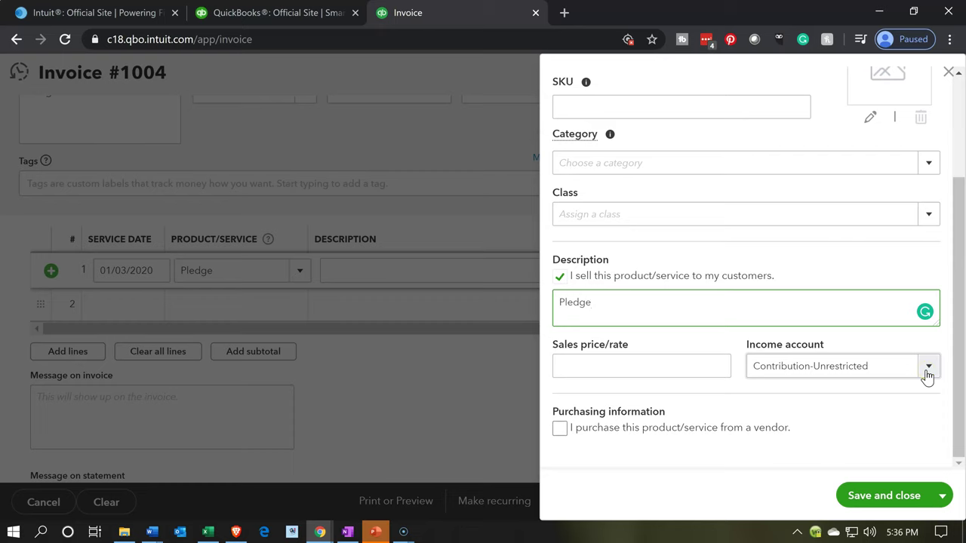
{"action": "left_click", "coordinate": [841, 397]}
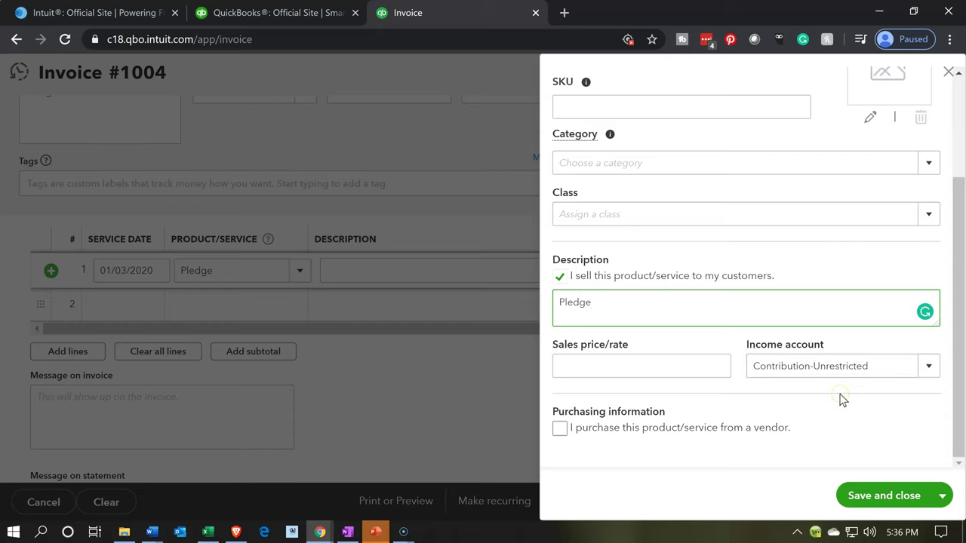
{"action": "left_click", "coordinate": [928, 369]}
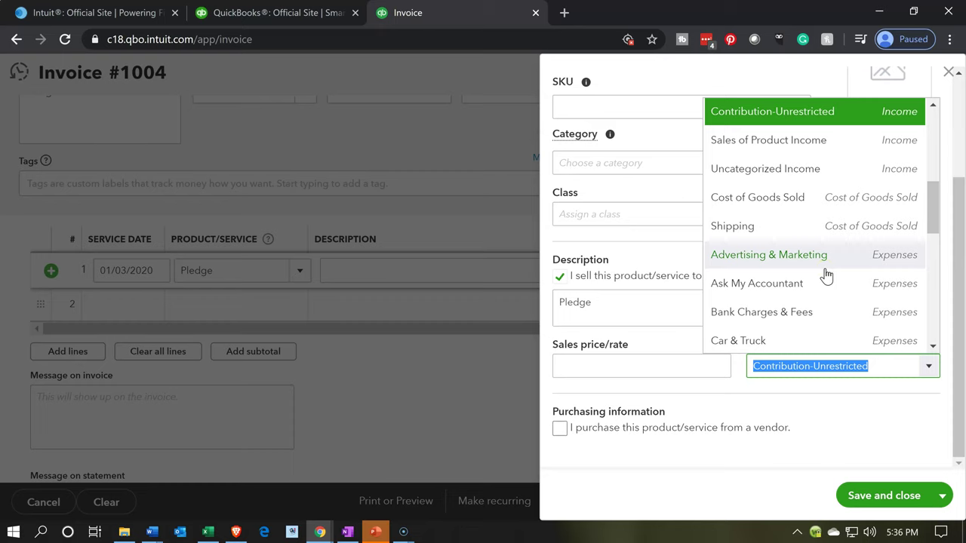
{"action": "scroll", "coordinate": [826, 276], "scroll_direction": "up", "scroll_amount": 1}
{"action": "left_click", "coordinate": [759, 199]}
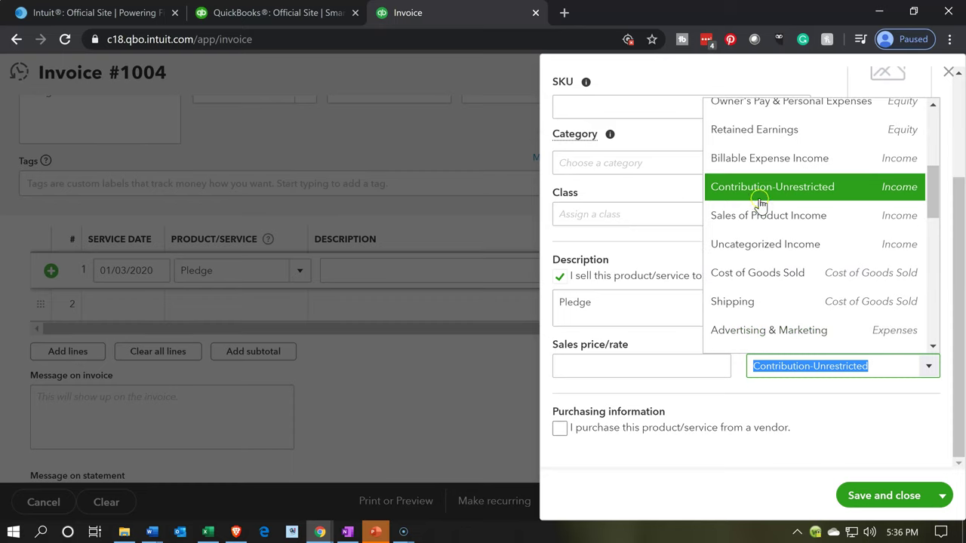
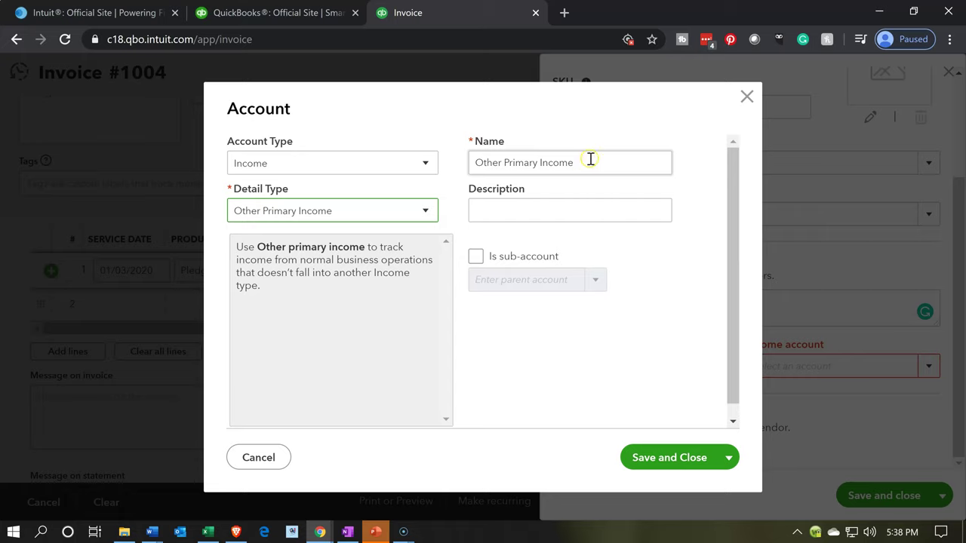
- Name the new Other Primary Income account Contribution-Restricted, correcting the spelling, and save it as the Pledge service's income account
{"action": "left_click_drag", "start_coordinate": [590, 159], "coordinate": [446, 164]}
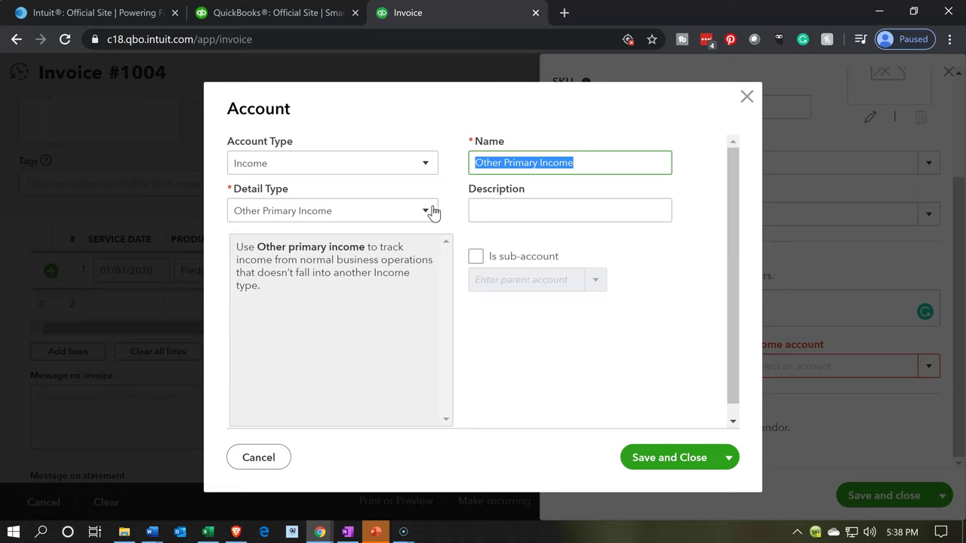
{"action": "type", "text": "Conti"}
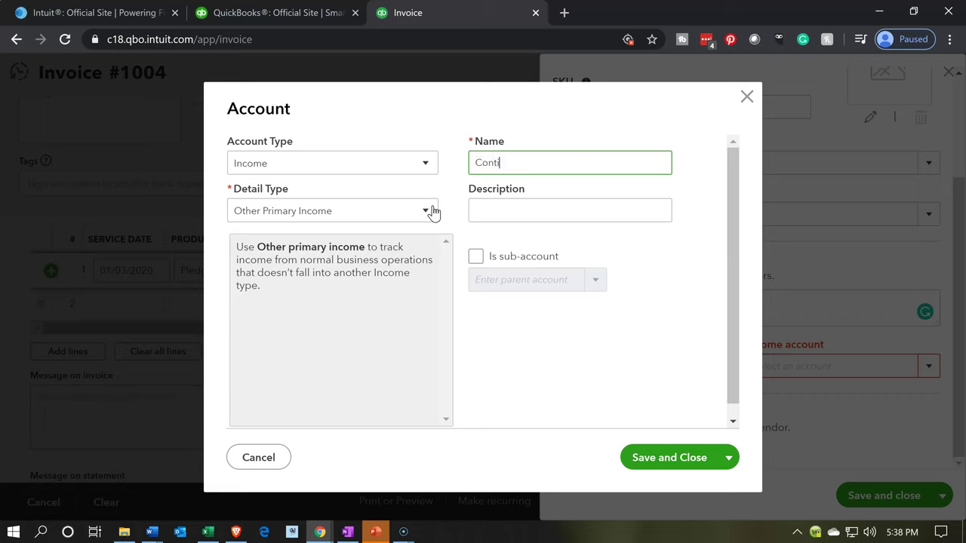
{"action": "key", "text": "BackSpace"}
{"action": "type", "text": "ibution- Restricted"}
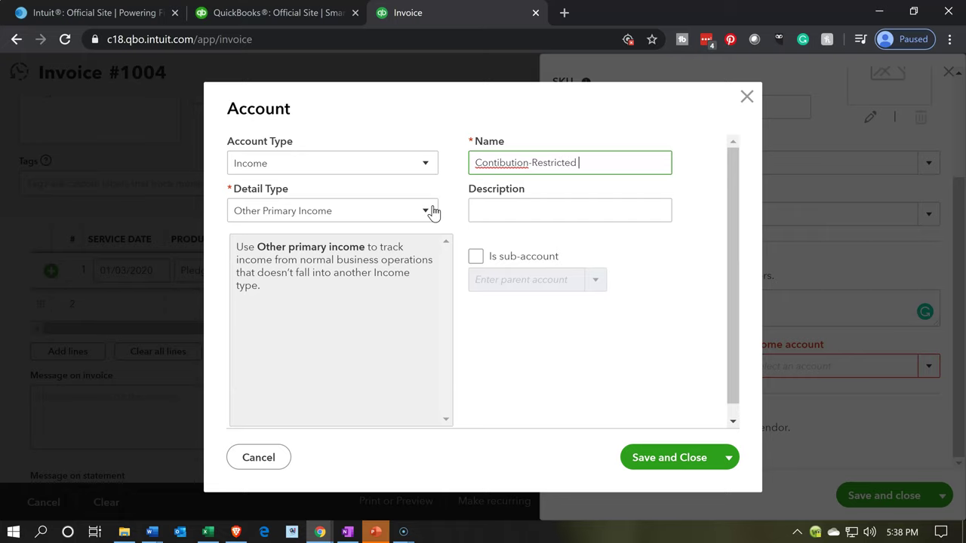
{"action": "right_click", "coordinate": [483, 170]}
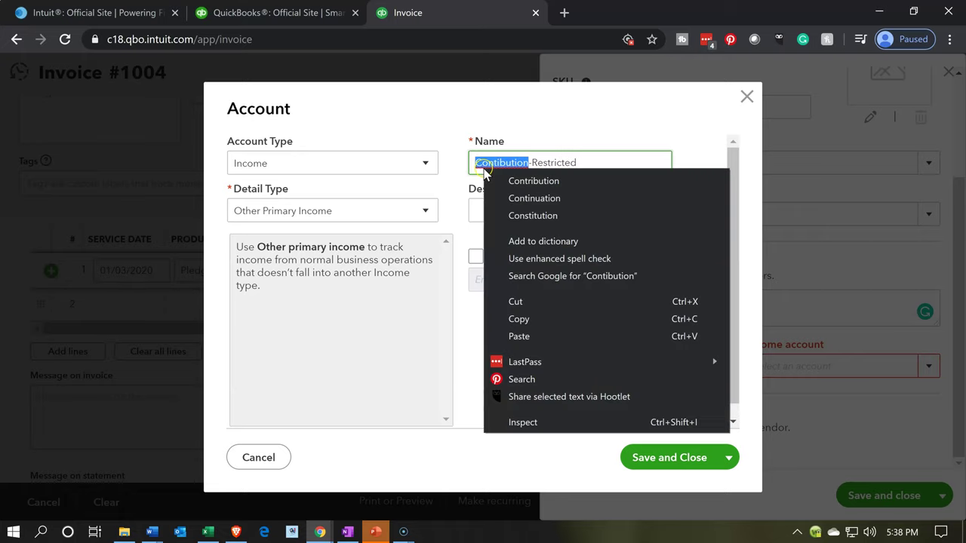
{"action": "left_click", "coordinate": [504, 180]}
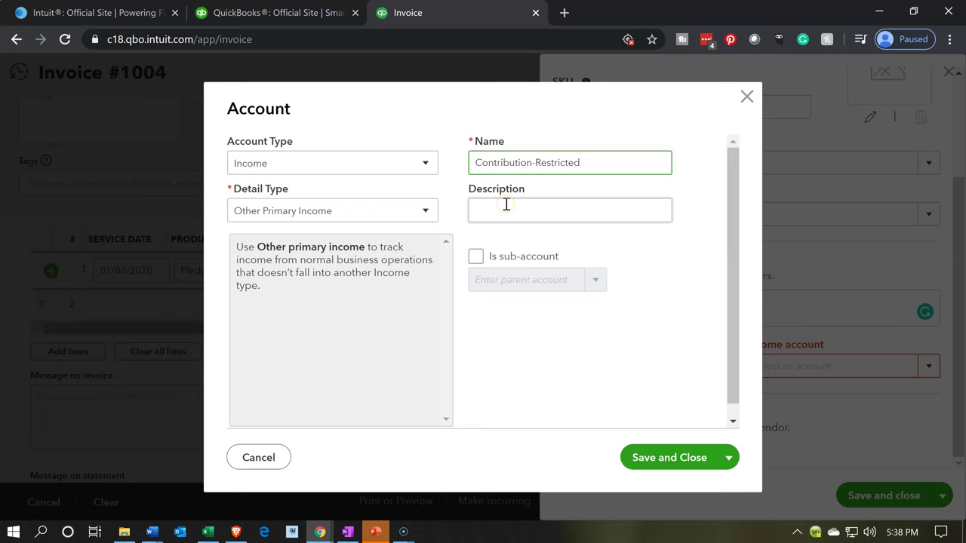
{"action": "left_click", "coordinate": [476, 257]}
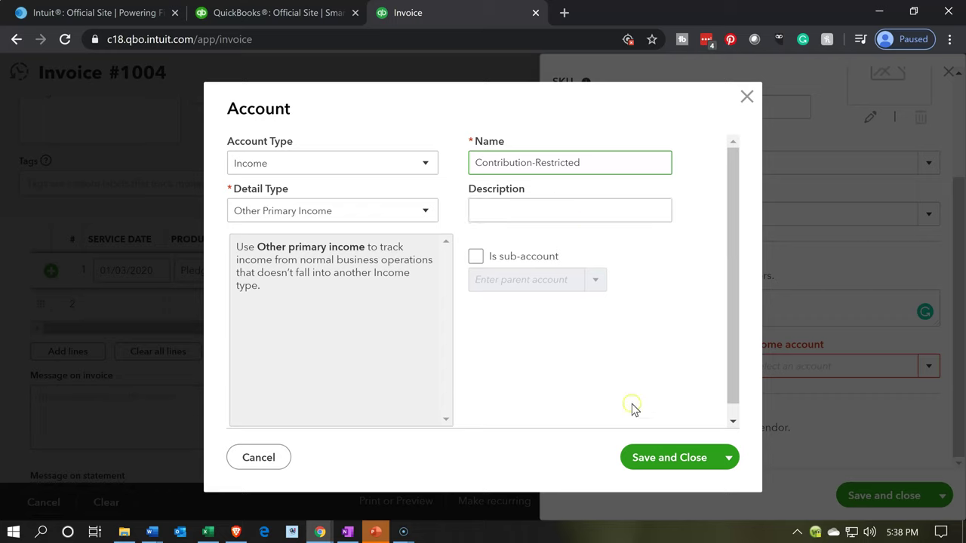
{"action": "left_click", "coordinate": [634, 462]}
{"action": "left_click", "coordinate": [639, 452]}
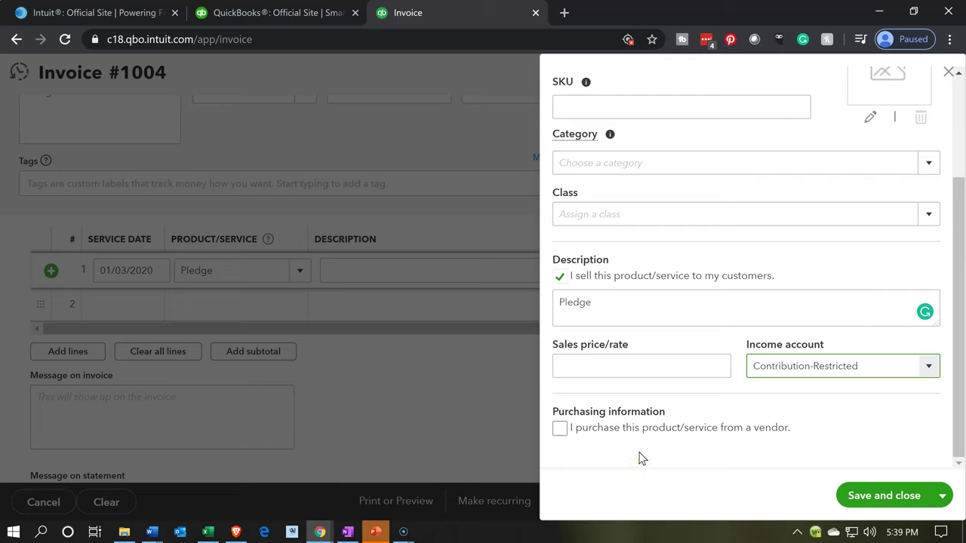
- Save the Pledge service to the invoice and advance to the line's rate, keeping a quantity of 1
{"action": "left_click", "coordinate": [872, 497]}
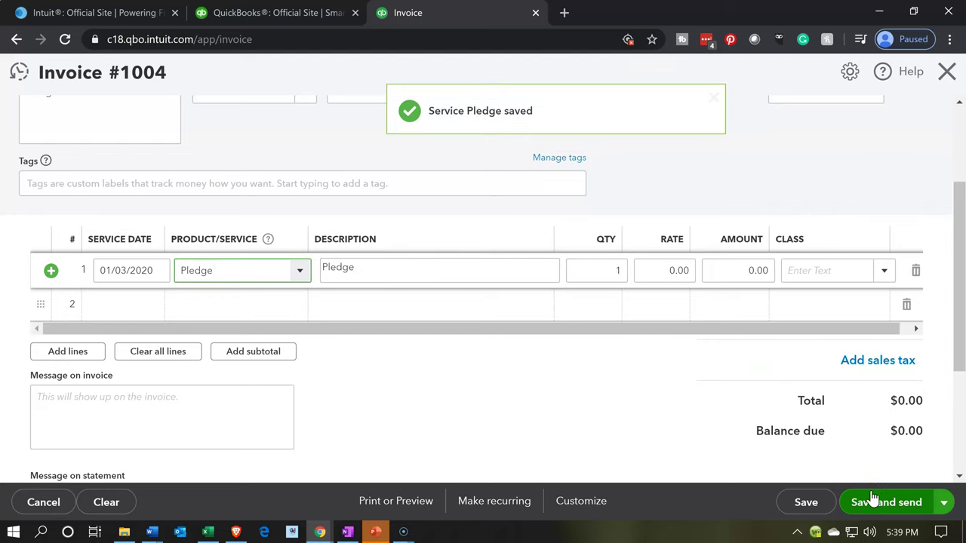
{"action": "left_click", "coordinate": [528, 331]}
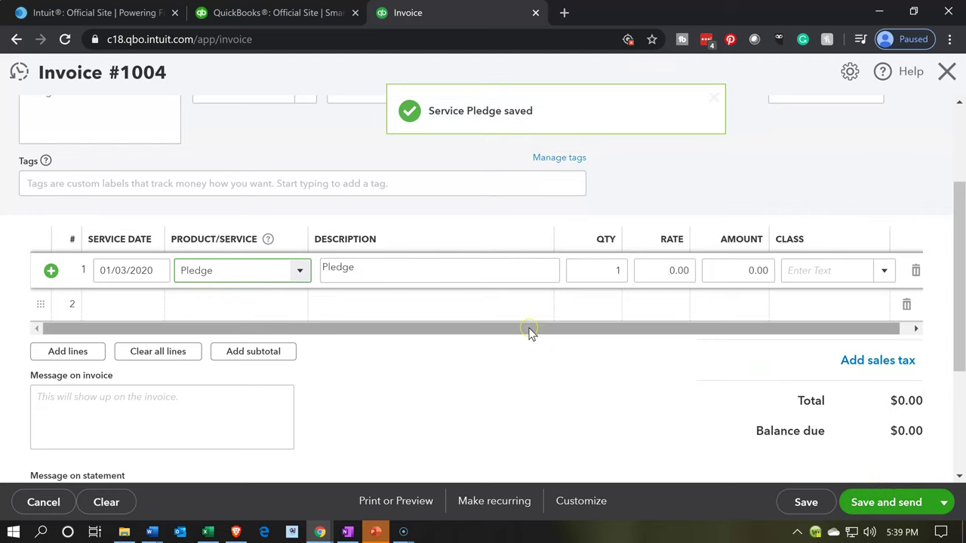
{"action": "key", "text": "Tab"}
{"action": "key", "text": "Tab"}
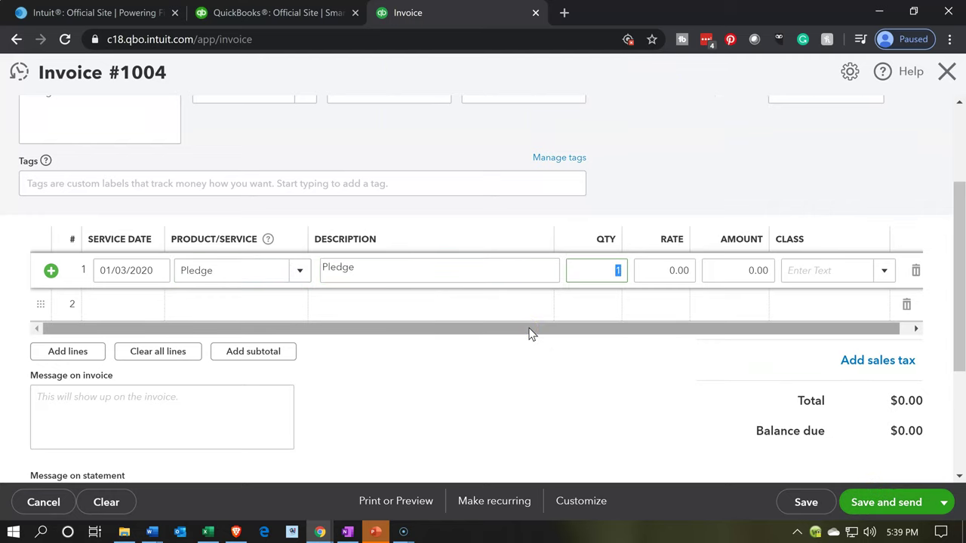
{"action": "key", "text": "Tab"}
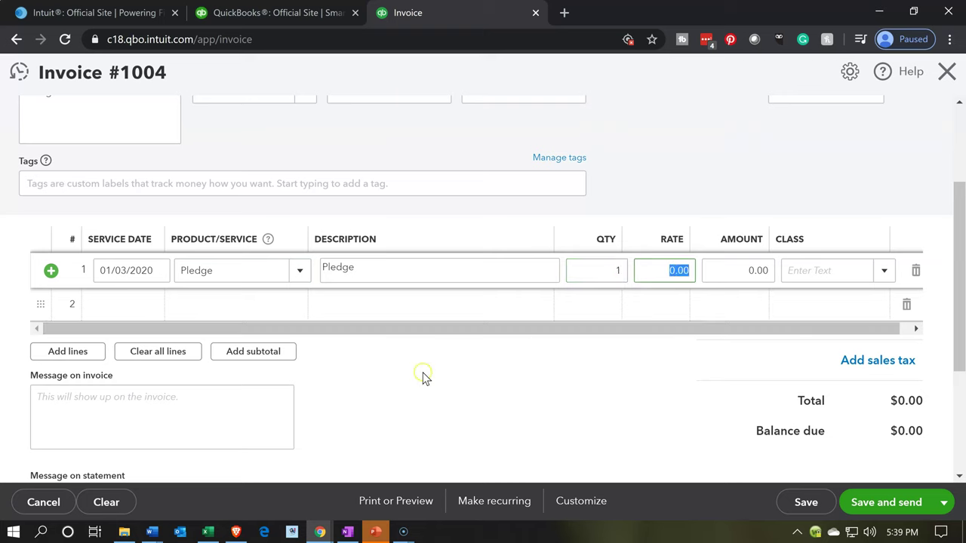
- Switch to the Excel worksheet and look up journal entry 2b for the donor-restricted contributions receivable
{"action": "left_click", "coordinate": [209, 533]}
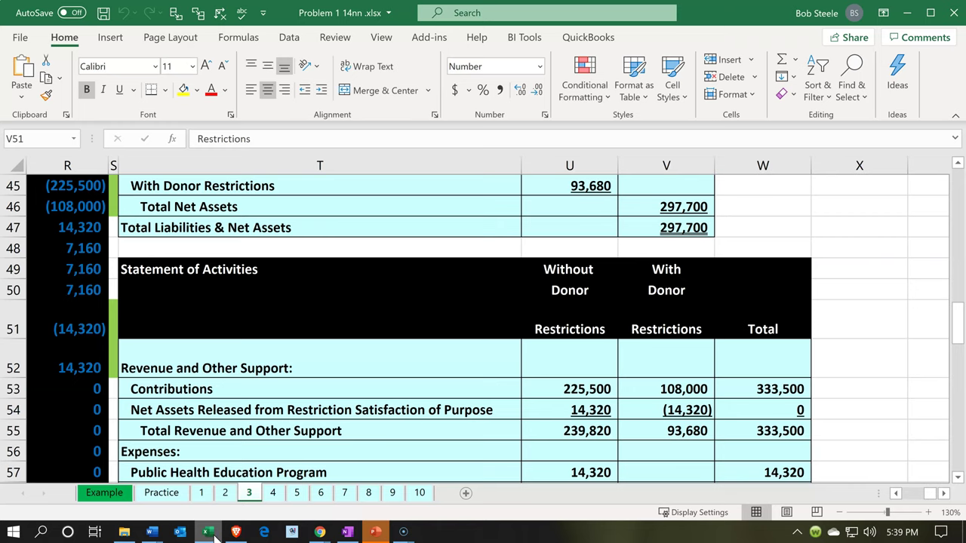
{"action": "left_click", "coordinate": [296, 276]}
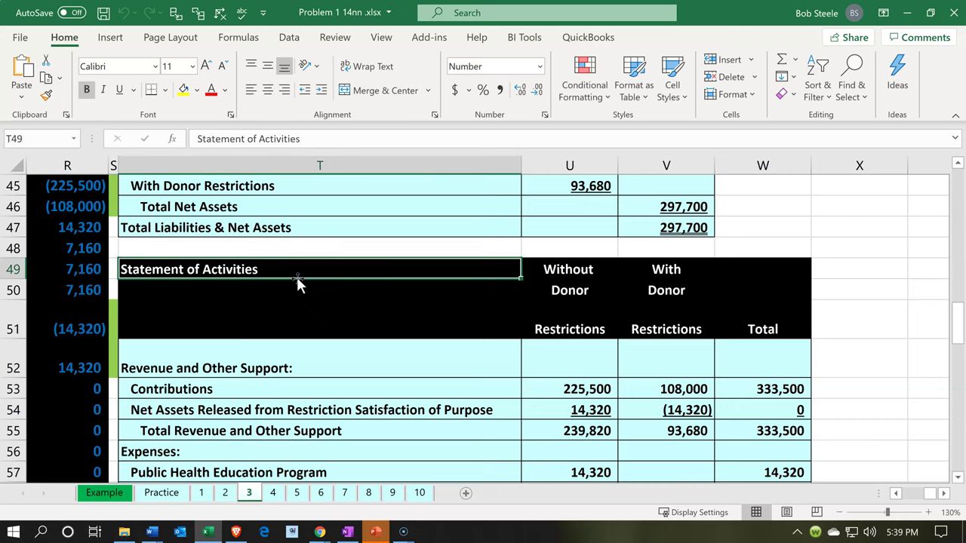
{"action": "key", "text": "Left"}
{"action": "key", "text": "Left"}
{"action": "key", "text": "Left"}
{"action": "key", "text": "Left"}
{"action": "key", "text": "Left"}
{"action": "key", "text": "Left"}
{"action": "key", "text": "Left"}
{"action": "key", "text": "Left"}
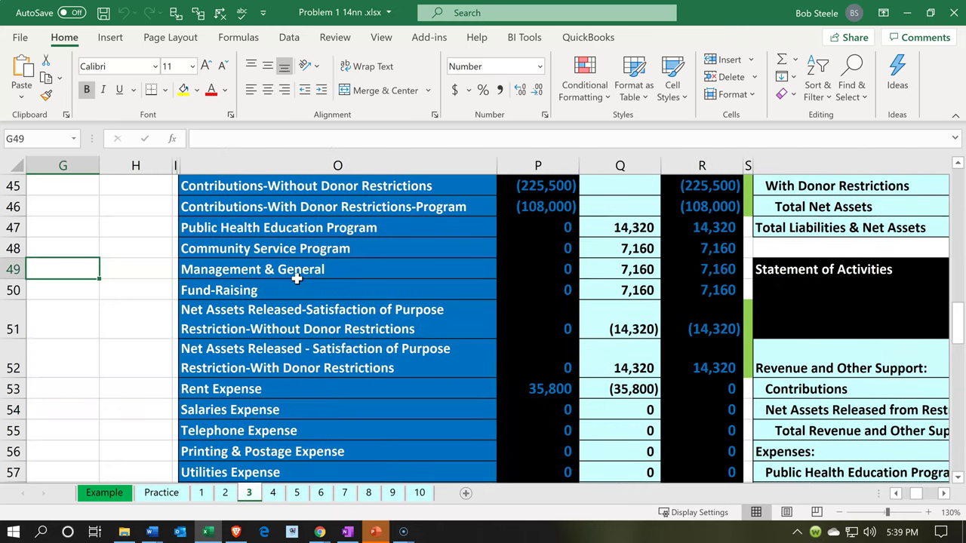
{"action": "scroll", "coordinate": [296, 278], "scroll_direction": "up", "scroll_amount": 15}
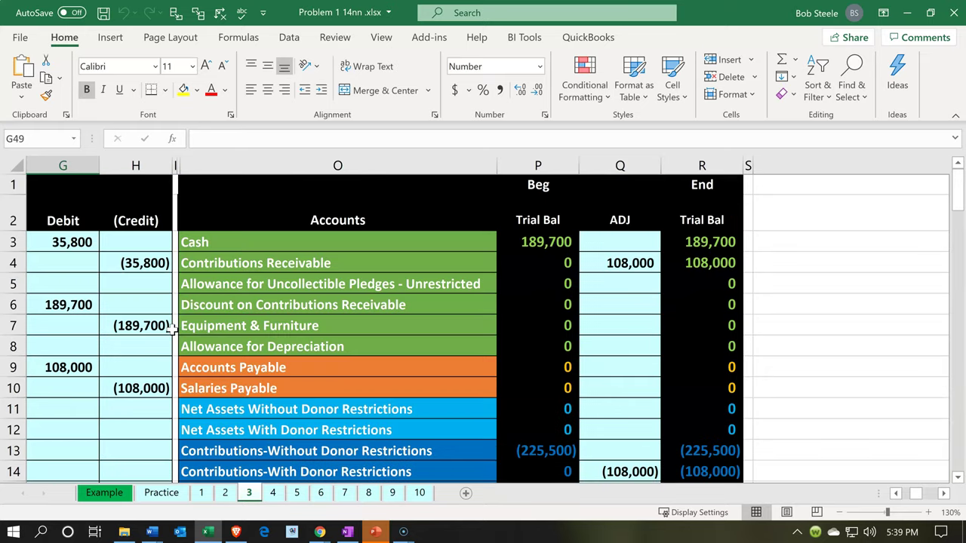
{"action": "left_click", "coordinate": [170, 327]}
{"action": "key", "text": "Left"}
{"action": "key", "text": "Left"}
{"action": "key", "text": "Left"}
{"action": "key", "text": "Left"}
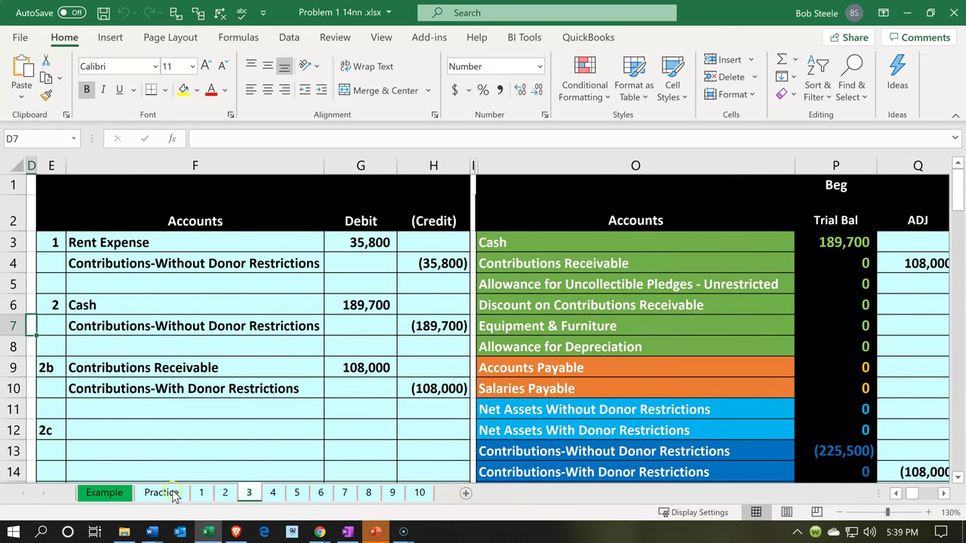
- Return to the QuickBooks invoice and set the Pledge line's rate to 108,000 and its class to Restricted
{"action": "left_click", "coordinate": [211, 532]}
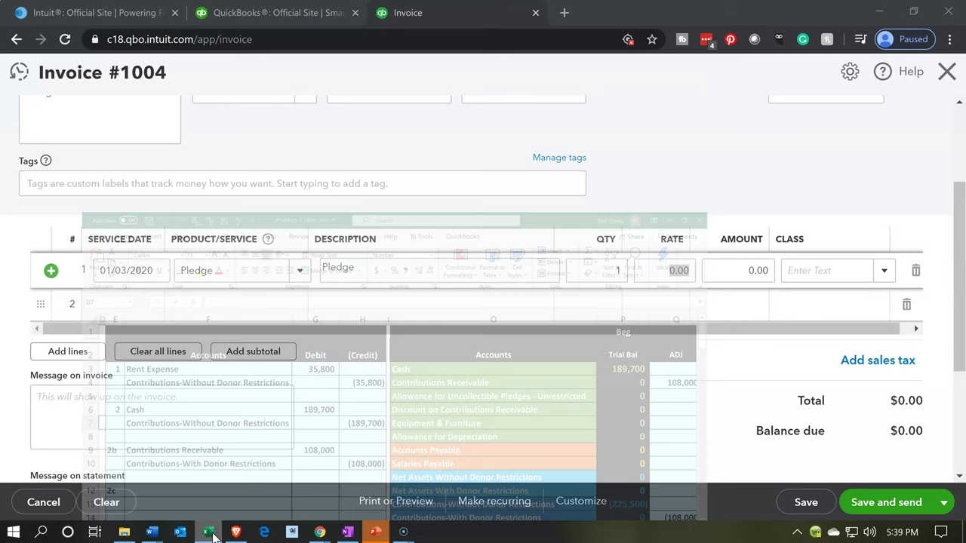
{"action": "type", "text": "108000"}
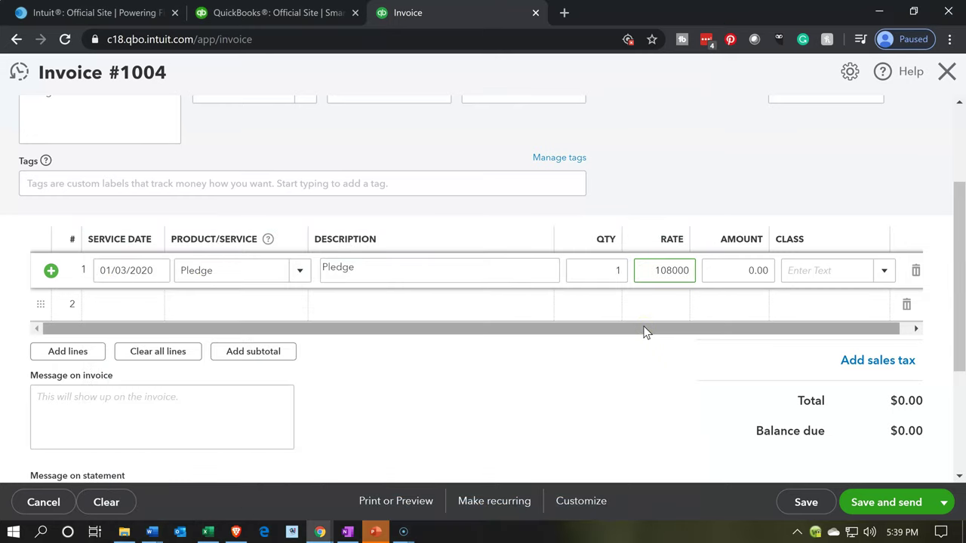
{"action": "key", "text": "Tab"}
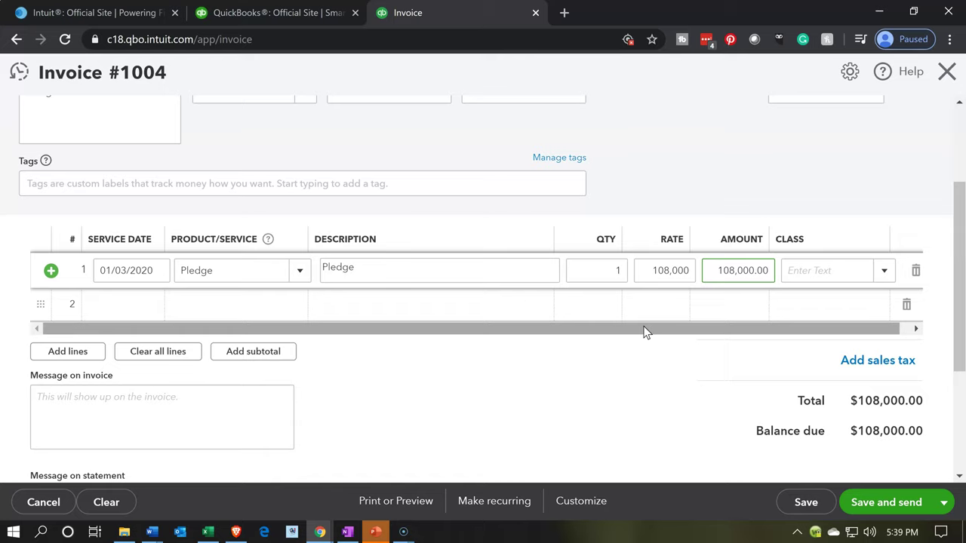
{"action": "left_click", "coordinate": [229, 290]}
{"action": "left_click", "coordinate": [882, 272]}
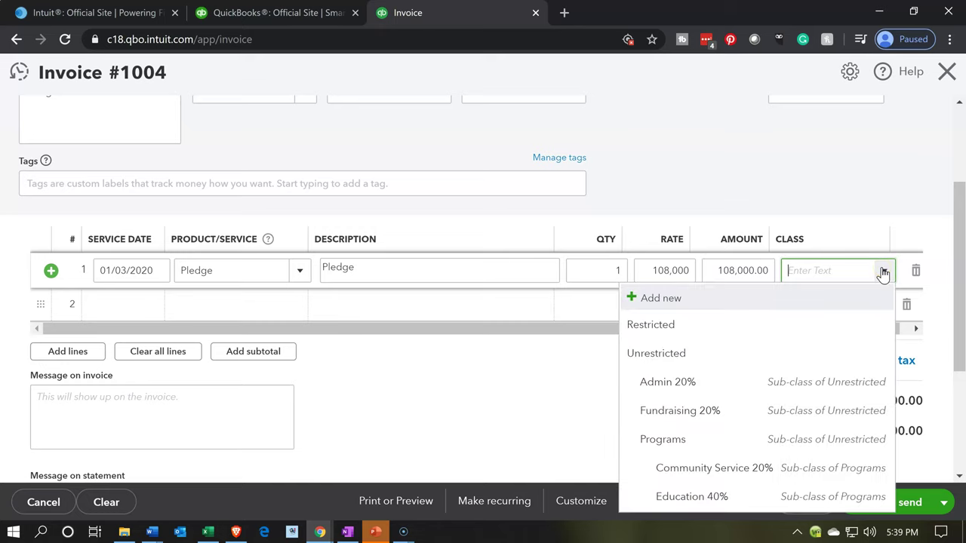
{"action": "left_click", "coordinate": [839, 300]}
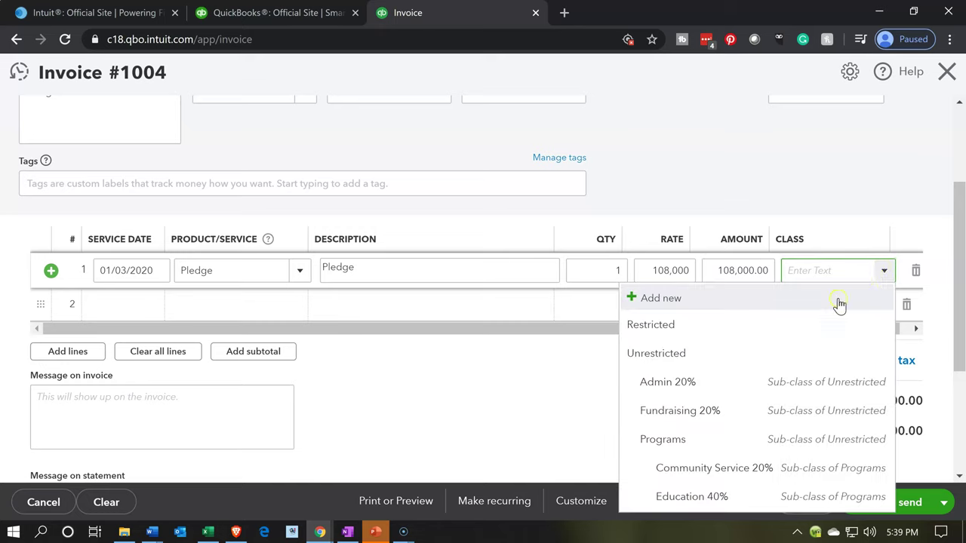
{"action": "left_click", "coordinate": [799, 324]}
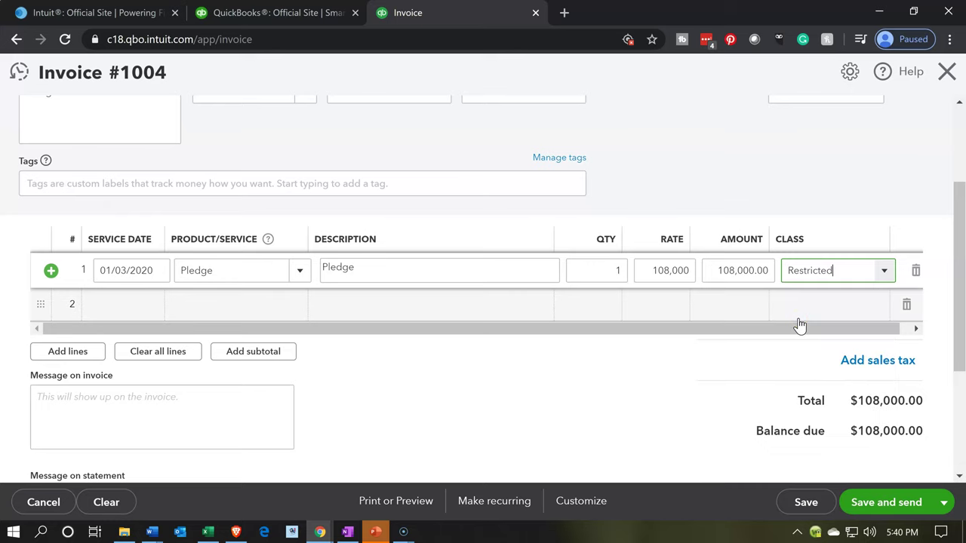
- Check the print preview of the pledge invoice and return to the invoice form
{"action": "left_click", "coordinate": [334, 467]}
{"action": "scroll", "coordinate": [337, 472], "scroll_direction": "up", "scroll_amount": 2}
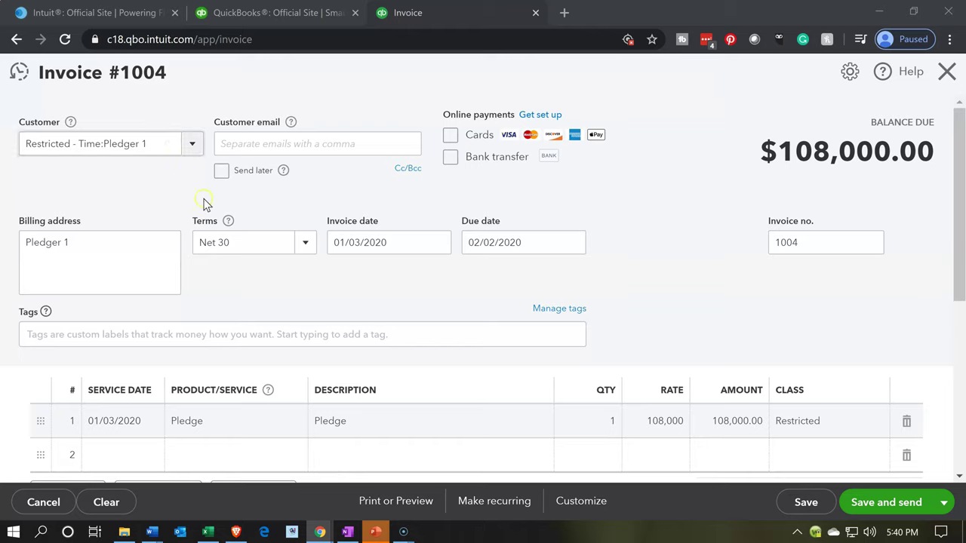
{"action": "left_click", "coordinate": [389, 502]}
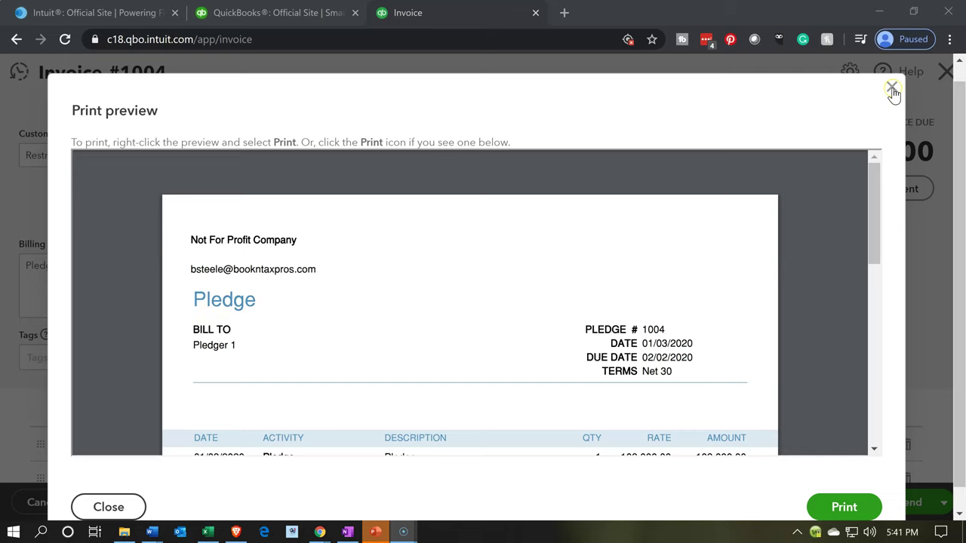
{"action": "left_click", "coordinate": [891, 88]}
- Review the invoice's customer, terms, dates and line item, then save the invoice and close it
{"action": "left_click", "coordinate": [500, 268]}
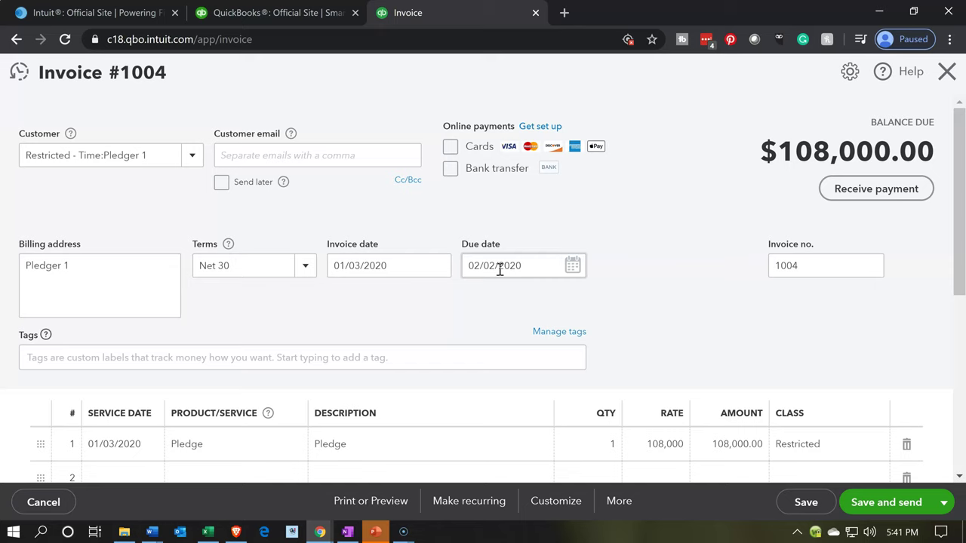
{"action": "scroll", "coordinate": [499, 269], "scroll_direction": "down", "scroll_amount": 1}
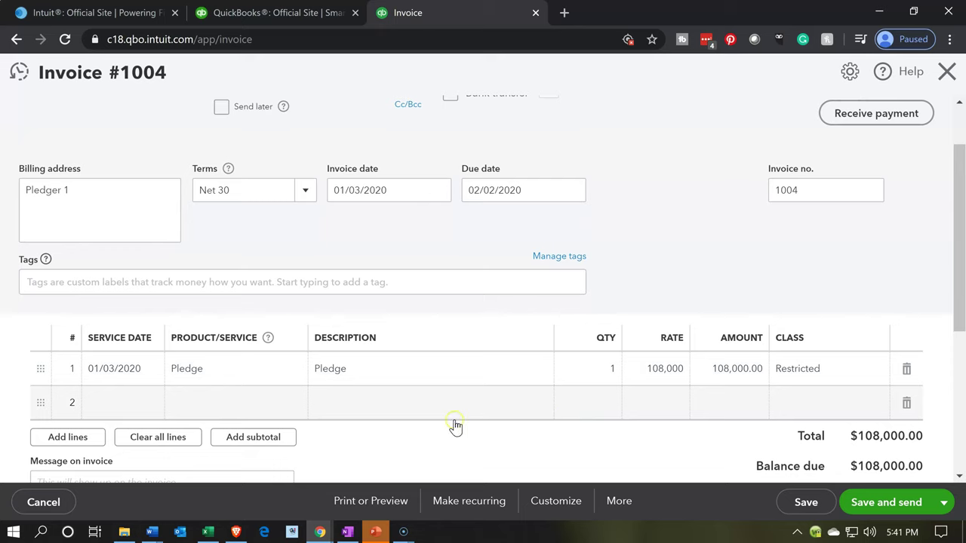
{"action": "scroll", "coordinate": [449, 425], "scroll_direction": "up", "scroll_amount": 2}
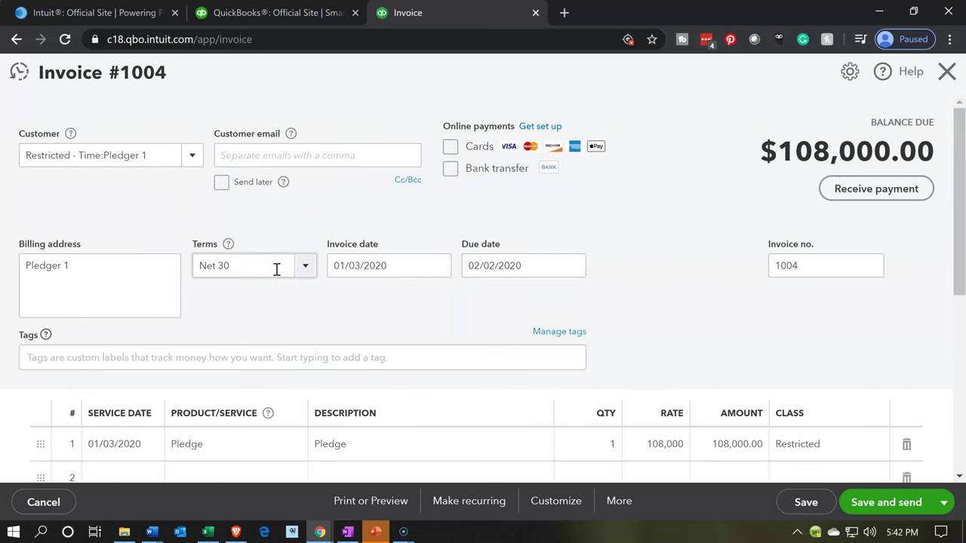
{"action": "left_click", "coordinate": [135, 187]}
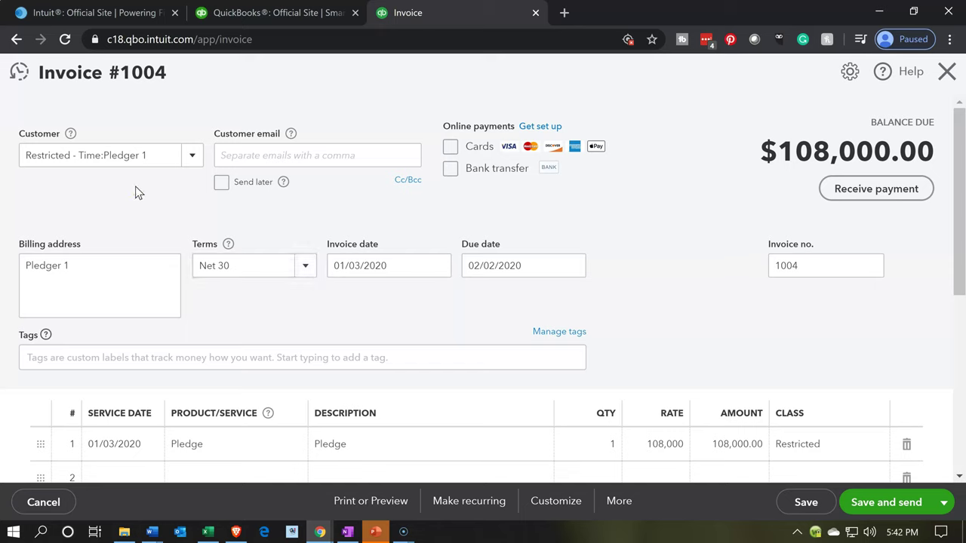
{"action": "left_click", "coordinate": [802, 497]}
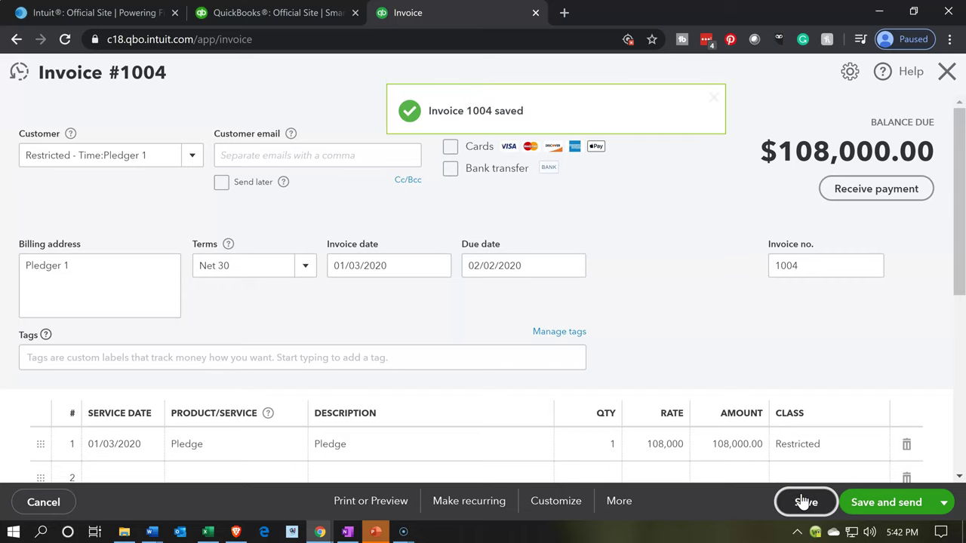
{"action": "left_click", "coordinate": [504, 377]}
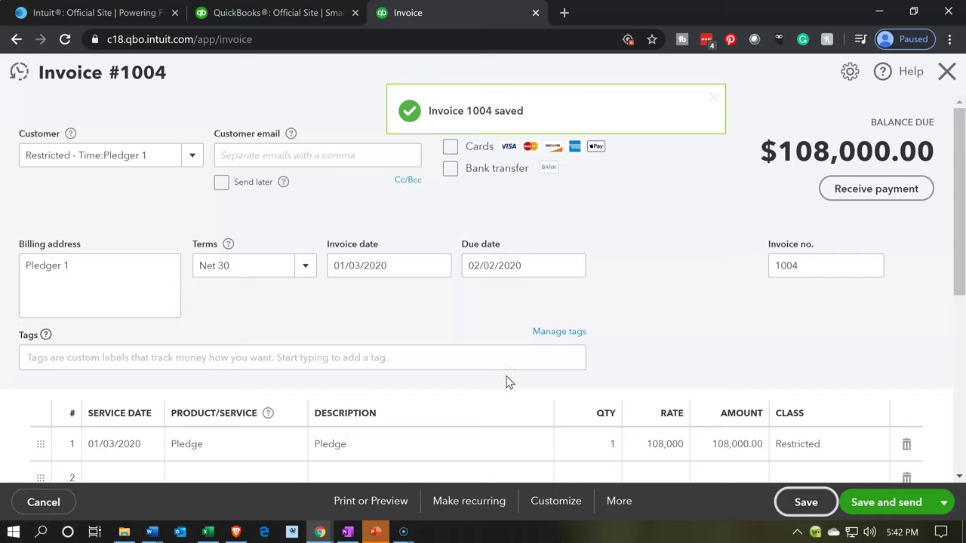
{"action": "left_click", "coordinate": [946, 69]}
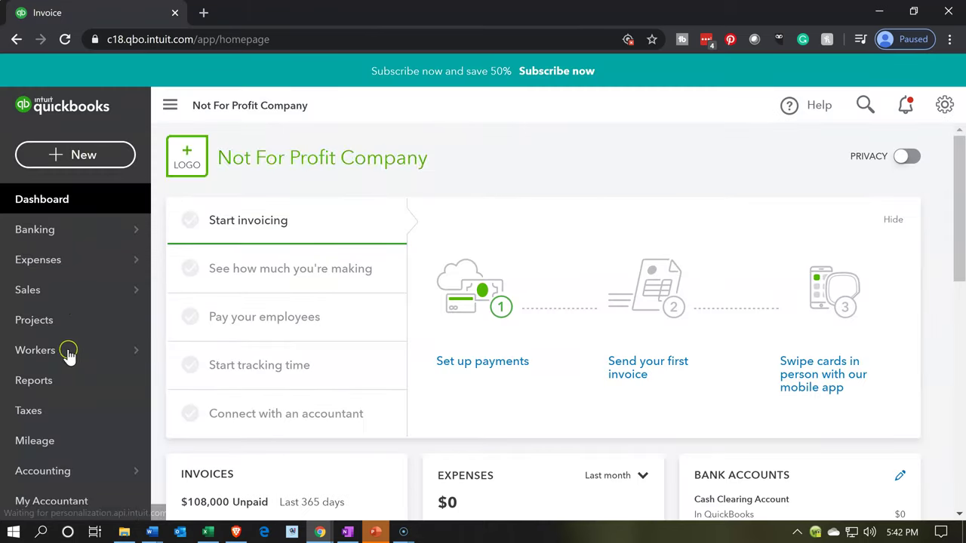
- Open the Balance Sheet report from the favorite reports
{"action": "left_click", "coordinate": [64, 382]}
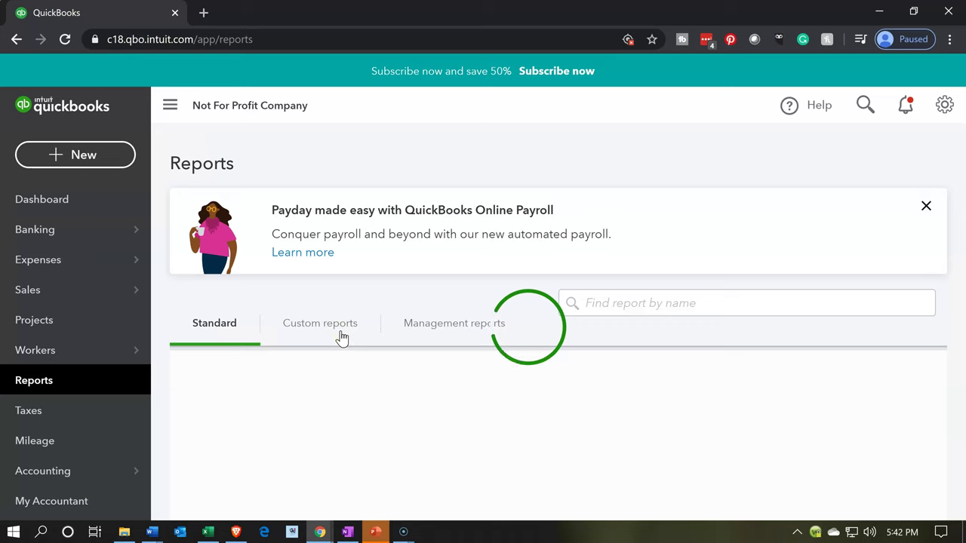
{"action": "left_click", "coordinate": [263, 466]}
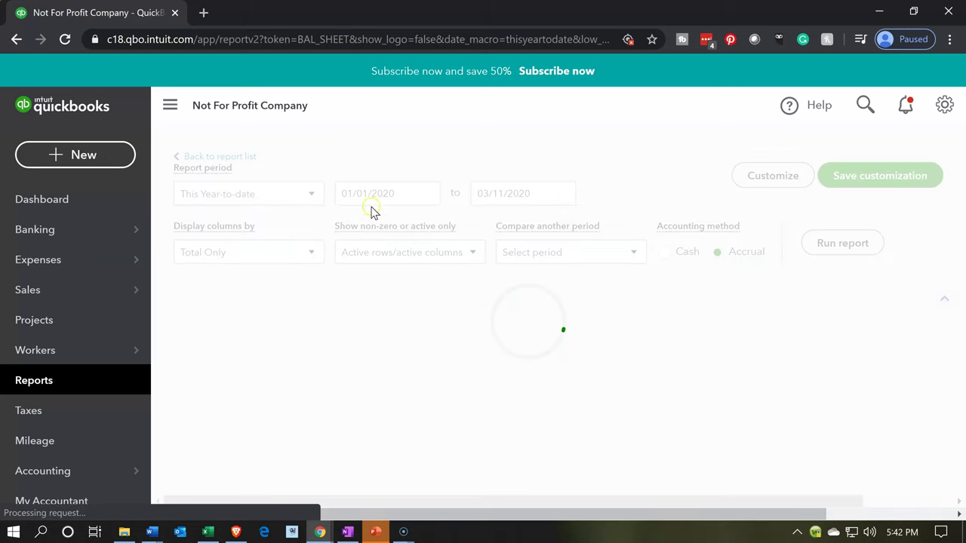
{"action": "scroll", "coordinate": [402, 189], "scroll_direction": "down", "scroll_amount": 3}
{"action": "scroll", "coordinate": [412, 168], "scroll_direction": "up", "scroll_amount": 3}
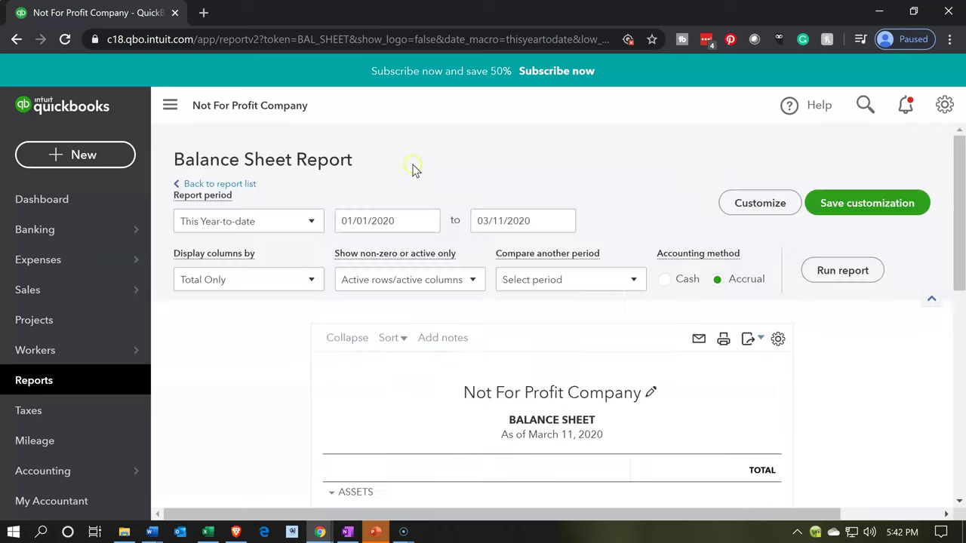
- Set the Balance Sheet's report period to 01/01/2020 through 12/31/2020
{"action": "left_click", "coordinate": [407, 216]}
{"action": "left_click_drag", "start_coordinate": [407, 216], "coordinate": [222, 200]}
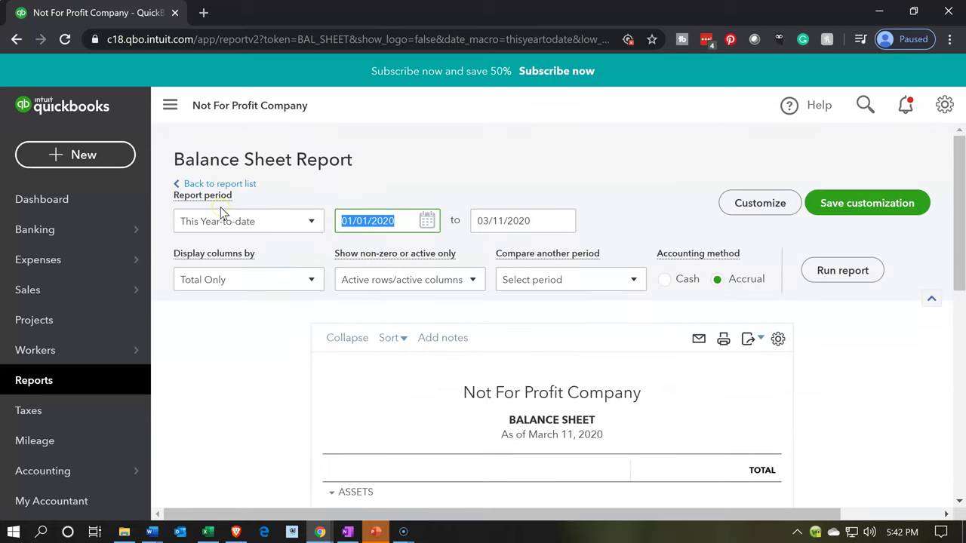
{"action": "type", "text": "01/01/2020"}
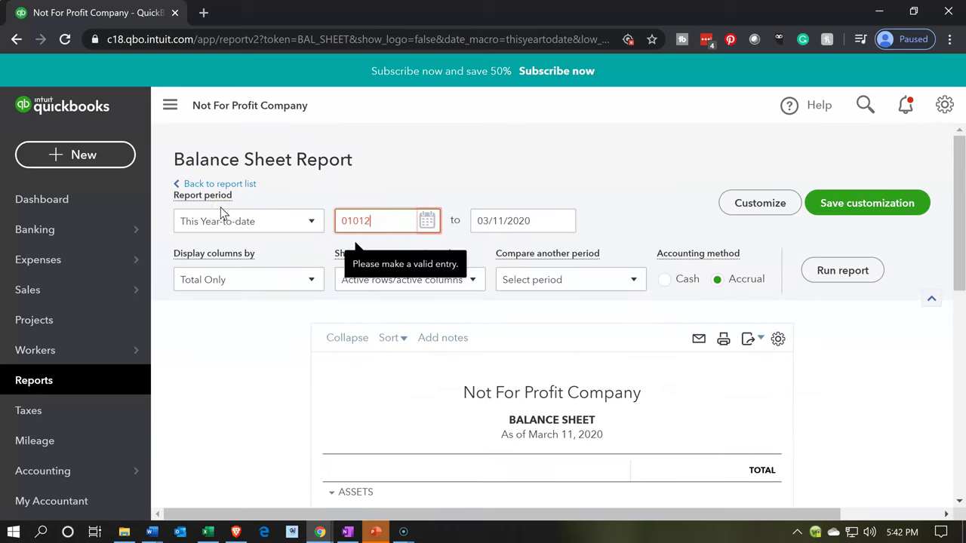
{"action": "key", "text": "Tab"}
{"action": "type", "text": "12/31/2020"}
{"action": "key", "text": "Tab"}
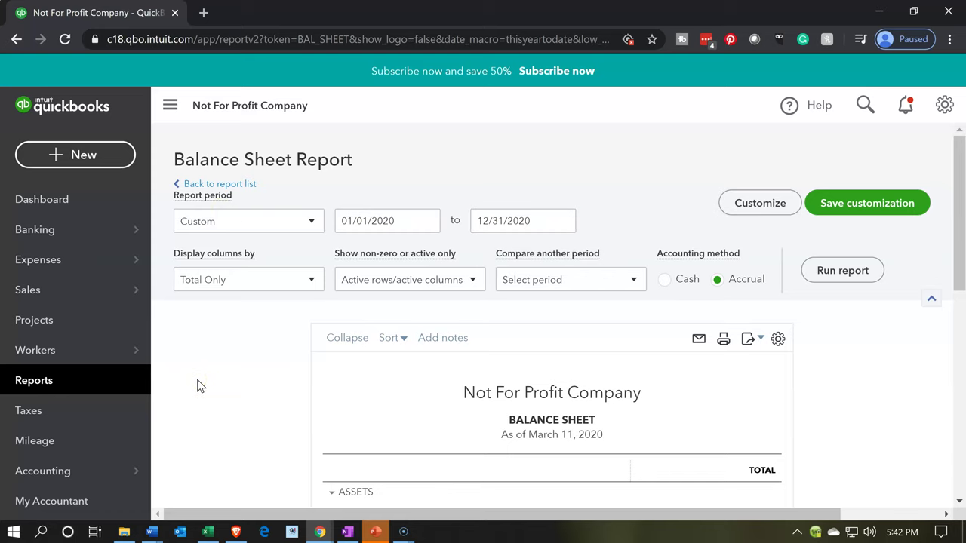
{"action": "scroll", "coordinate": [197, 384], "scroll_direction": "down", "scroll_amount": 1}
{"action": "scroll", "coordinate": [197, 384], "scroll_direction": "up", "scroll_amount": 1}
- Duplicate the Balance Sheet's browser tab and return to the original tab
{"action": "right_click", "coordinate": [125, 20]}
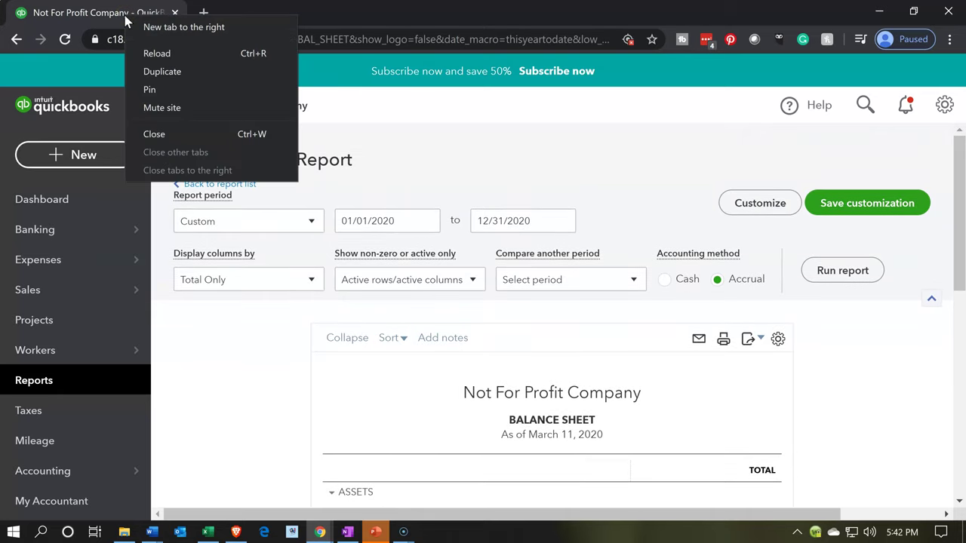
{"action": "left_click", "coordinate": [156, 71]}
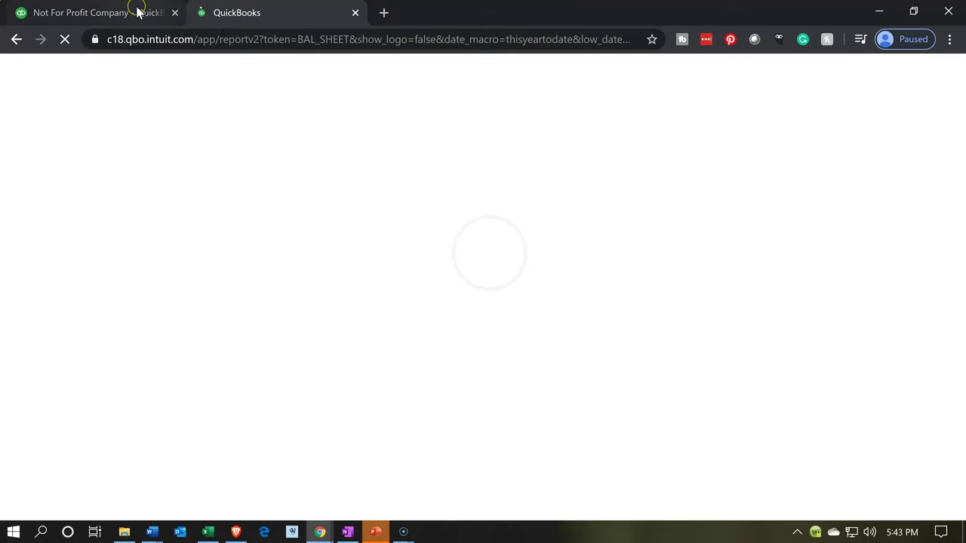
{"action": "left_click", "coordinate": [138, 12]}
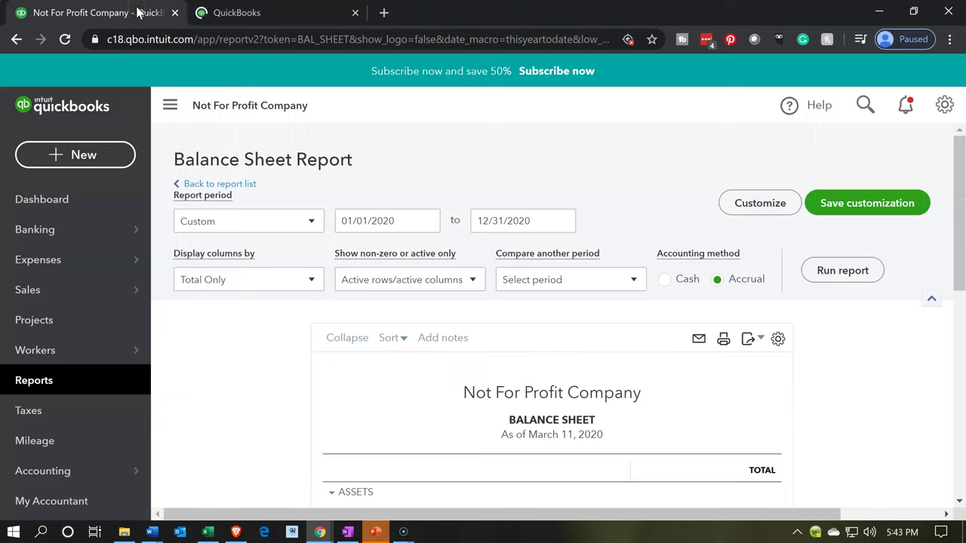
- Open the favorite Profit and Loss report in the original browser tab
{"action": "left_click", "coordinate": [34, 380]}
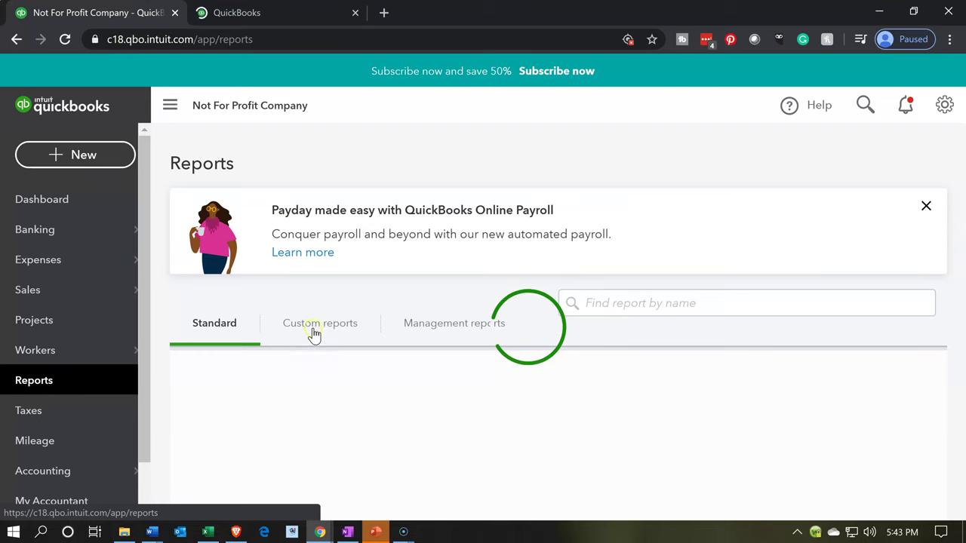
{"action": "left_click", "coordinate": [336, 309]}
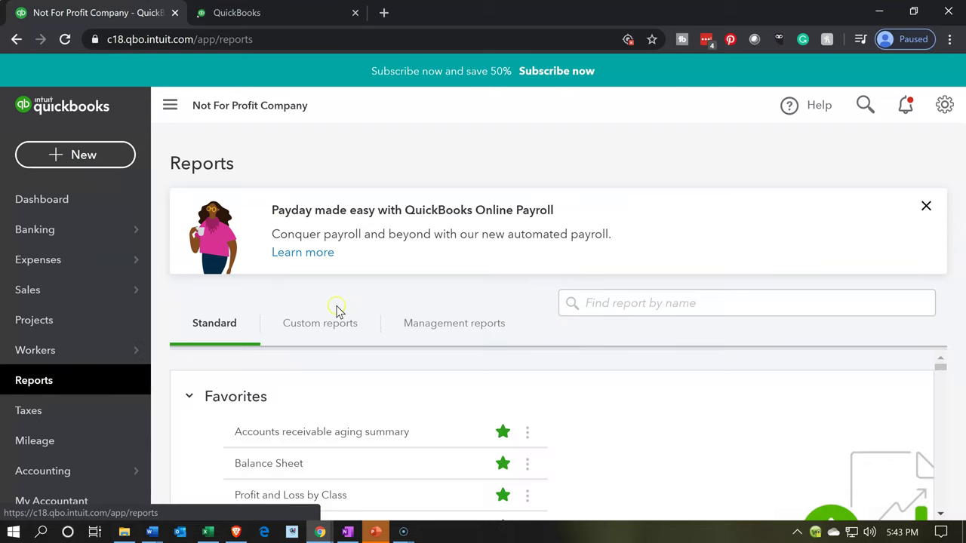
{"action": "scroll", "coordinate": [213, 431], "scroll_direction": "down", "scroll_amount": 1}
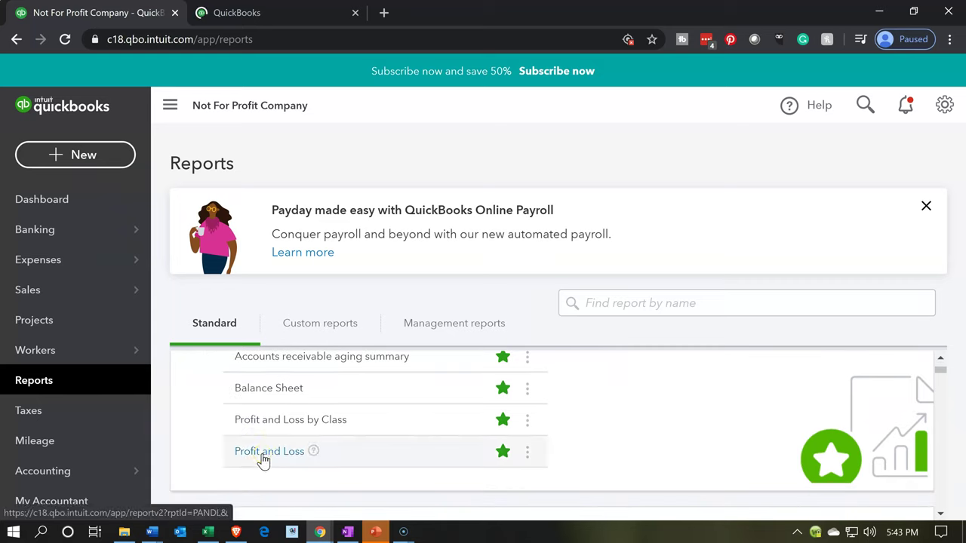
{"action": "left_click", "coordinate": [249, 443]}
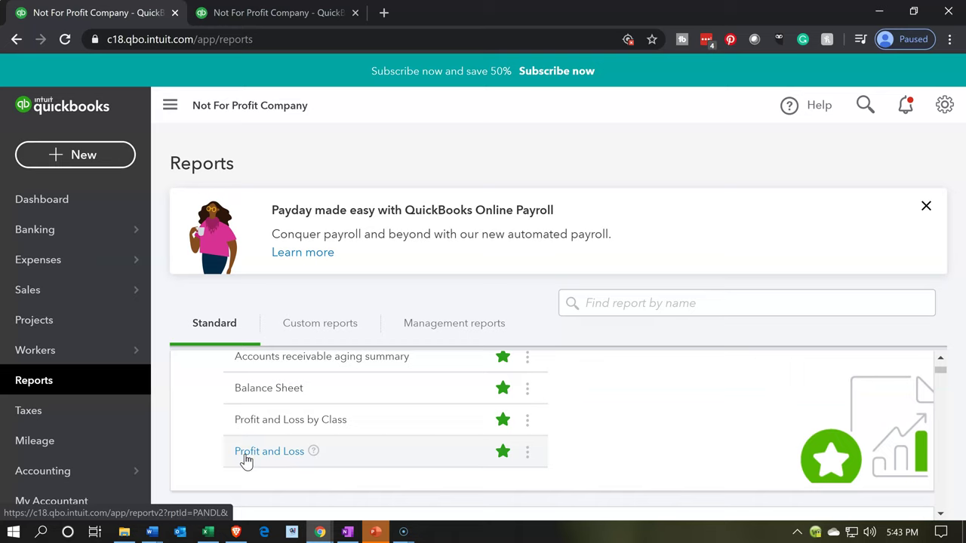
{"action": "left_click", "coordinate": [246, 455]}
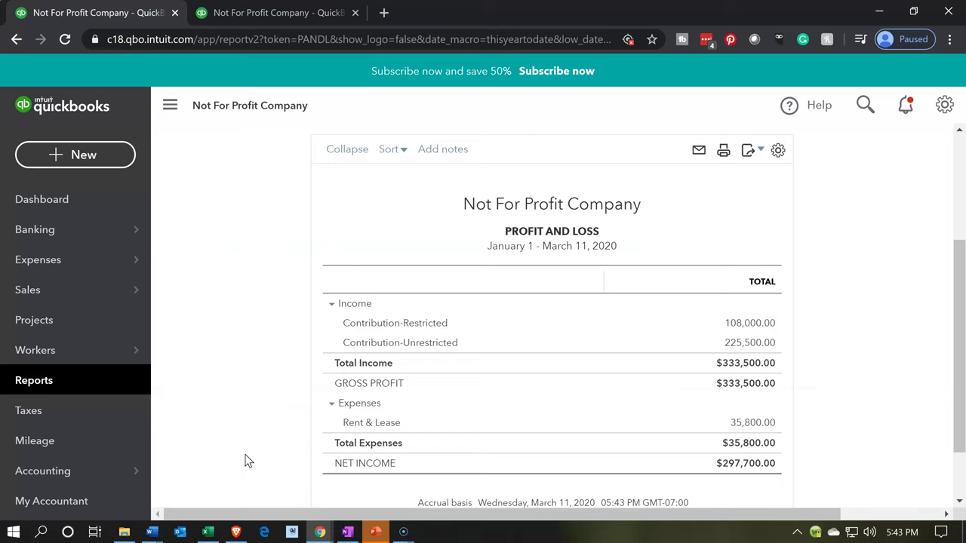
- Set the Profit and Loss report's period to 01/01/2020 through 12/31/2020 and run the report
{"action": "scroll", "coordinate": [246, 461], "scroll_direction": "up", "scroll_amount": 3}
{"action": "left_click", "coordinate": [394, 220]}
{"action": "left_click_drag", "start_coordinate": [394, 220], "coordinate": [236, 221]}
{"action": "type", "text": "01/01/2020"}
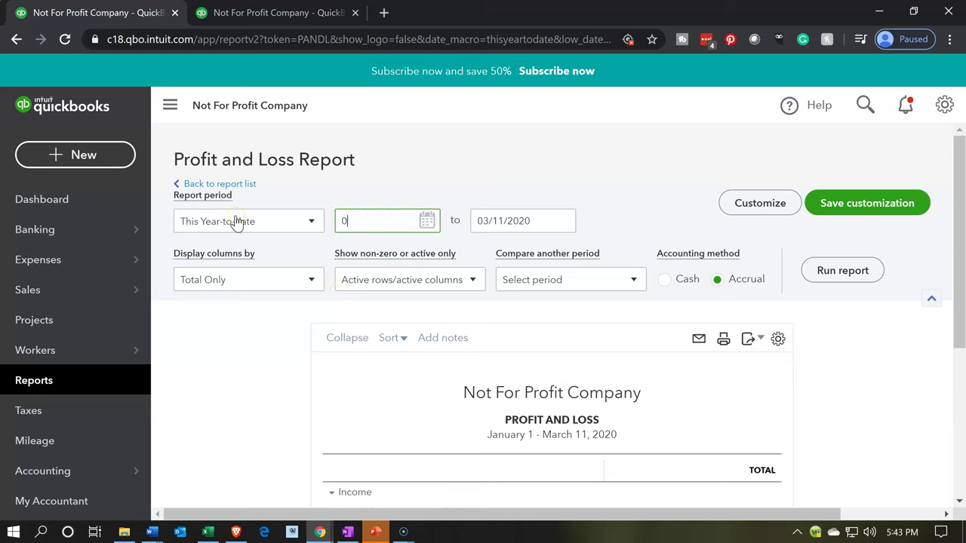
{"action": "key", "text": "Tab"}
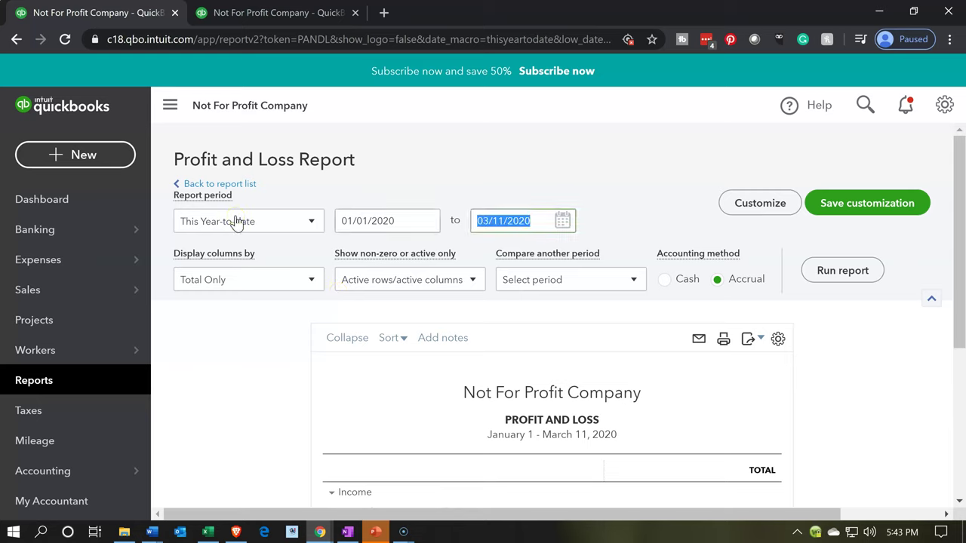
{"action": "type", "text": "12/31/2020"}
{"action": "key", "text": "Tab"}
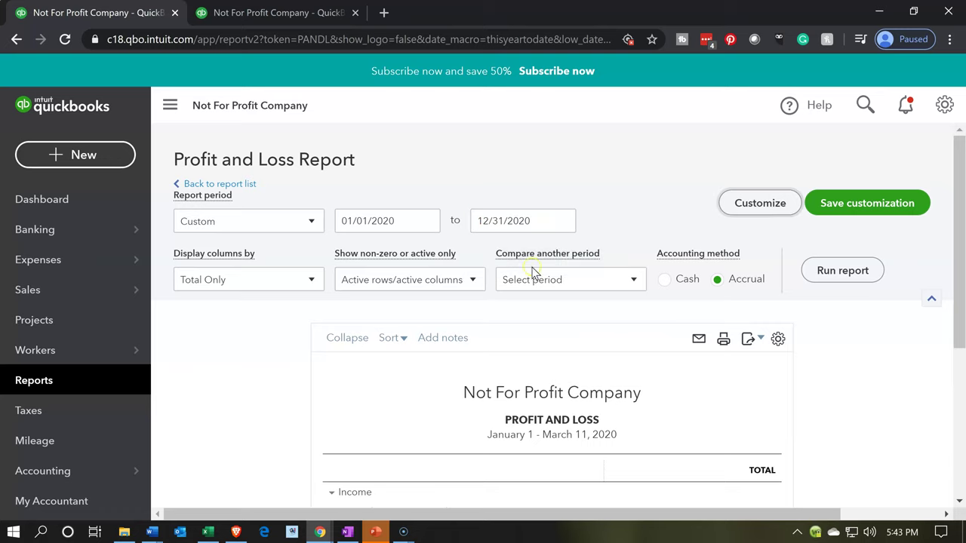
{"action": "left_click", "coordinate": [848, 271]}
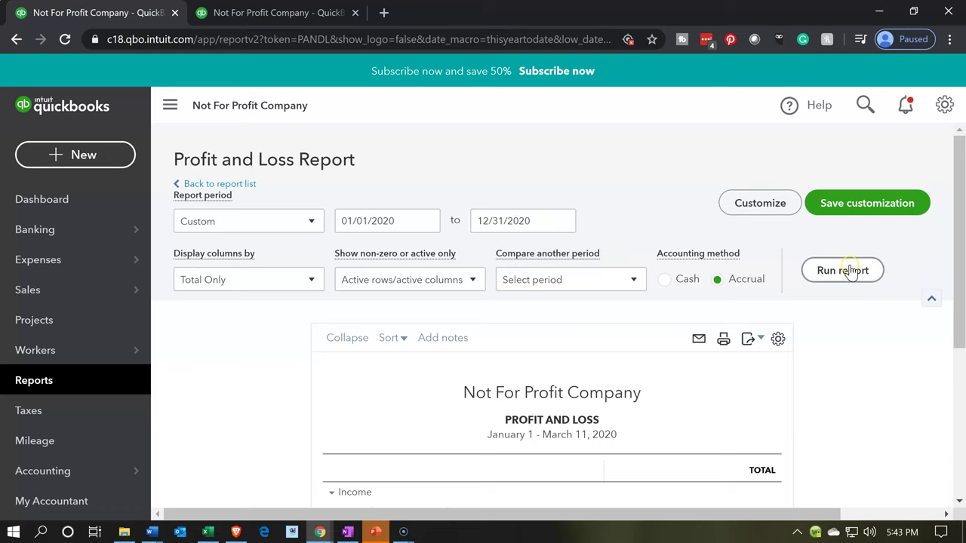
{"action": "scroll", "coordinate": [400, 362], "scroll_direction": "down", "scroll_amount": 2}
{"action": "left_click", "coordinate": [285, 379]}
- Display the Profit and Loss report's columns by Classes and rerun the report
{"action": "scroll", "coordinate": [285, 381], "scroll_direction": "up", "scroll_amount": 2}
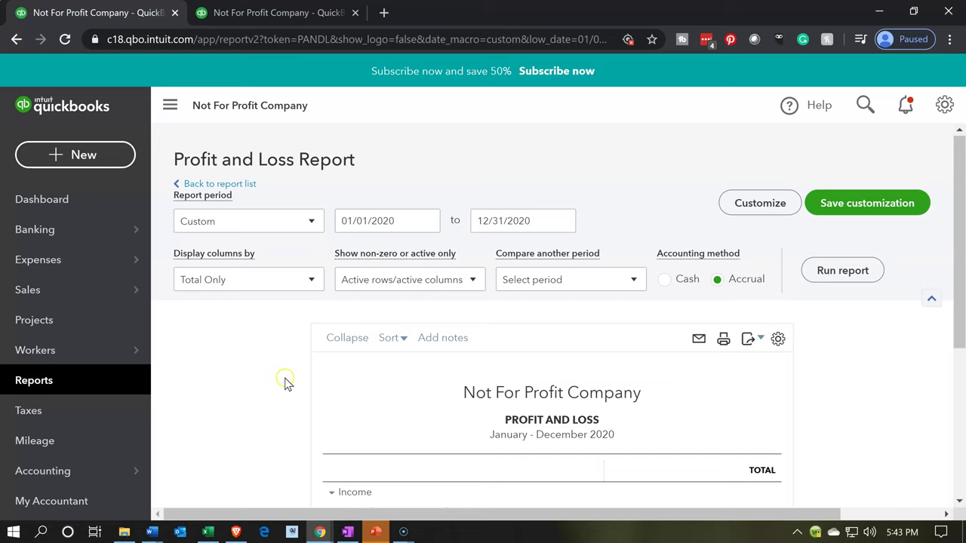
{"action": "left_click", "coordinate": [314, 280]}
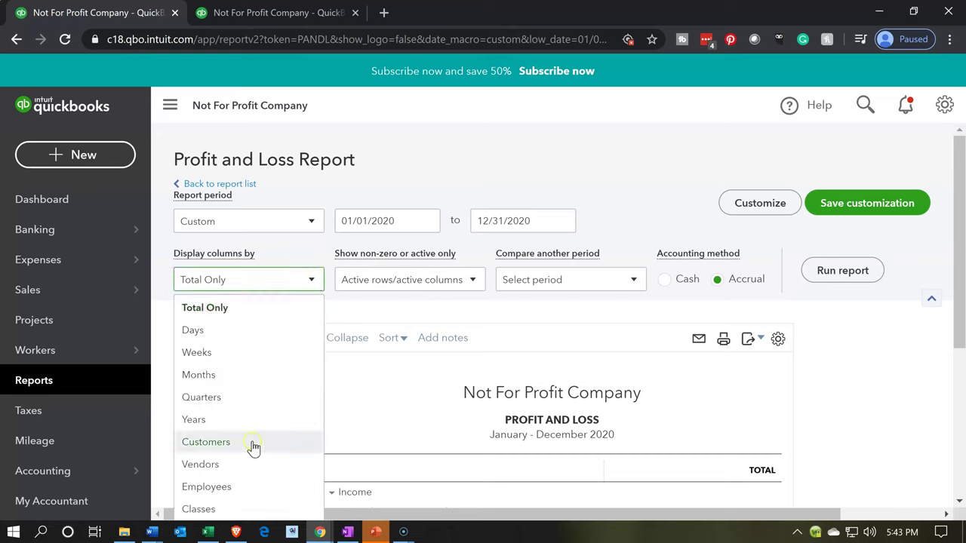
{"action": "left_click", "coordinate": [238, 513]}
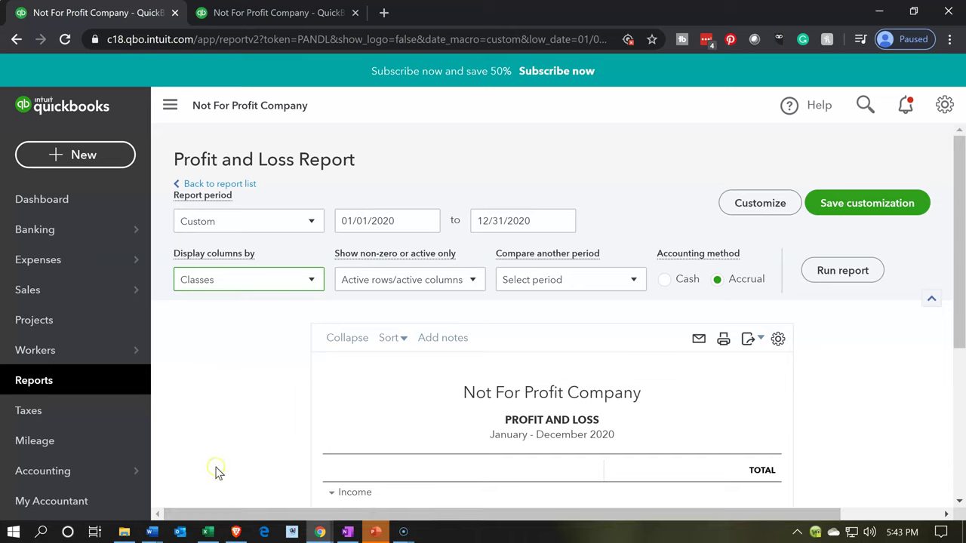
{"action": "left_click", "coordinate": [827, 285]}
{"action": "scroll", "coordinate": [823, 286], "scroll_direction": "down", "scroll_amount": 3}
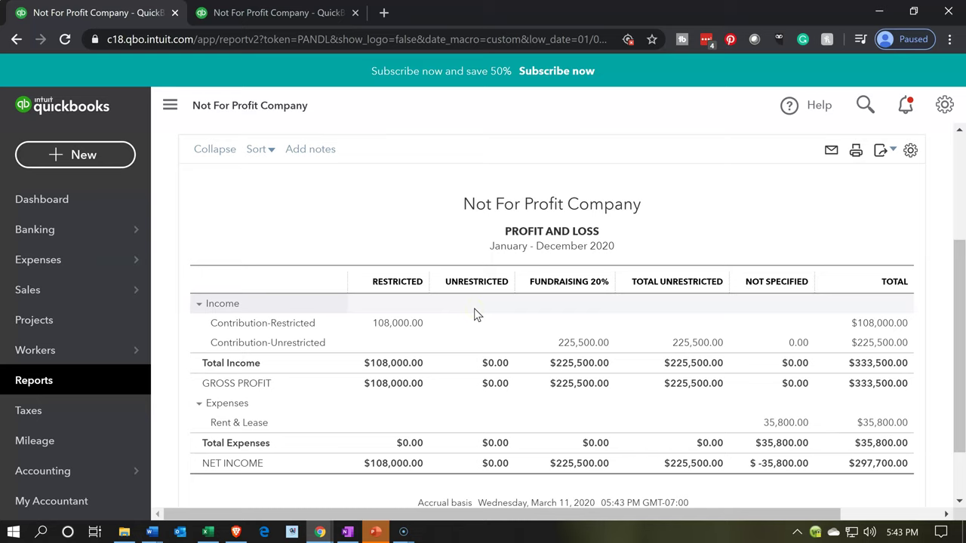
- Duplicate the Profit and Loss report's browser tab and return to the original tab
{"action": "right_click", "coordinate": [138, 12]}
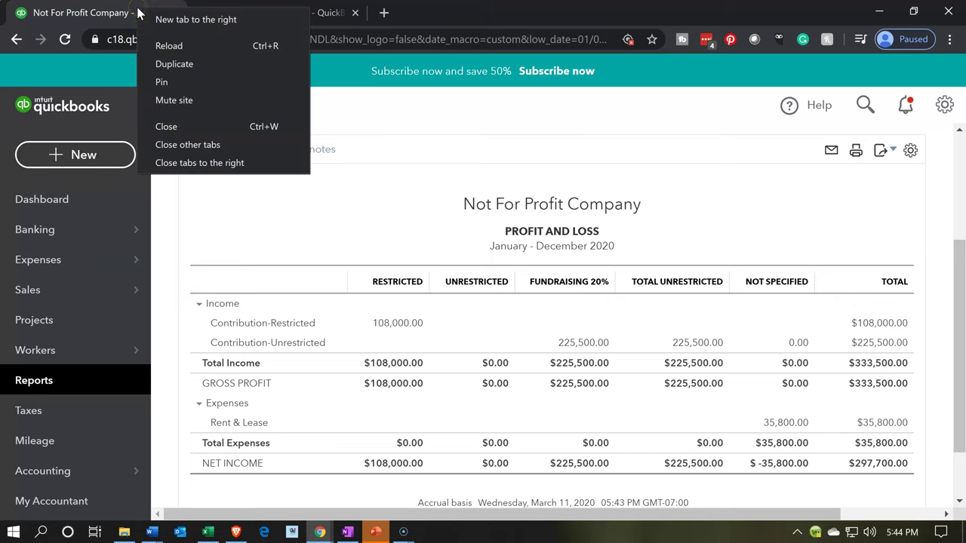
{"action": "left_click", "coordinate": [158, 64]}
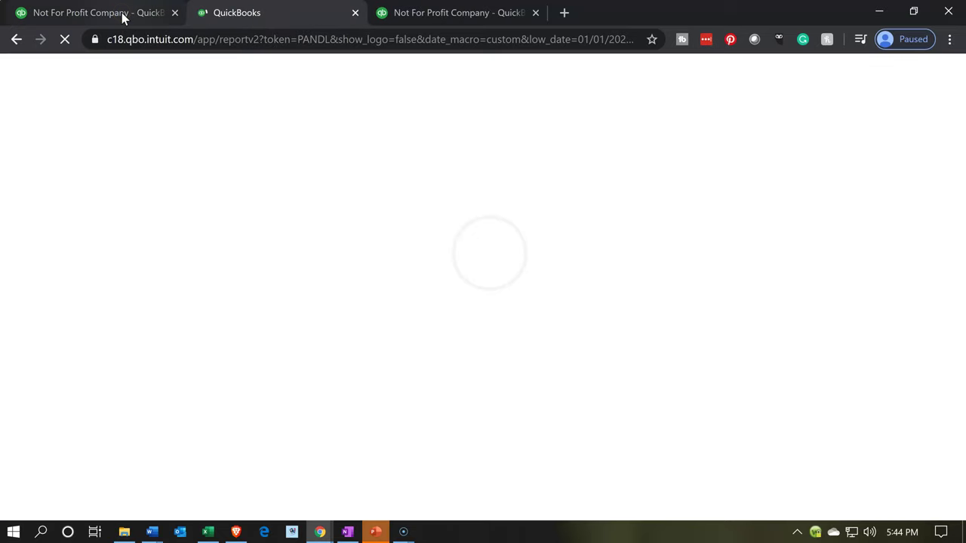
{"action": "left_click", "coordinate": [121, 13]}
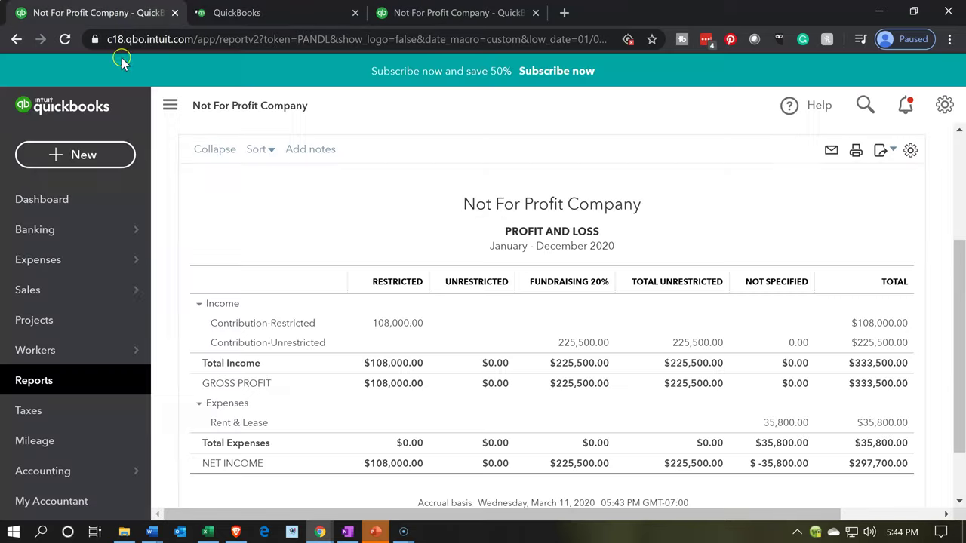
- Open the Profit and Loss by Class report from the favorite reports in the original browser tab
{"action": "left_click", "coordinate": [48, 383]}
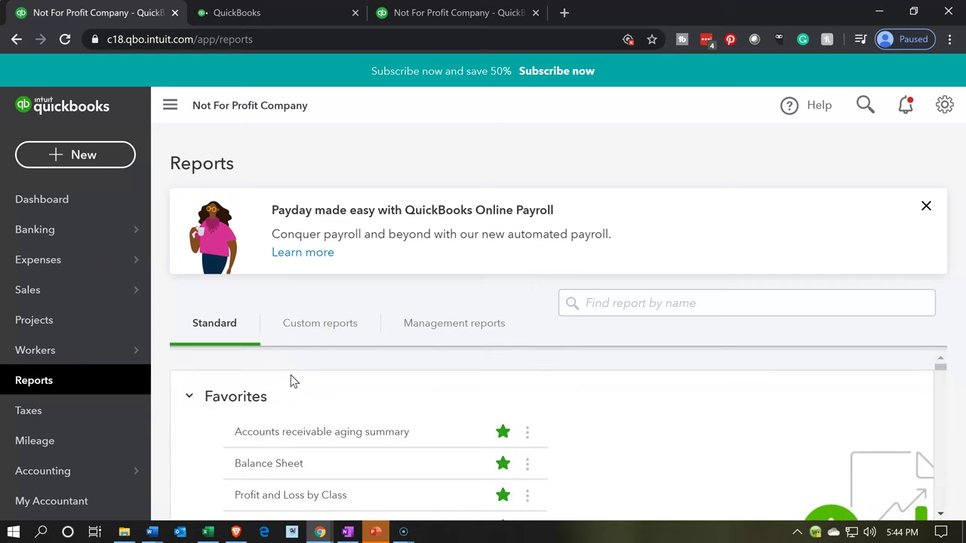
{"action": "scroll", "coordinate": [293, 381], "scroll_direction": "down", "scroll_amount": 1}
{"action": "left_click", "coordinate": [286, 421]}
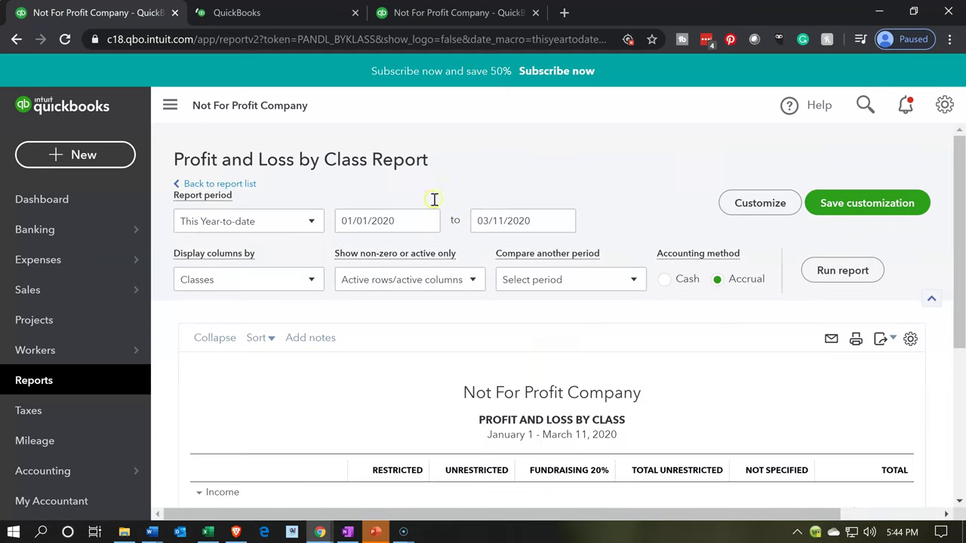
{"action": "scroll", "coordinate": [369, 219], "scroll_direction": "down", "scroll_amount": 3}
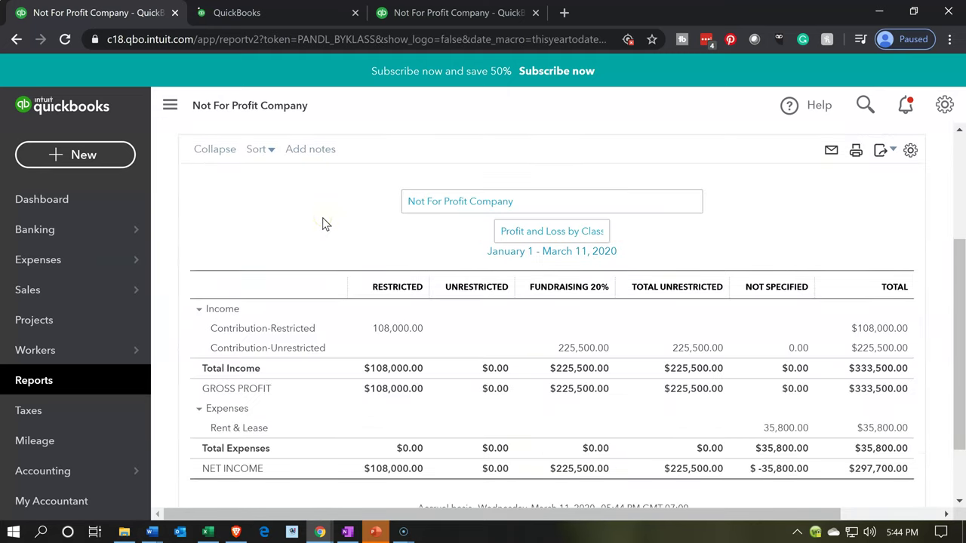
- Set the Profit and Loss by Class report's period to 01/01/2020 through 12/31/2020 and run the report
{"action": "scroll", "coordinate": [348, 215], "scroll_direction": "up", "scroll_amount": 2}
{"action": "scroll", "coordinate": [347, 215], "scroll_direction": "up", "scroll_amount": 1}
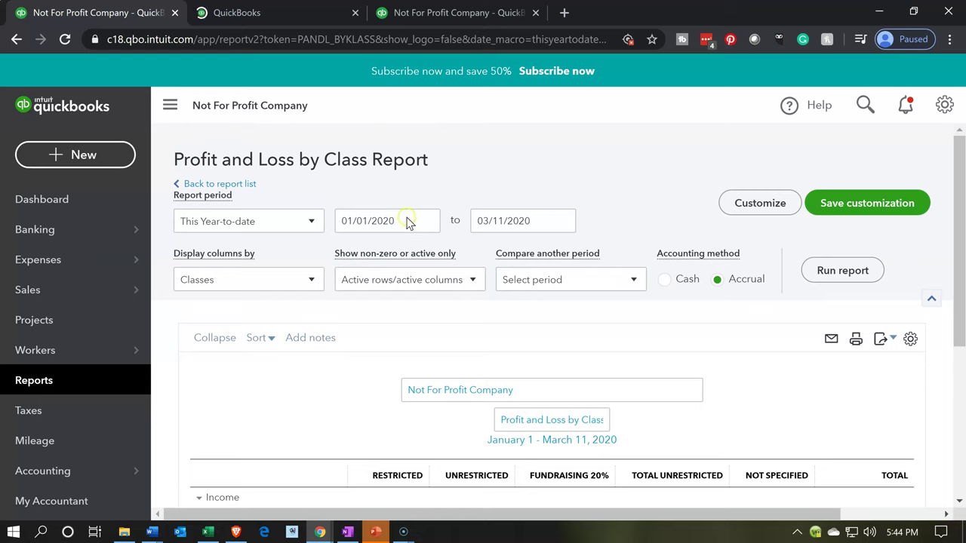
{"action": "left_click", "coordinate": [368, 220]}
{"action": "type", "text": "0101"}
{"action": "key", "text": "Tab"}
{"action": "type", "text": "12/31/2"}
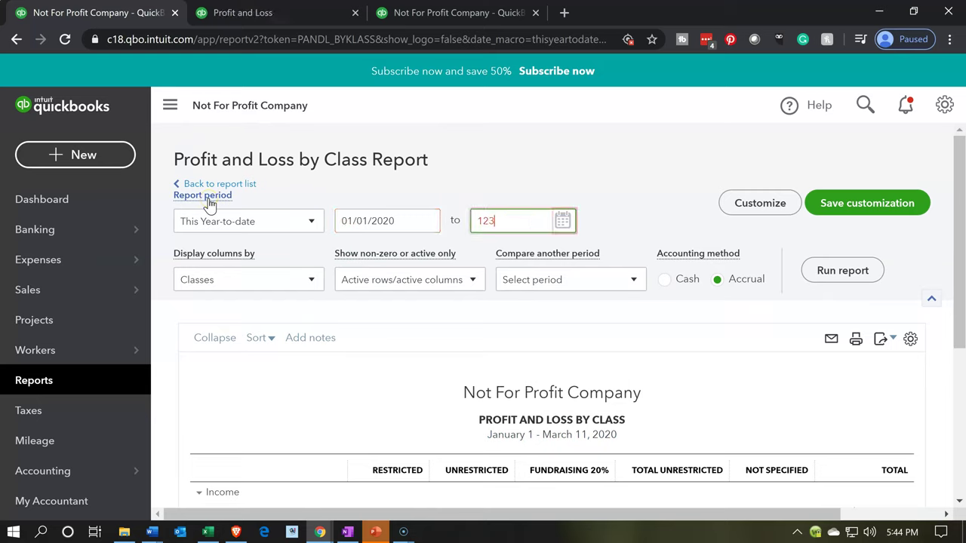
{"action": "type", "text": "020"}
{"action": "key", "text": "Tab"}
{"action": "left_click", "coordinate": [863, 272]}
{"action": "scroll", "coordinate": [511, 345], "scroll_direction": "down", "scroll_amount": 3}
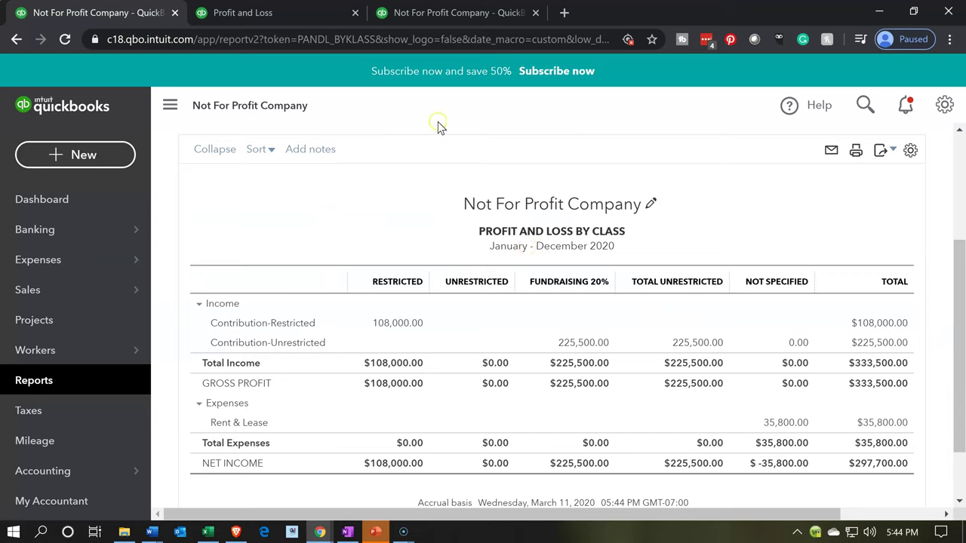
- Compare the class columns and net income of the Profit and Loss report with the Profit and Loss by Class report
{"action": "left_click", "coordinate": [330, 16]}
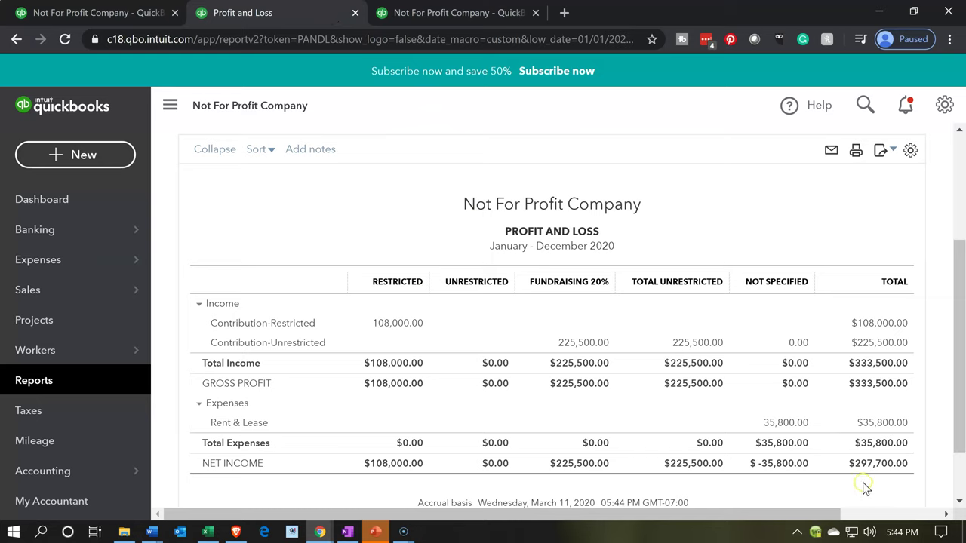
{"action": "left_click", "coordinate": [117, 15]}
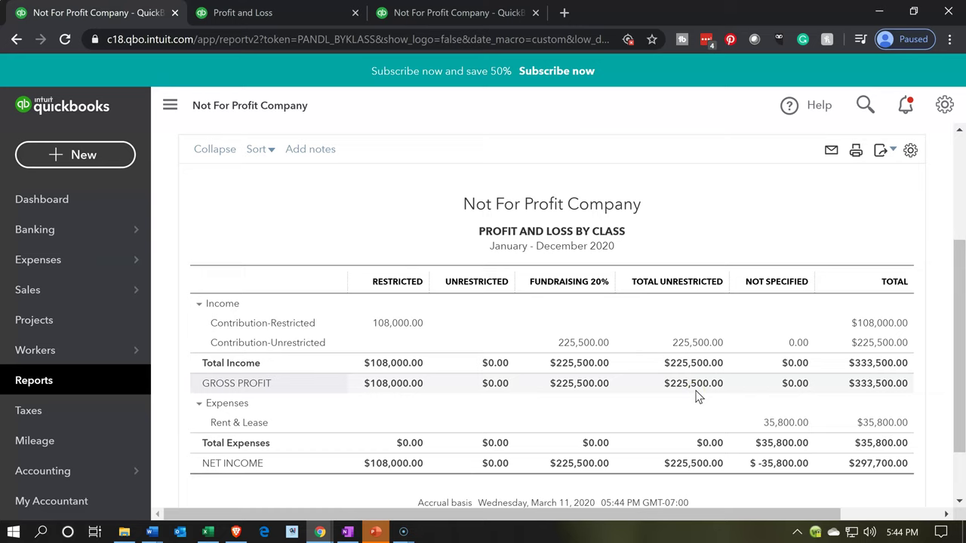
{"action": "left_click", "coordinate": [358, 415]}
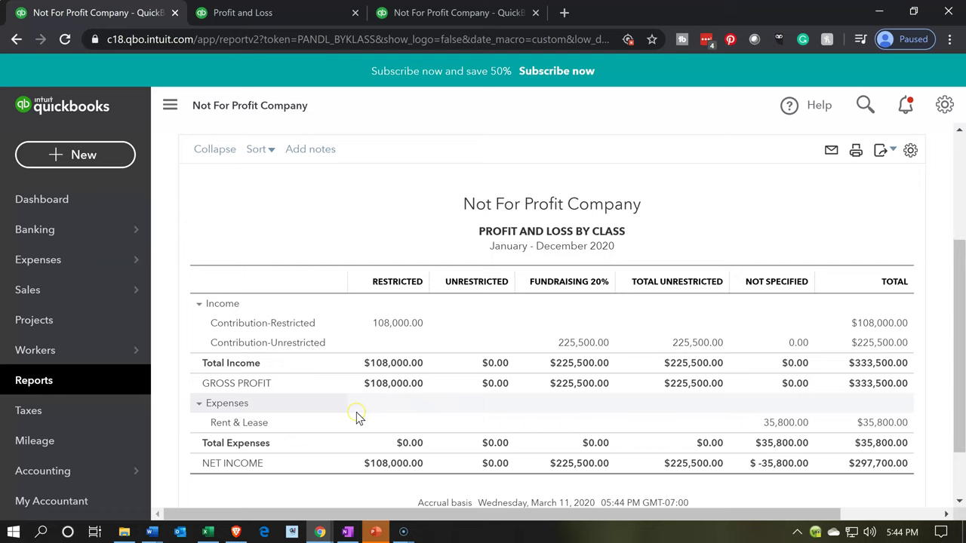
- Switch to the Balance Sheet's browser tab and examine its asset and equity sections
{"action": "left_click", "coordinate": [421, 25]}
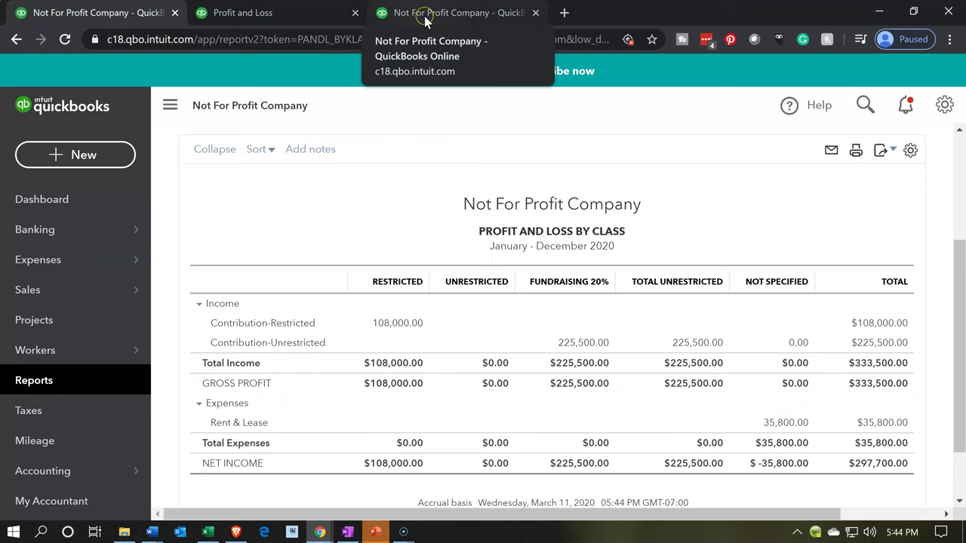
{"action": "left_click", "coordinate": [505, 251]}
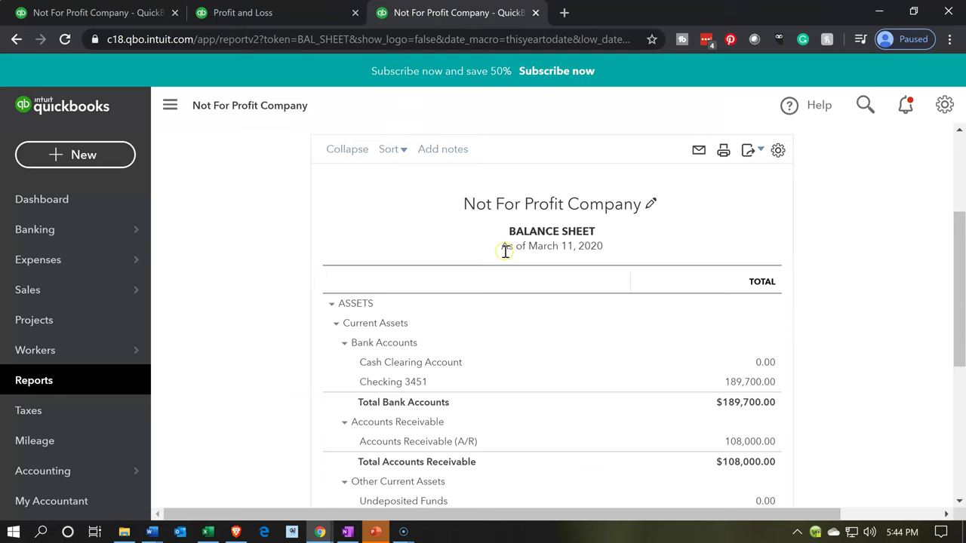
{"action": "scroll", "coordinate": [504, 252], "scroll_direction": "down", "scroll_amount": 3}
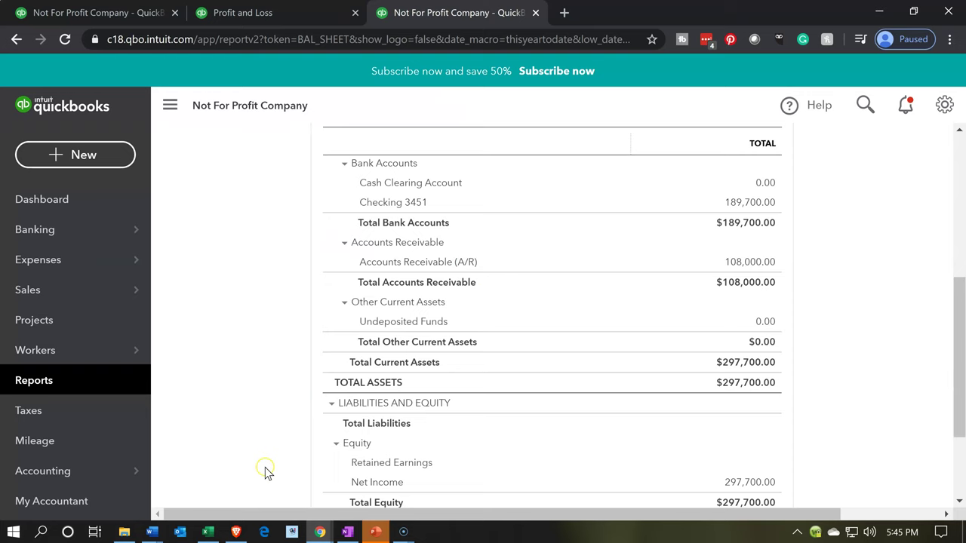
- Switch to the Excel worksheet, check the Contributions Receivable account in the trial balance, and return to the Balance Sheet
{"action": "left_click", "coordinate": [207, 532]}
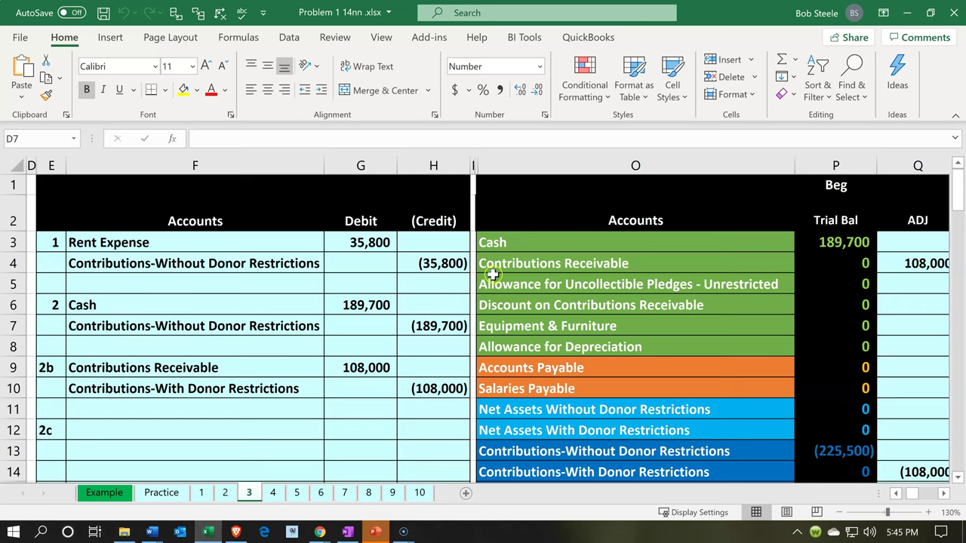
{"action": "left_click", "coordinate": [503, 262]}
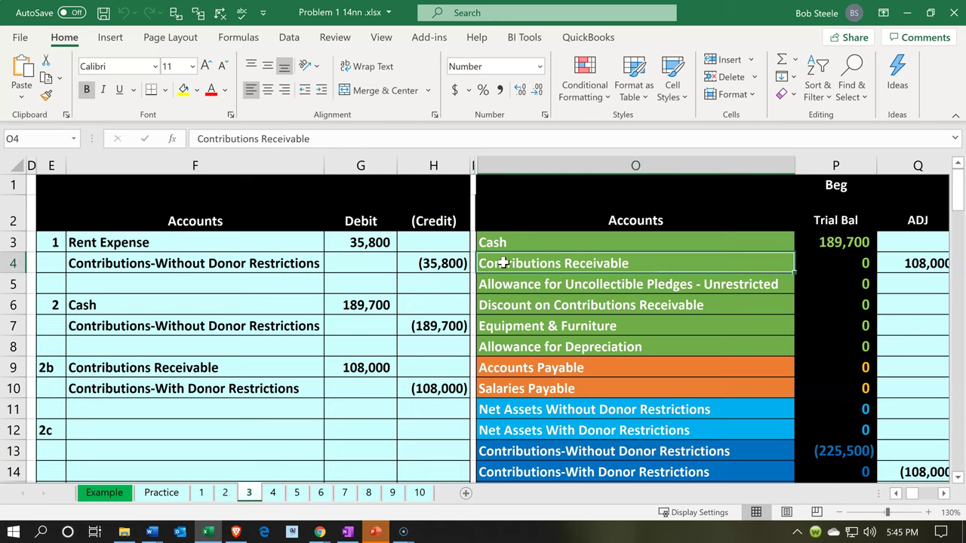
{"action": "left_click", "coordinate": [908, 13]}
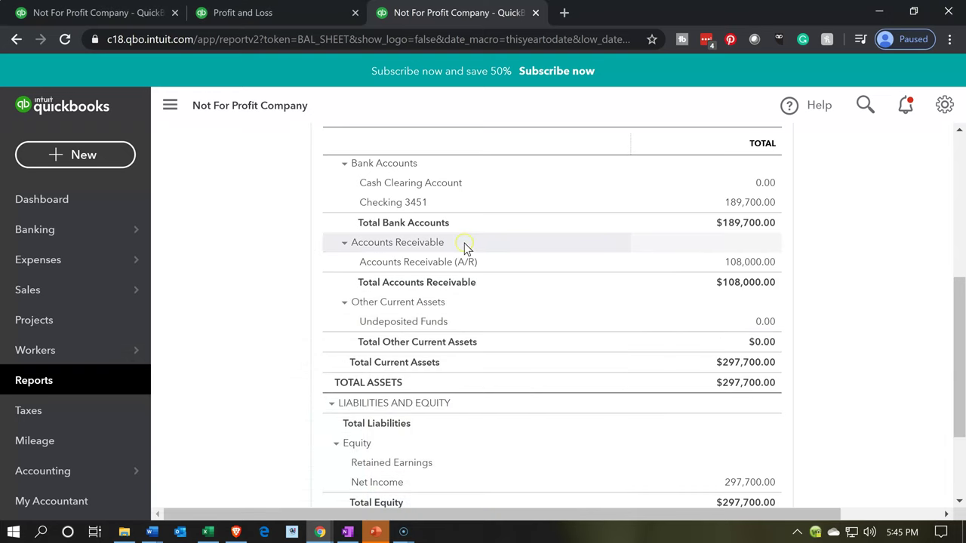
- Examine the Accounts Receivable (A/R) and Net Income lines on the Balance Sheet
{"action": "left_click", "coordinate": [608, 275]}
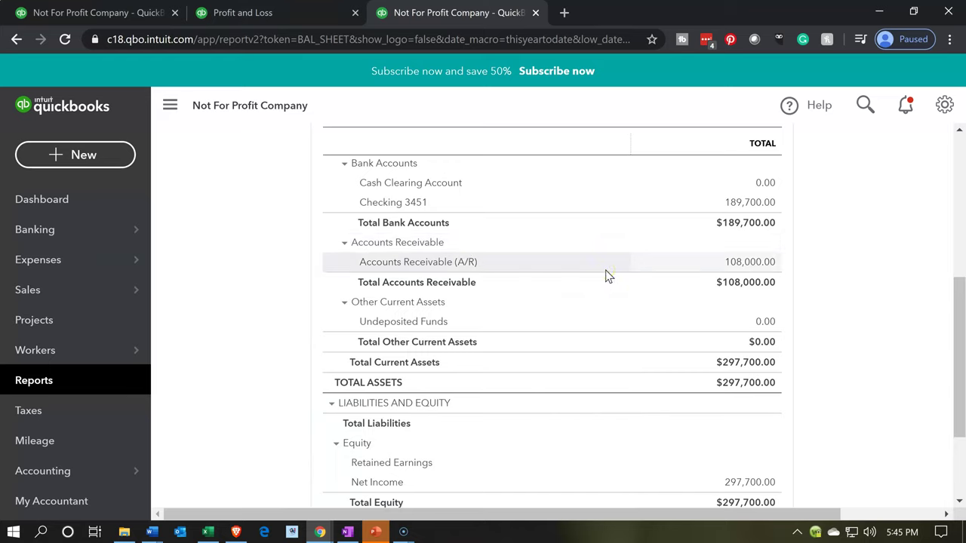
{"action": "scroll", "coordinate": [608, 275], "scroll_direction": "down", "scroll_amount": 1}
{"action": "left_click", "coordinate": [599, 407]}
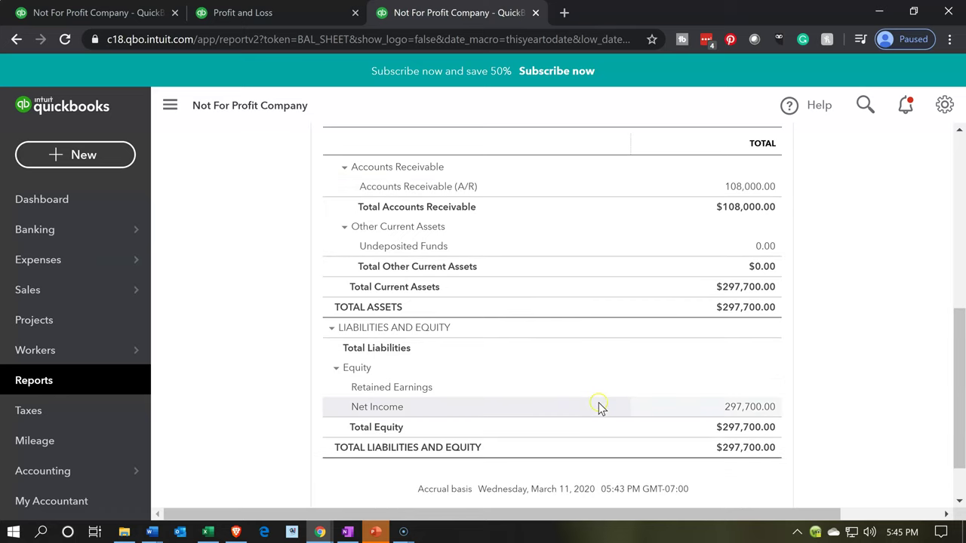
- Switch to the Profit and Loss report's tab and examine the restricted contribution under the Restricted class
{"action": "left_click", "coordinate": [279, 16]}
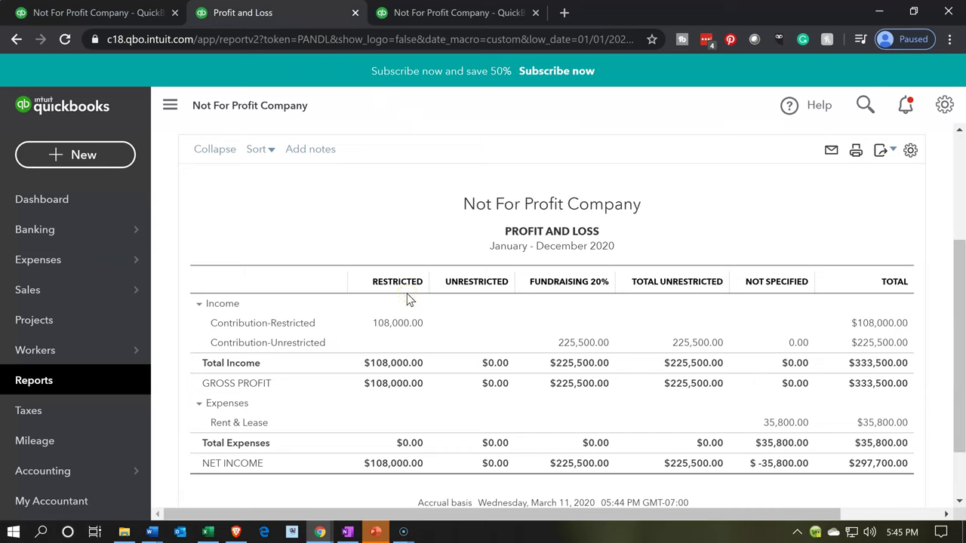
{"action": "left_click", "coordinate": [398, 323]}
{"action": "left_click", "coordinate": [322, 341]}
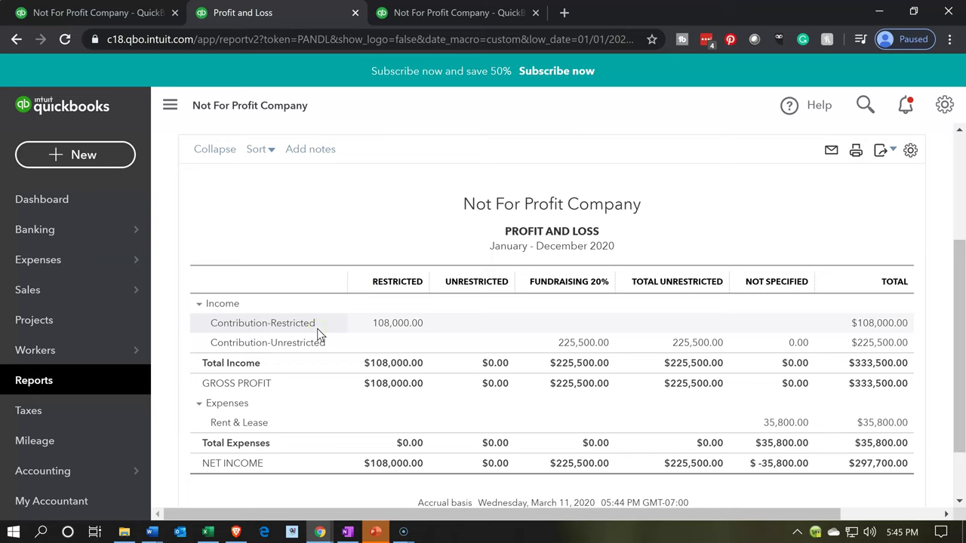
- Collapse and re-expand the Profit and Loss report's Income section to compare its class totals with the individual contribution accounts
{"action": "left_click", "coordinate": [199, 305]}
{"action": "left_click", "coordinate": [197, 305]}
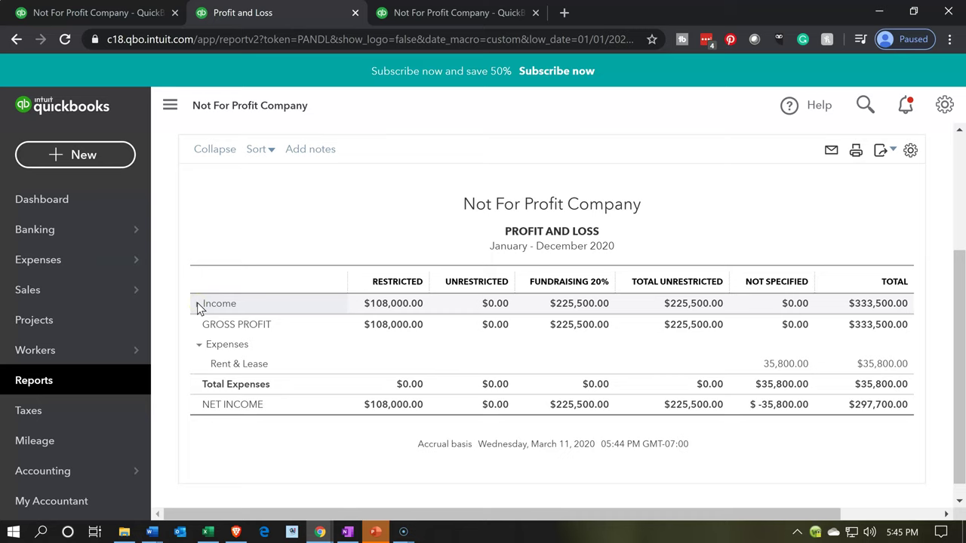
{"action": "left_click", "coordinate": [197, 303]}
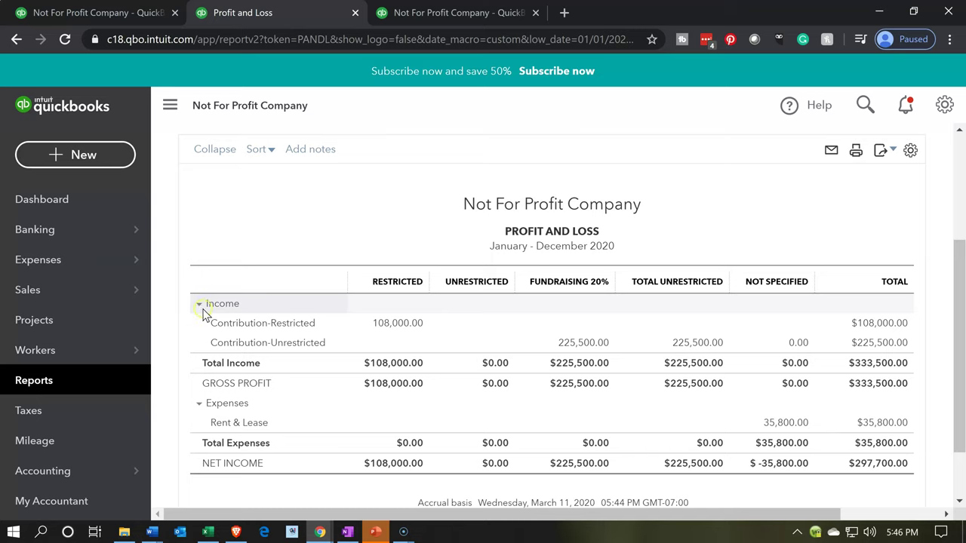
{"action": "left_click", "coordinate": [199, 307]}
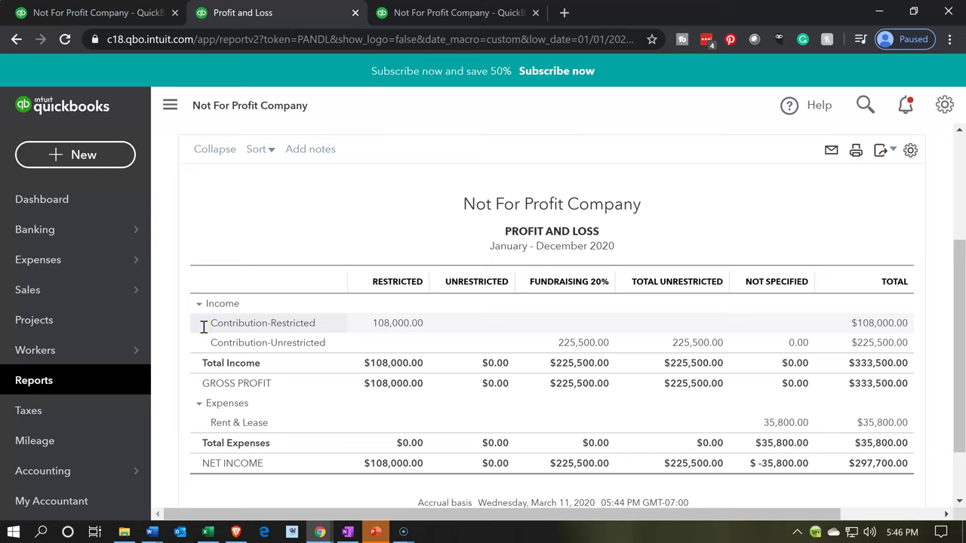
{"action": "left_click", "coordinate": [364, 299]}
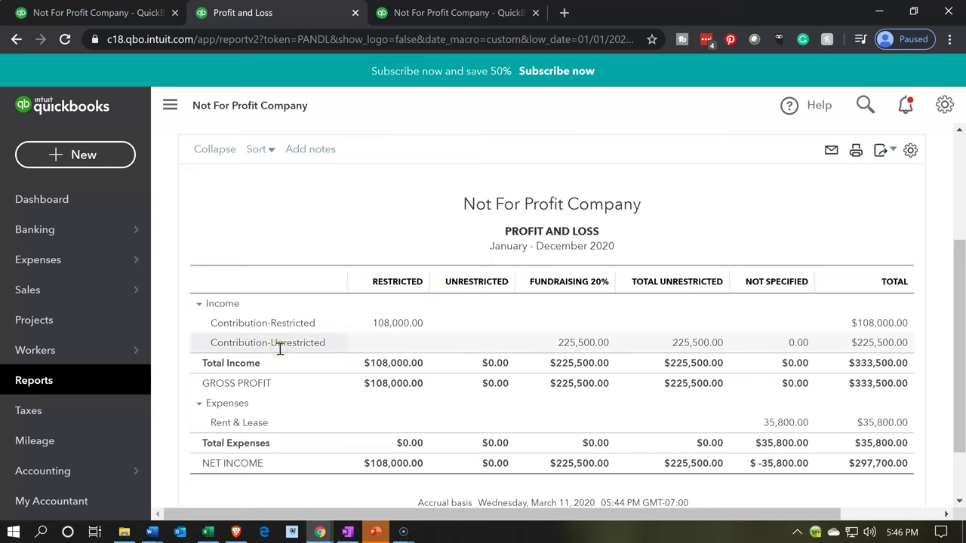
{"action": "scroll", "coordinate": [279, 349], "scroll_direction": "down", "scroll_amount": 1}
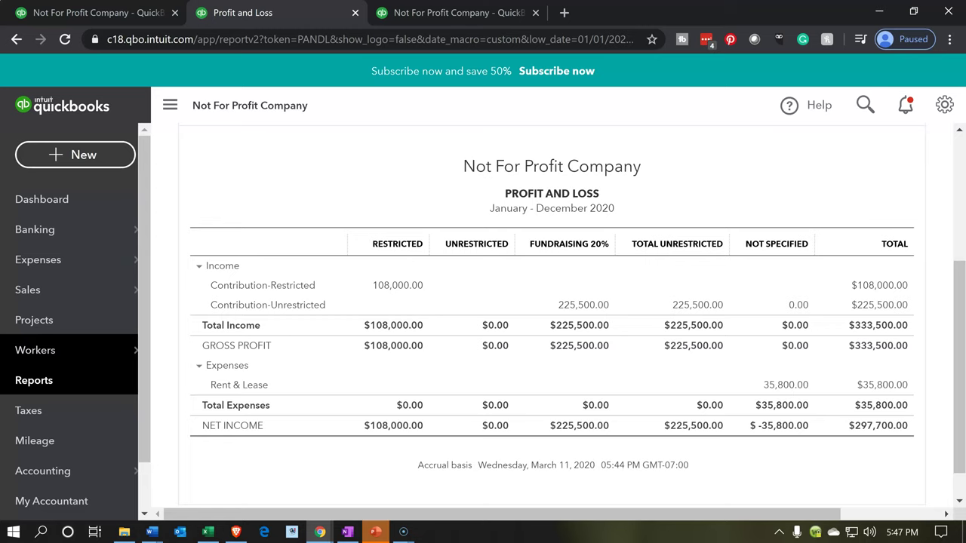
- Hide the navigation menu on the Profit and Loss report and compare its net income with the Balance Sheet's
{"action": "left_click", "coordinate": [169, 107]}
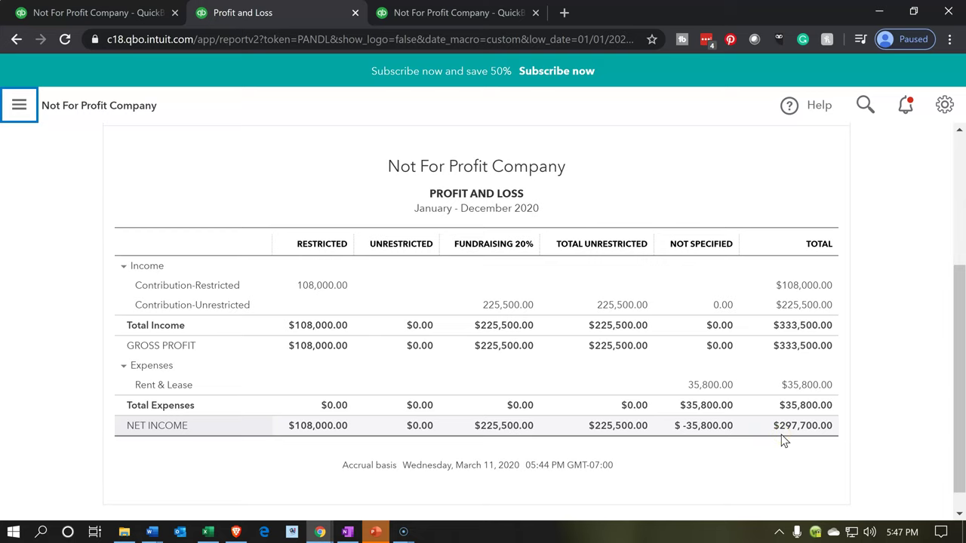
{"action": "left_click", "coordinate": [476, 13]}
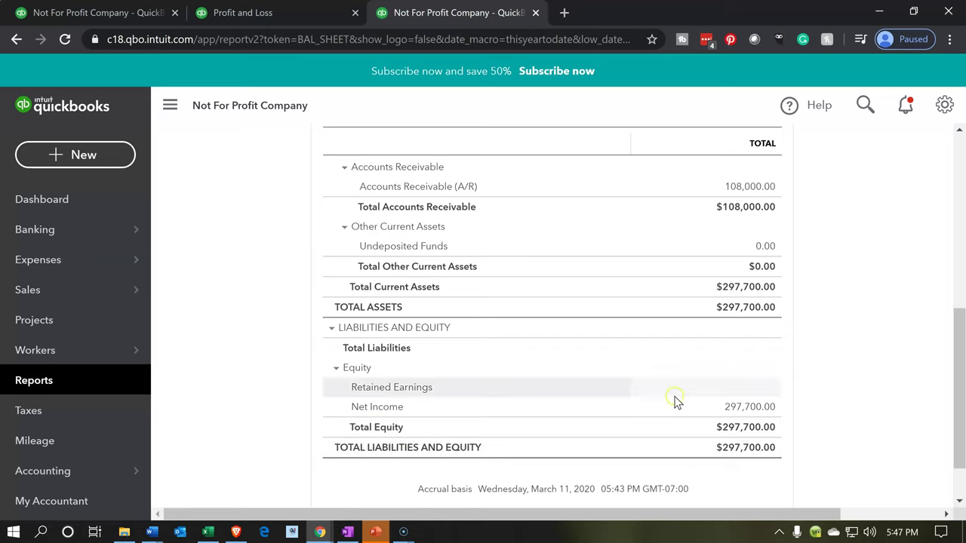
{"action": "left_click", "coordinate": [291, 19]}
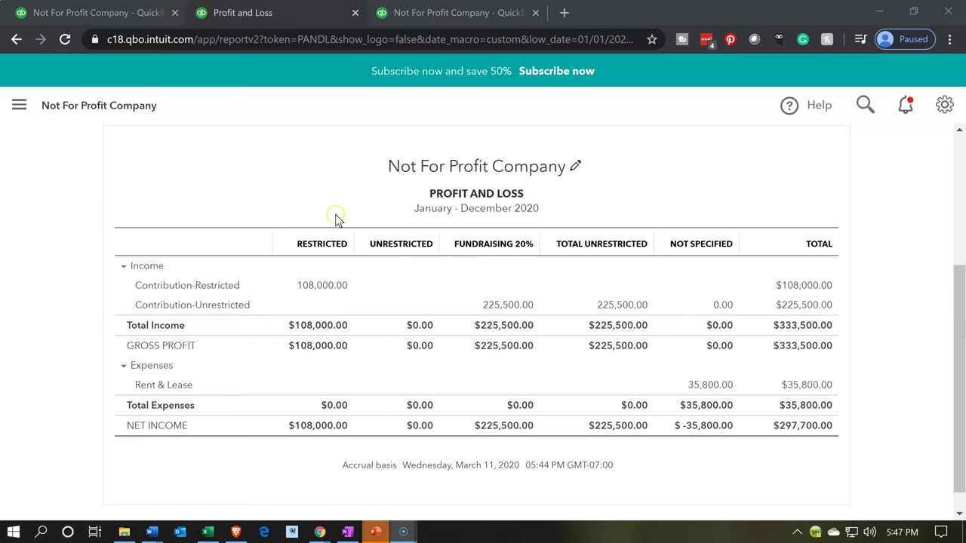
- Switch to the Profit and Loss by Class report's tab and open the Projects page there
{"action": "left_click", "coordinate": [115, 17]}
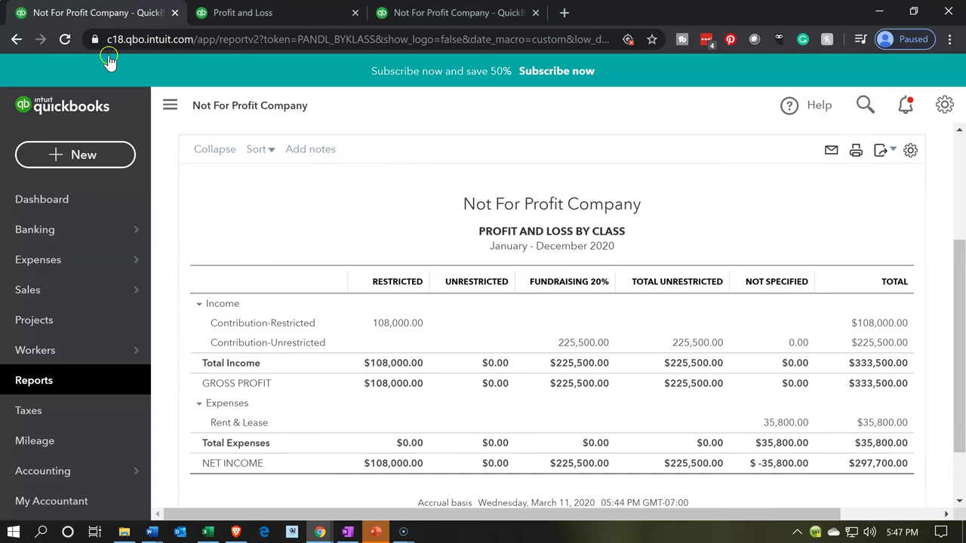
{"action": "left_click", "coordinate": [66, 321]}
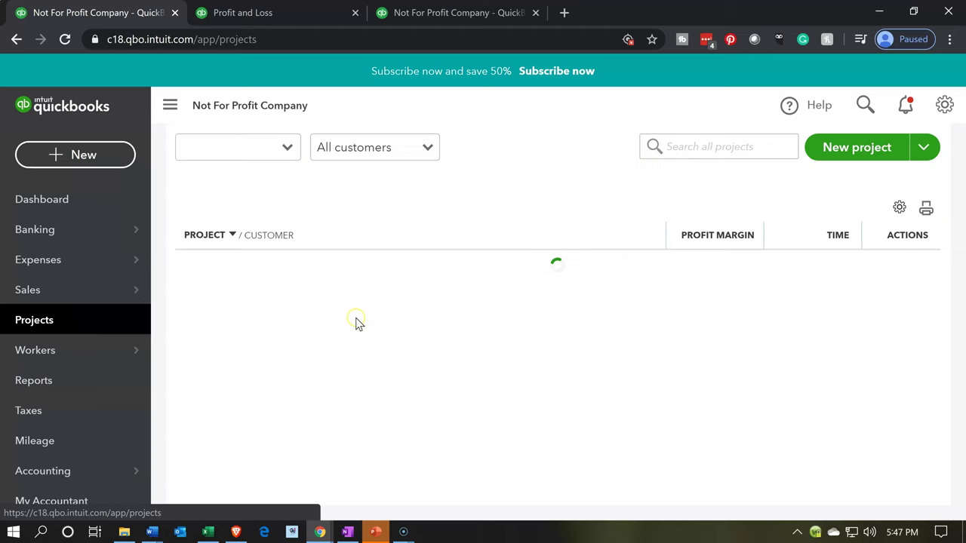
{"action": "left_click", "coordinate": [357, 323]}
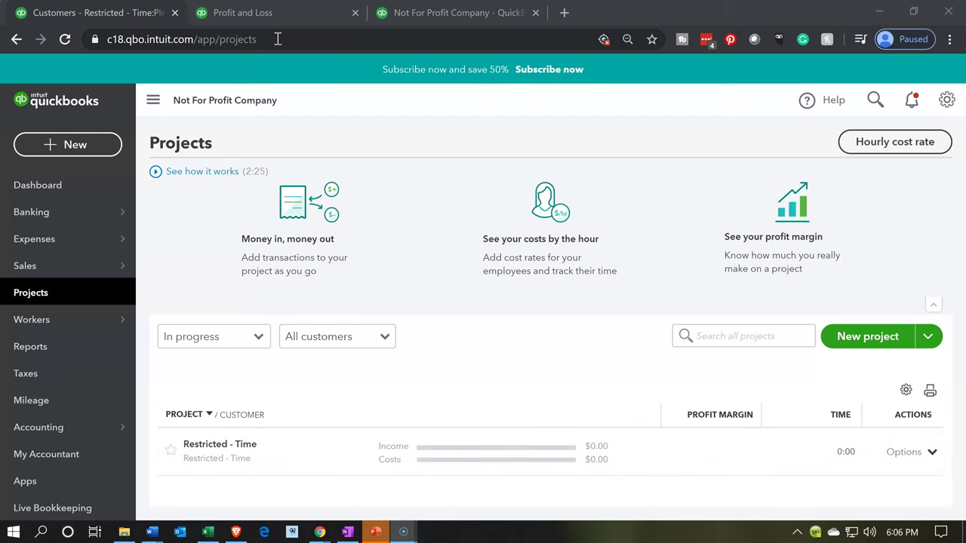
- Return to the Profit and Loss report and examine the restricted and unrestricted contributions by class
{"action": "key", "text": "ctrl+shift+Tab"}
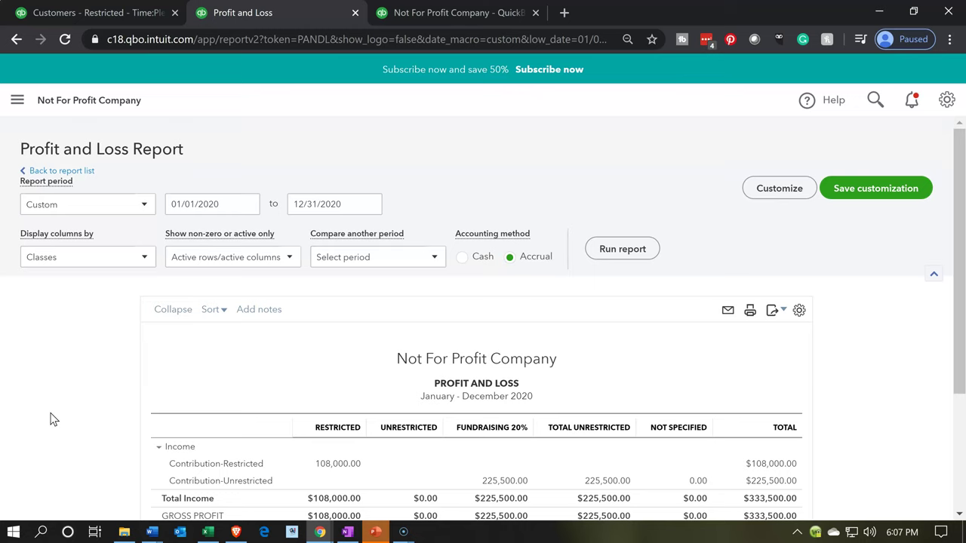
{"action": "key", "text": "ctrl+plus"}
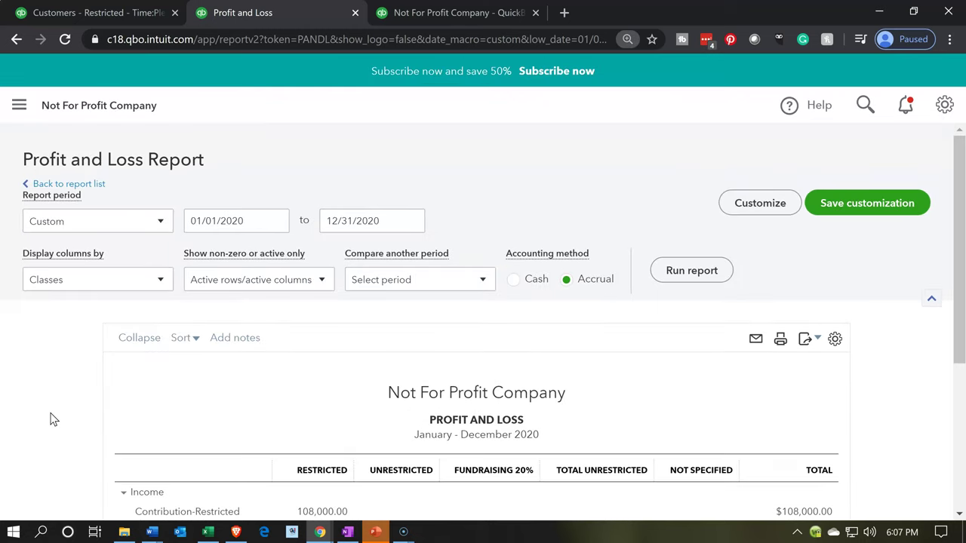
{"action": "scroll", "coordinate": [53, 419], "scroll_direction": "down", "scroll_amount": 2}
{"action": "scroll", "coordinate": [53, 419], "scroll_direction": "down", "scroll_amount": 2}
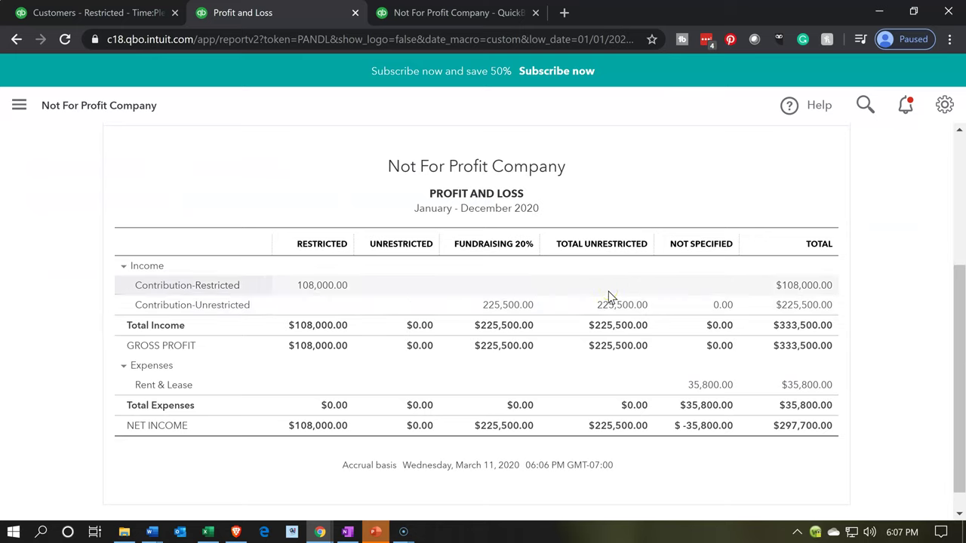
{"action": "left_click", "coordinate": [388, 297]}
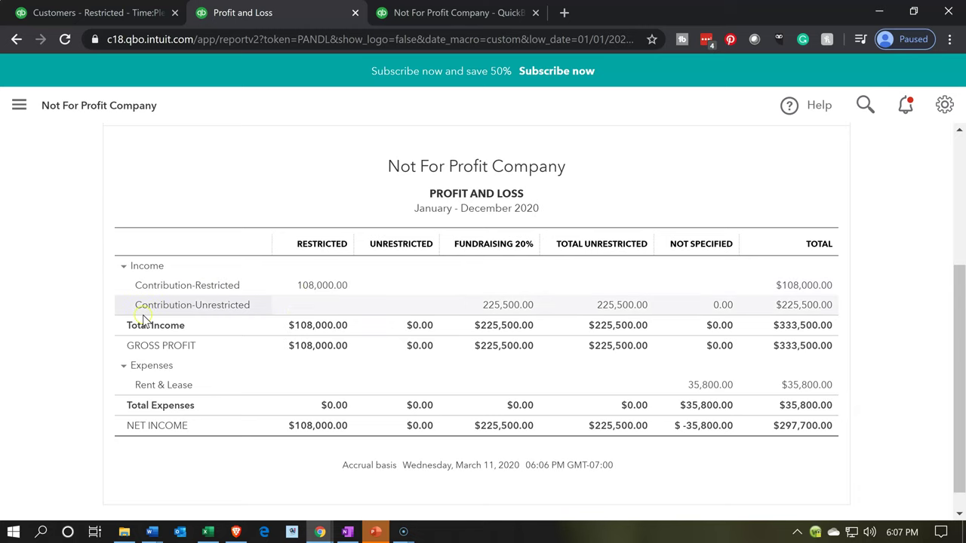
- Display the Profit and Loss report's columns by Customers and rerun the report
{"action": "scroll", "coordinate": [88, 337], "scroll_direction": "up", "scroll_amount": 3}
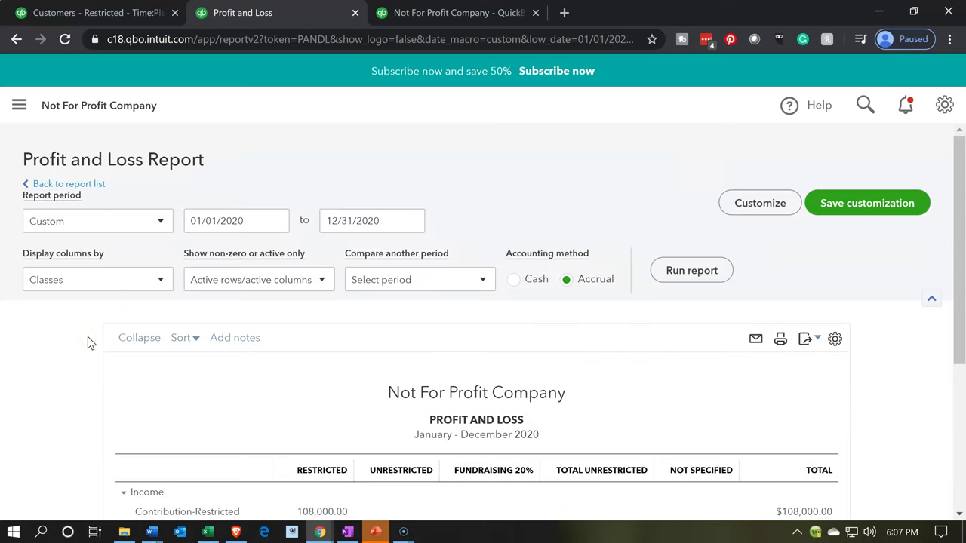
{"action": "left_click", "coordinate": [154, 291]}
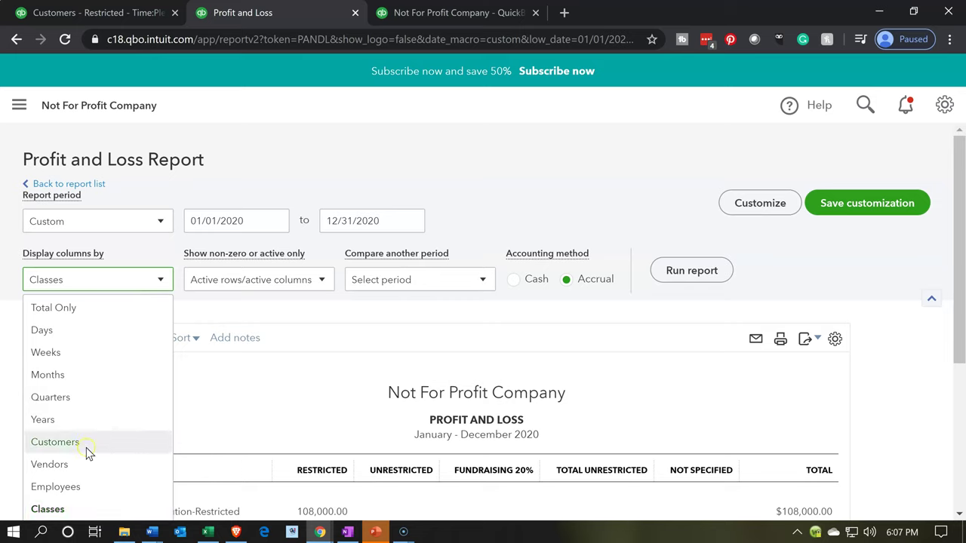
{"action": "left_click", "coordinate": [55, 442]}
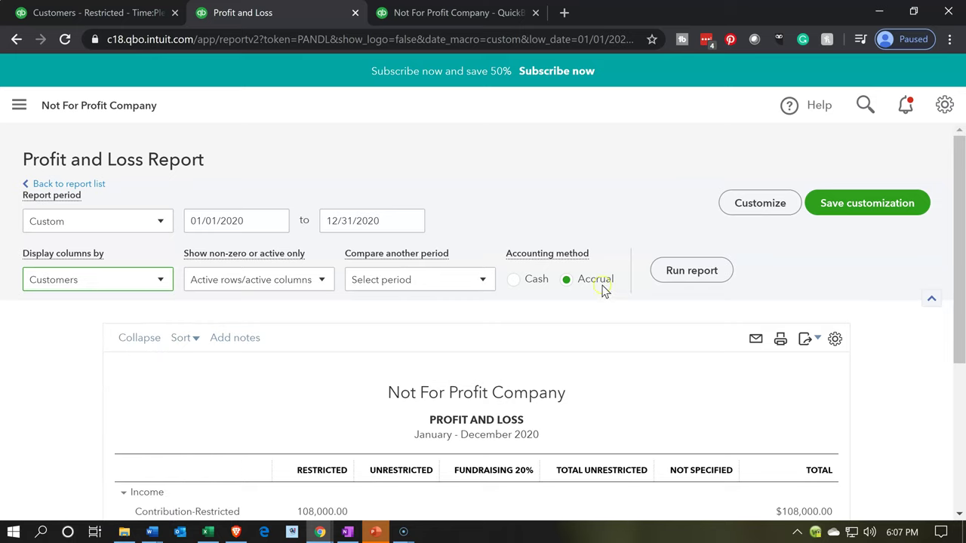
{"action": "left_click", "coordinate": [687, 270]}
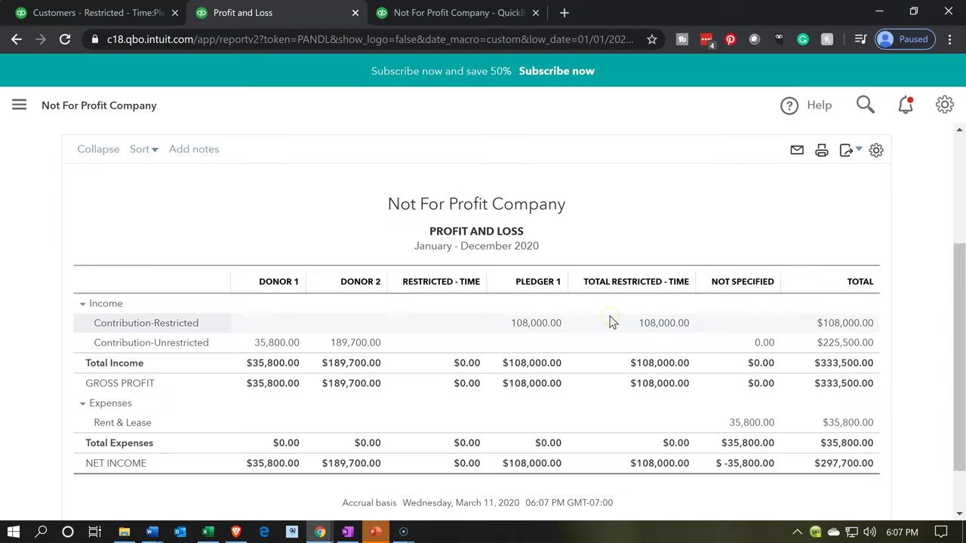
{"action": "left_click", "coordinate": [463, 301]}
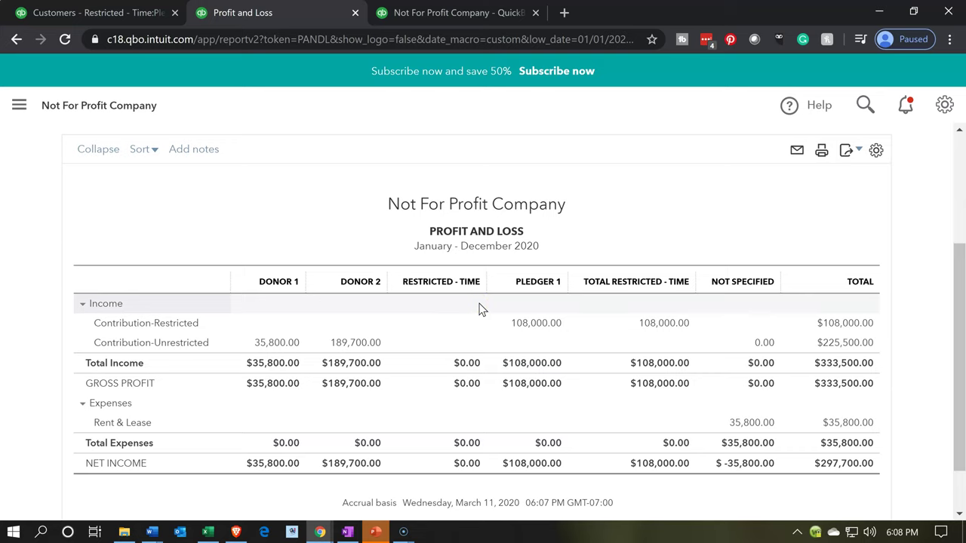
- Open the Profit and Loss report's customization, enable the Customer filter and show its list of customers
{"action": "scroll", "coordinate": [480, 309], "scroll_direction": "up", "scroll_amount": 2}
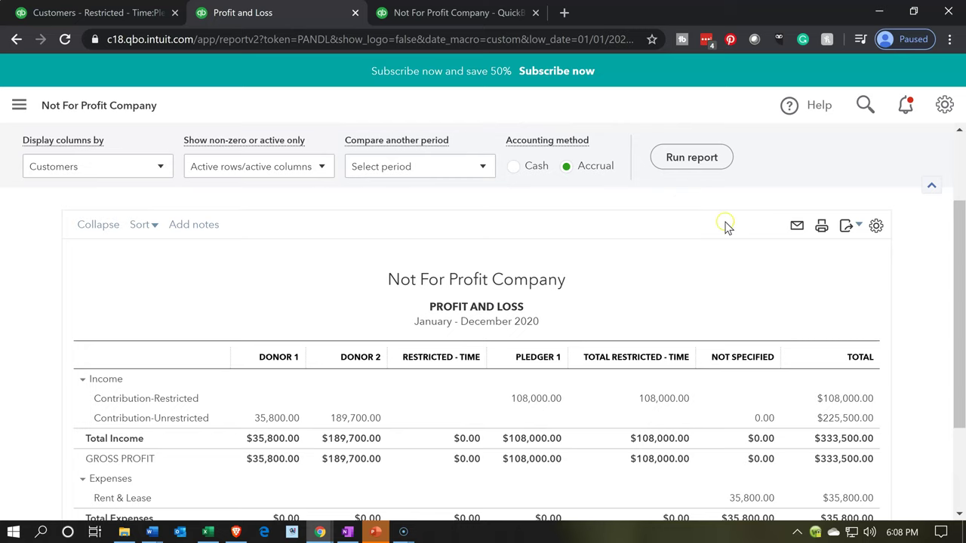
{"action": "scroll", "coordinate": [774, 263], "scroll_direction": "up", "scroll_amount": 2}
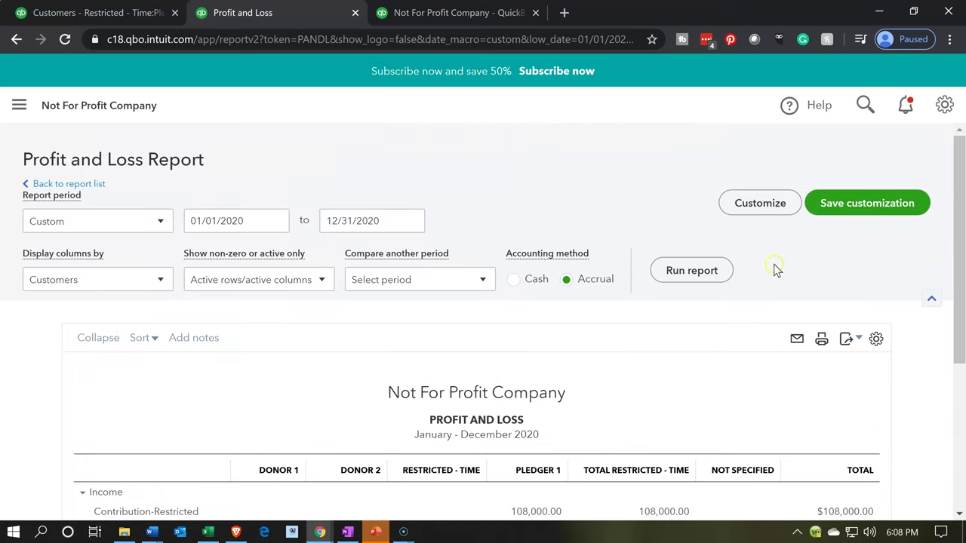
{"action": "left_click", "coordinate": [766, 211]}
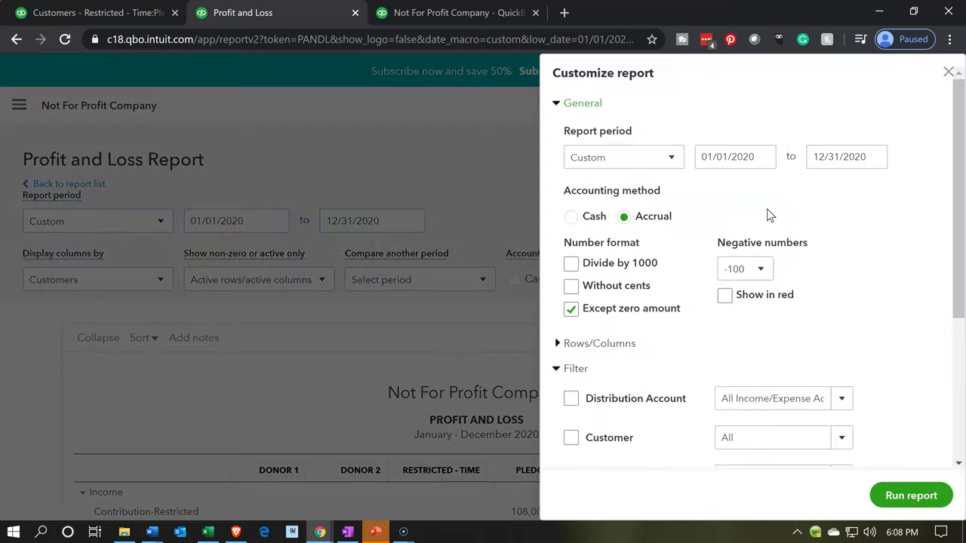
{"action": "scroll", "coordinate": [614, 377], "scroll_direction": "down", "scroll_amount": 1}
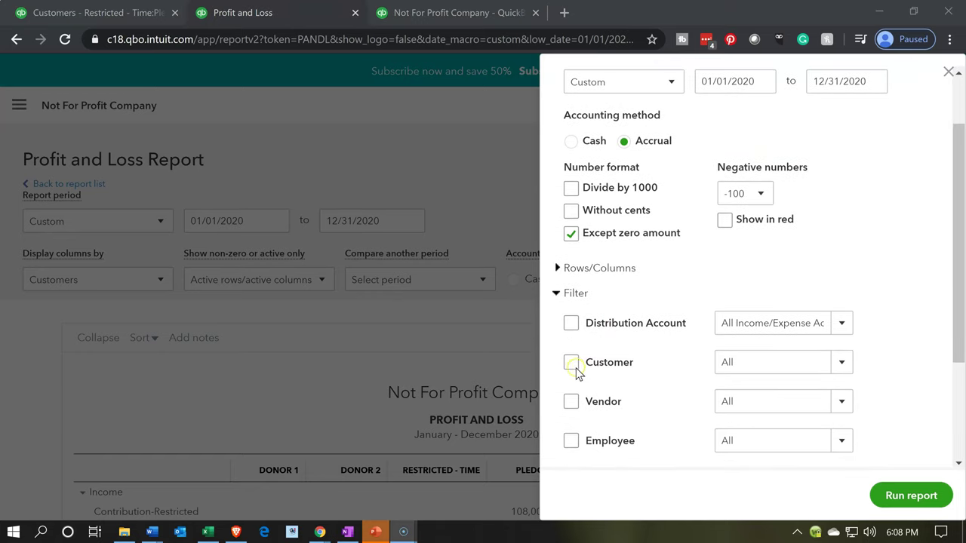
{"action": "left_click", "coordinate": [572, 363]}
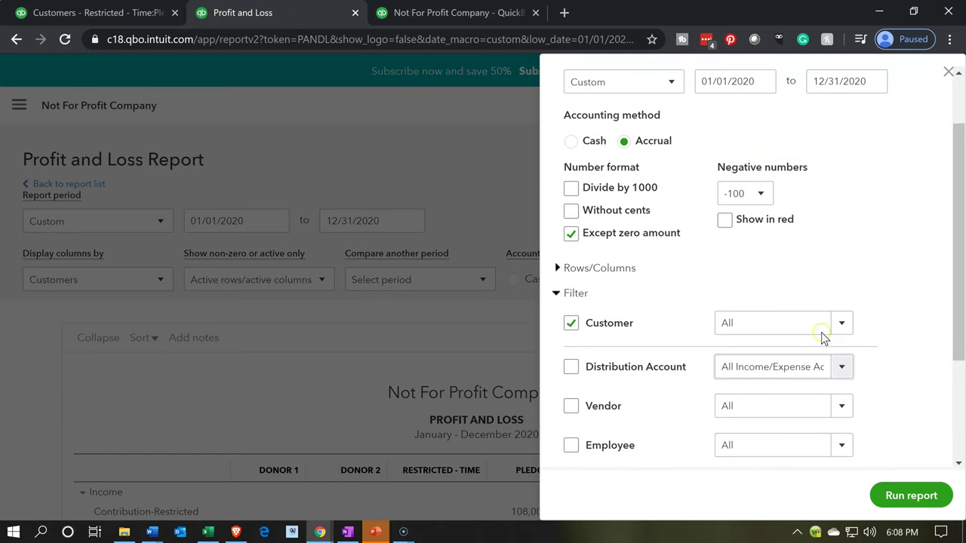
{"action": "left_click", "coordinate": [844, 323]}
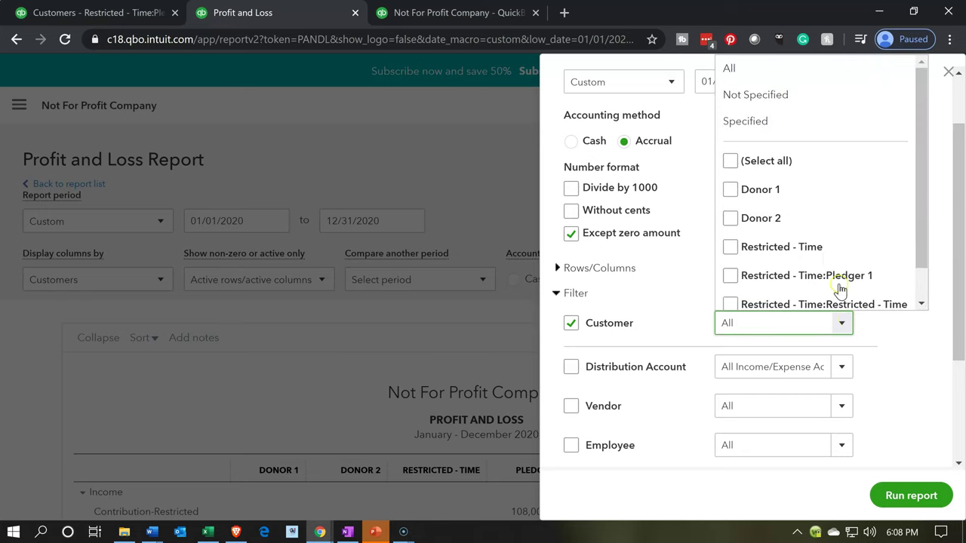
- Filter the report to Restricted - Time and its Pledger 1, Restricted - Time and Test sub-customers, run it and review the result
{"action": "left_click", "coordinate": [799, 249]}
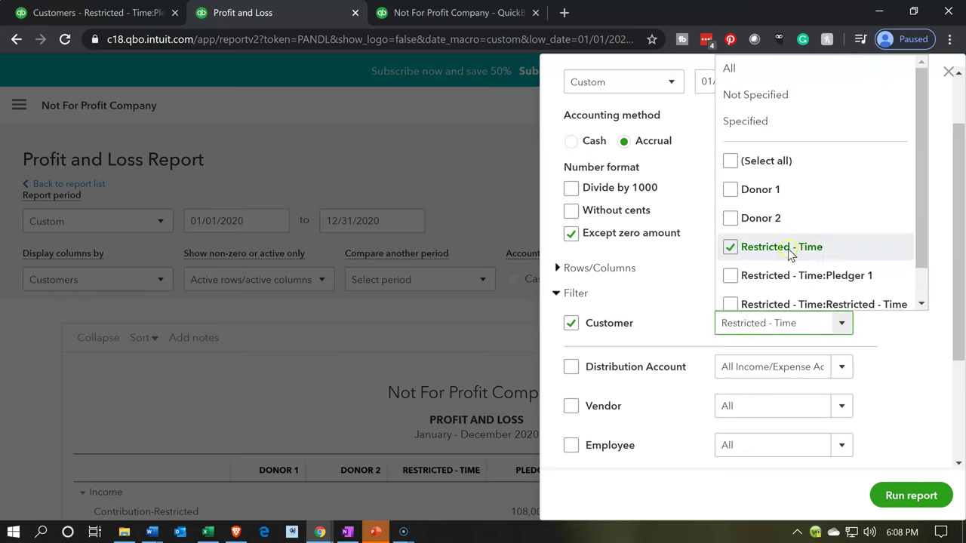
{"action": "left_click", "coordinate": [743, 277]}
{"action": "left_click", "coordinate": [747, 302]}
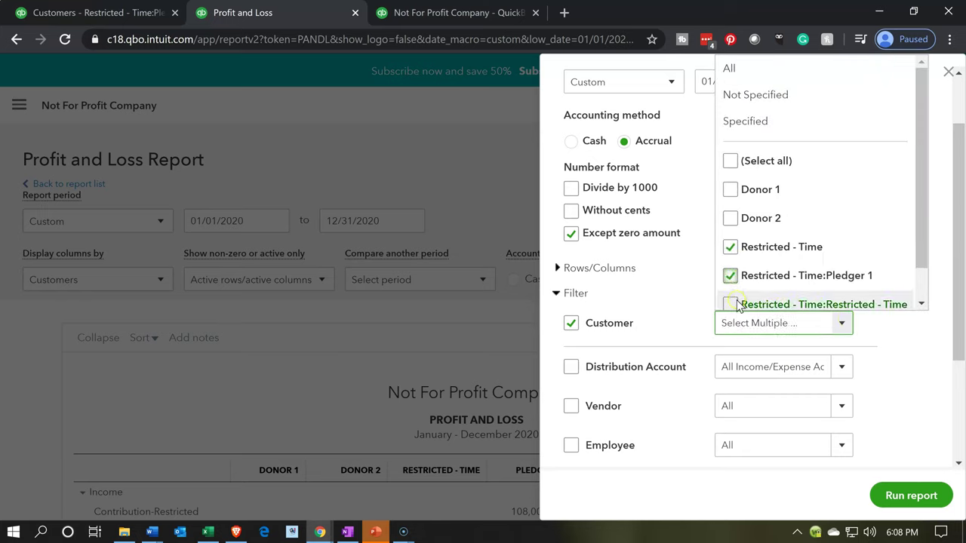
{"action": "scroll", "coordinate": [768, 280], "scroll_direction": "down", "scroll_amount": 1}
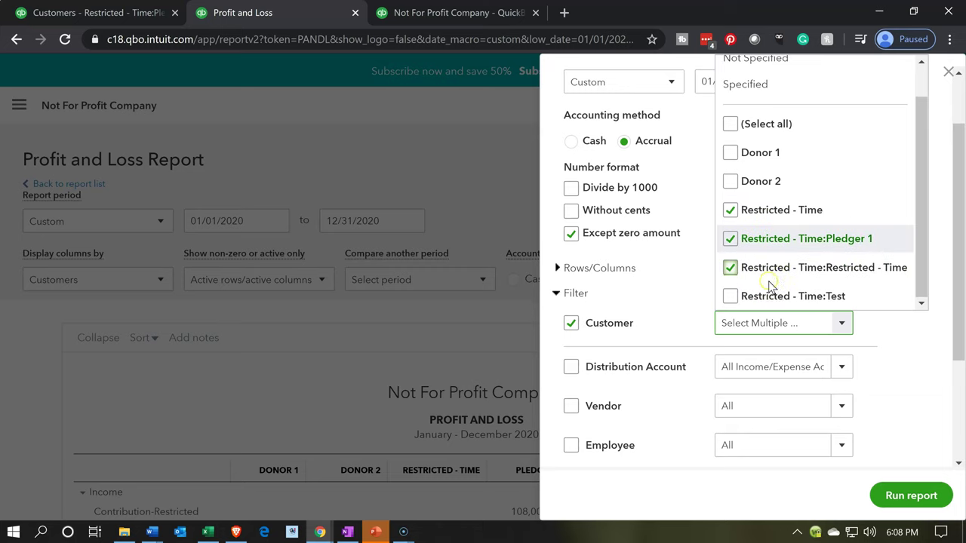
{"action": "left_click", "coordinate": [730, 296]}
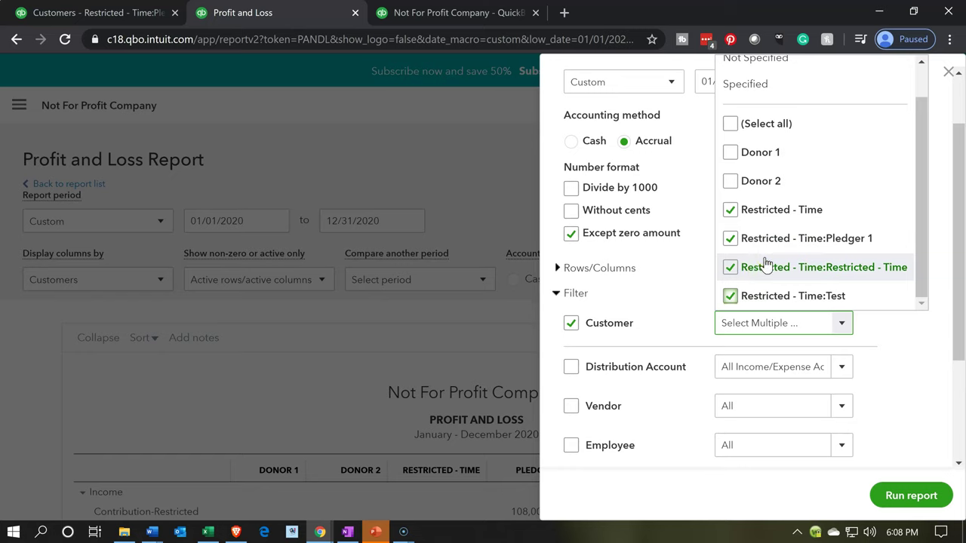
{"action": "left_click", "coordinate": [877, 376]}
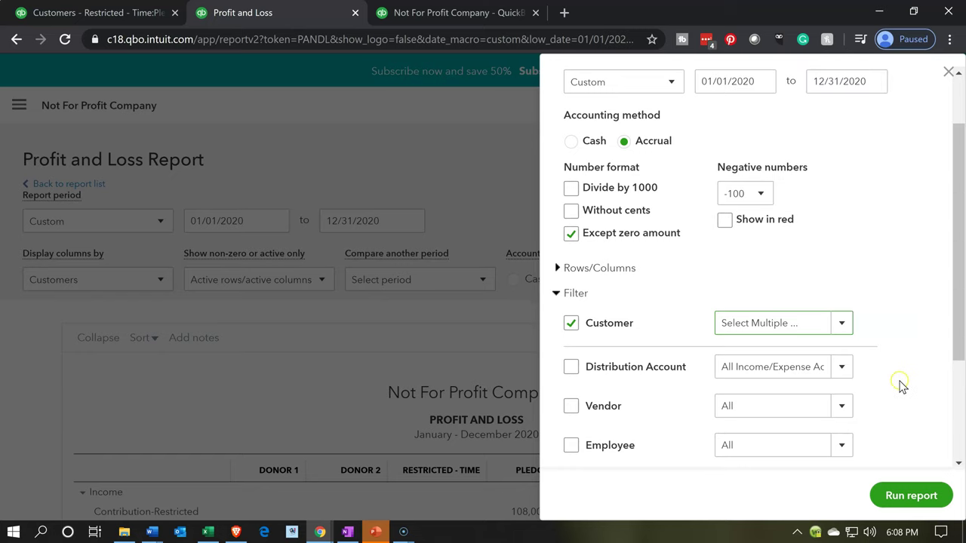
{"action": "left_click", "coordinate": [891, 504]}
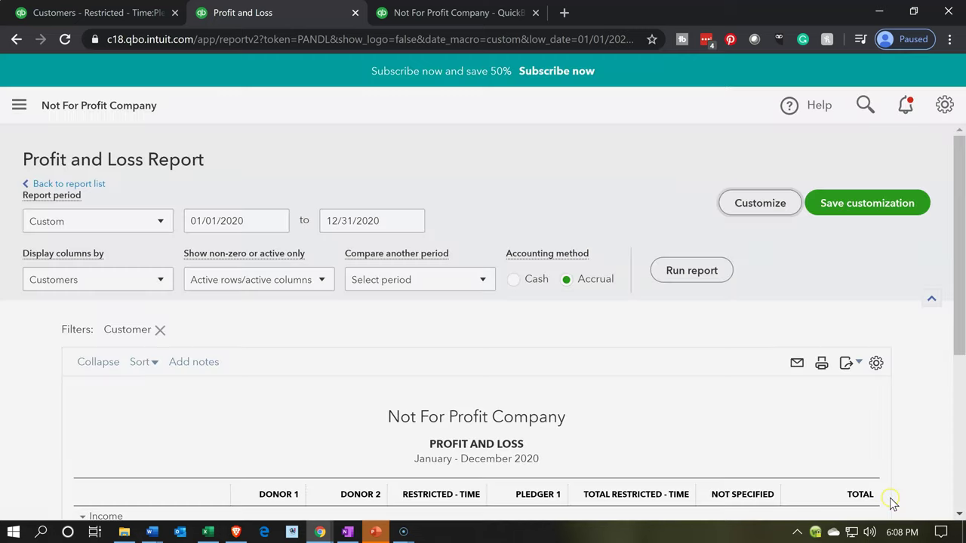
{"action": "scroll", "coordinate": [408, 408], "scroll_direction": "down", "scroll_amount": 3}
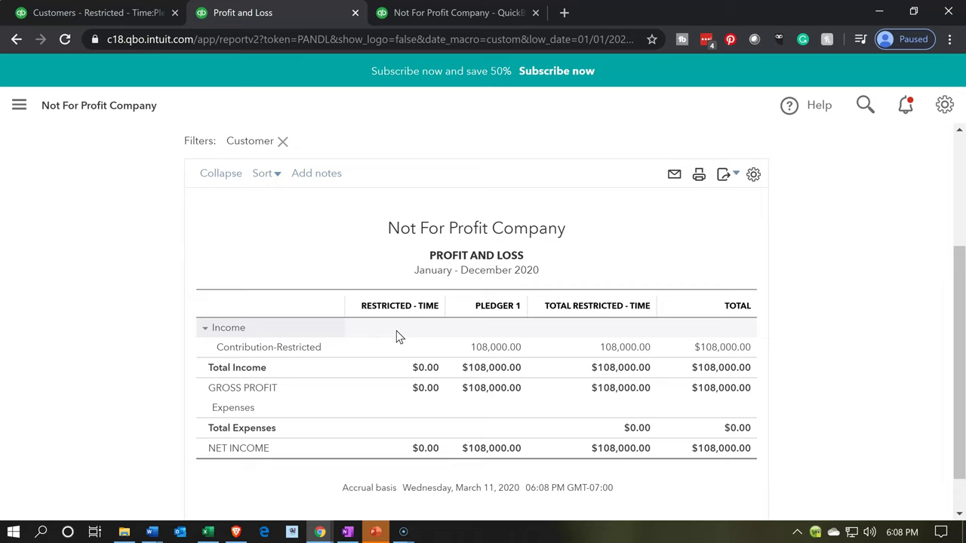
{"action": "scroll", "coordinate": [189, 345], "scroll_direction": "up", "scroll_amount": 5}
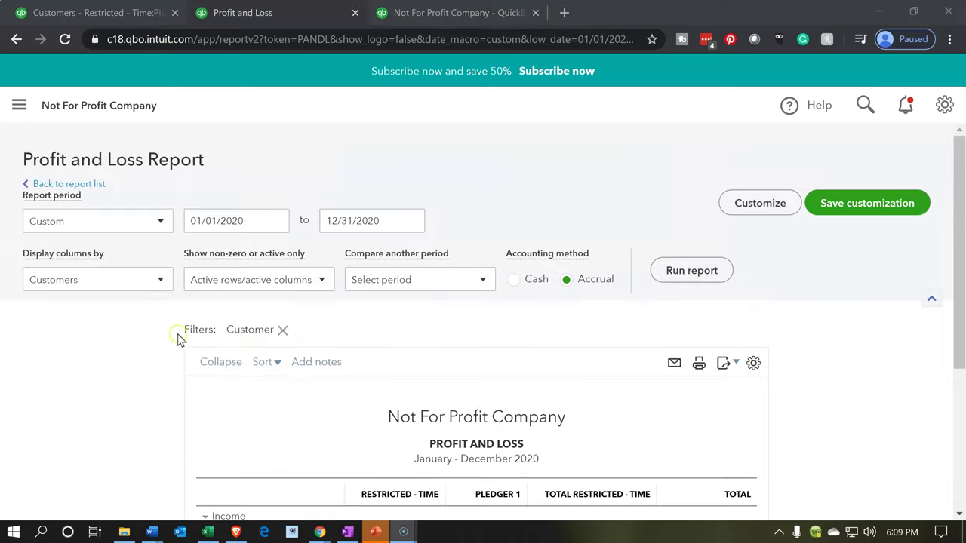
{"action": "scroll", "coordinate": [133, 395], "scroll_direction": "down", "scroll_amount": 4}
{"action": "scroll", "coordinate": [147, 412], "scroll_direction": "up", "scroll_amount": 4}
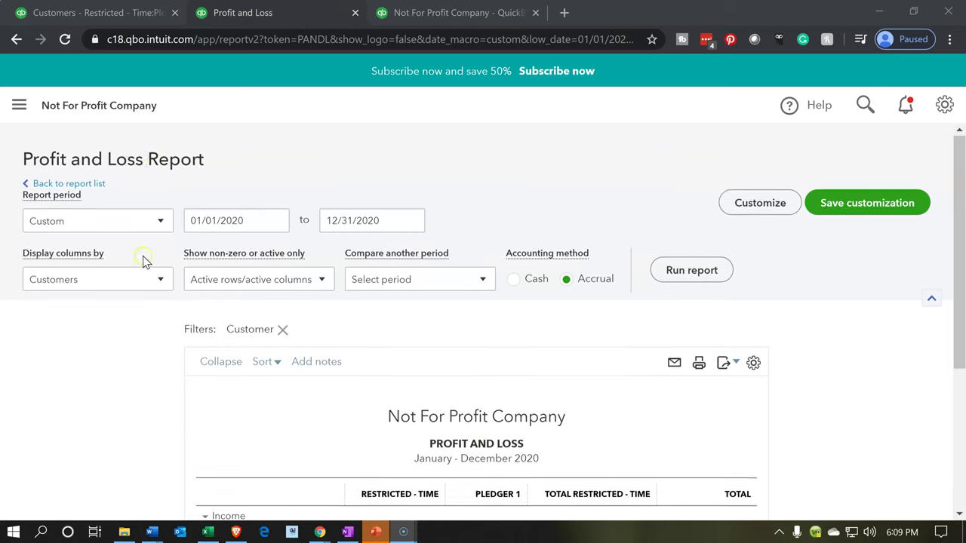
- Switch to the Projects page's tab and open the Customer Balance Detail report from the standard reports list
{"action": "left_click", "coordinate": [114, 13]}
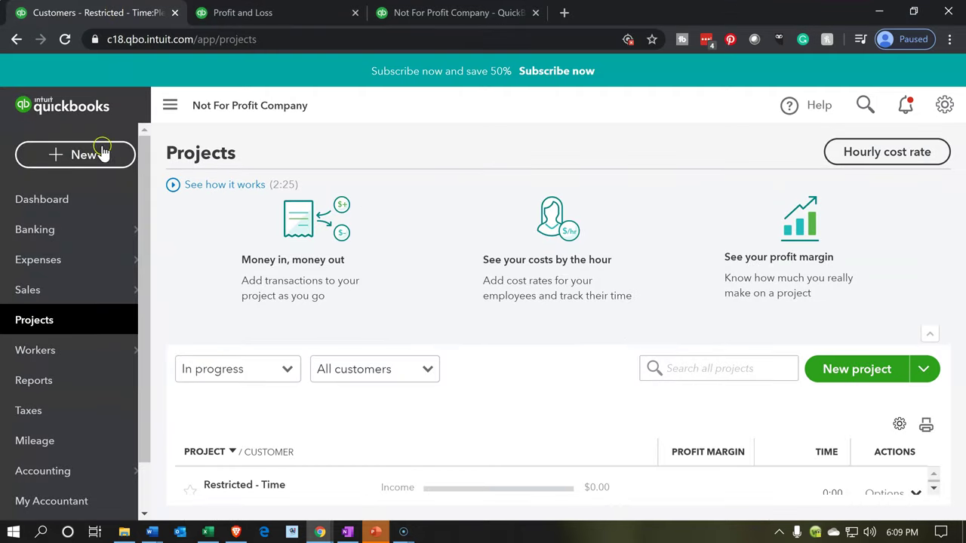
{"action": "left_click", "coordinate": [45, 391]}
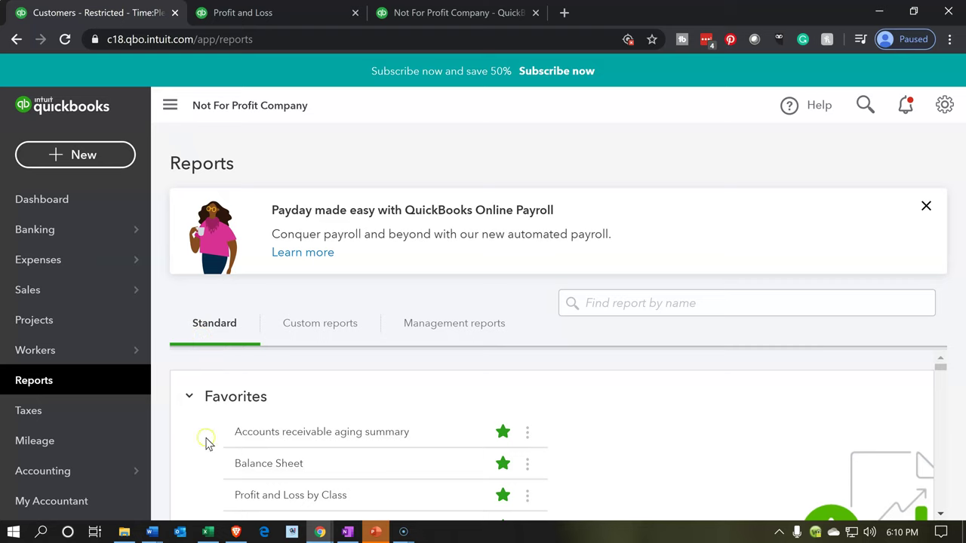
{"action": "scroll", "coordinate": [209, 444], "scroll_direction": "down", "scroll_amount": 1}
{"action": "scroll", "coordinate": [209, 443], "scroll_direction": "down", "scroll_amount": 1}
{"action": "scroll", "coordinate": [209, 444], "scroll_direction": "down", "scroll_amount": 6}
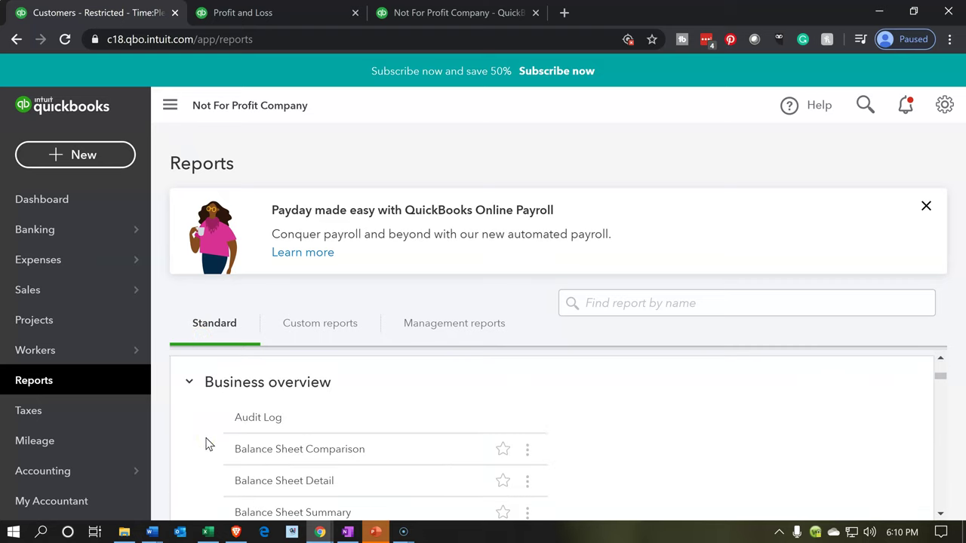
{"action": "scroll", "coordinate": [209, 444], "scroll_direction": "down", "scroll_amount": 4}
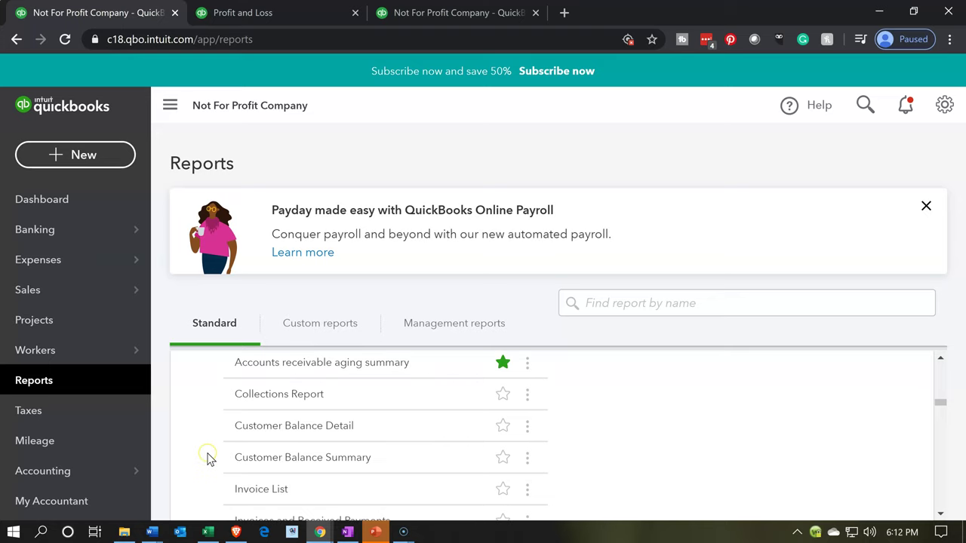
{"action": "scroll", "coordinate": [207, 457], "scroll_direction": "up", "scroll_amount": 1}
{"action": "scroll", "coordinate": [209, 459], "scroll_direction": "down", "scroll_amount": 1}
{"action": "left_click", "coordinate": [245, 431]}
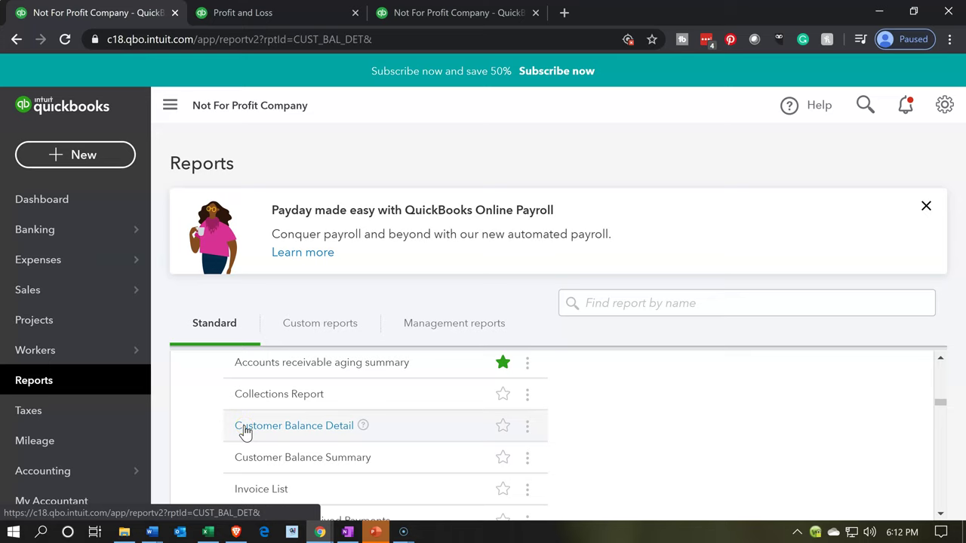
- Hide the navigation menu, examine Pledger 1's invoice in the Customer Balance Detail report and compare it with the balance sheet's Accounts Receivable
{"action": "left_click", "coordinate": [171, 112]}
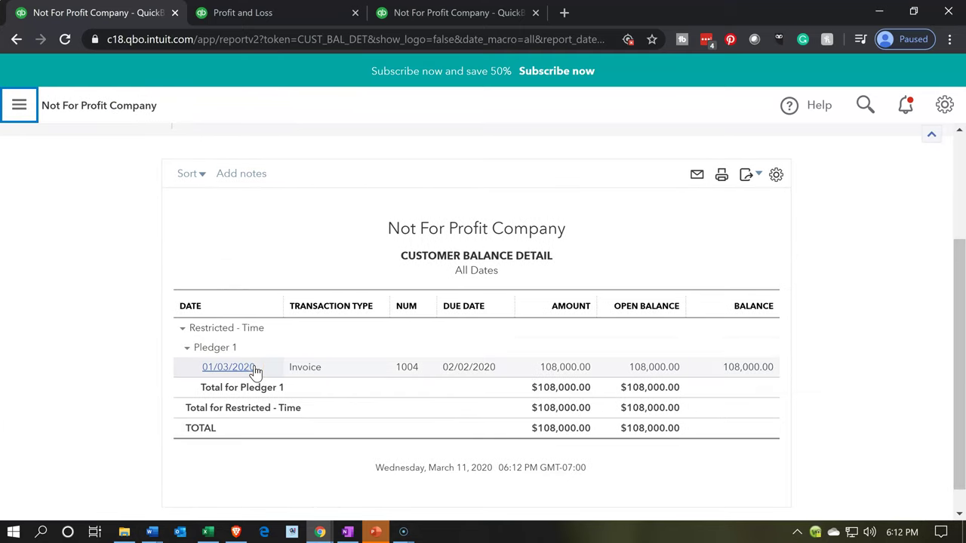
{"action": "left_click", "coordinate": [239, 347]}
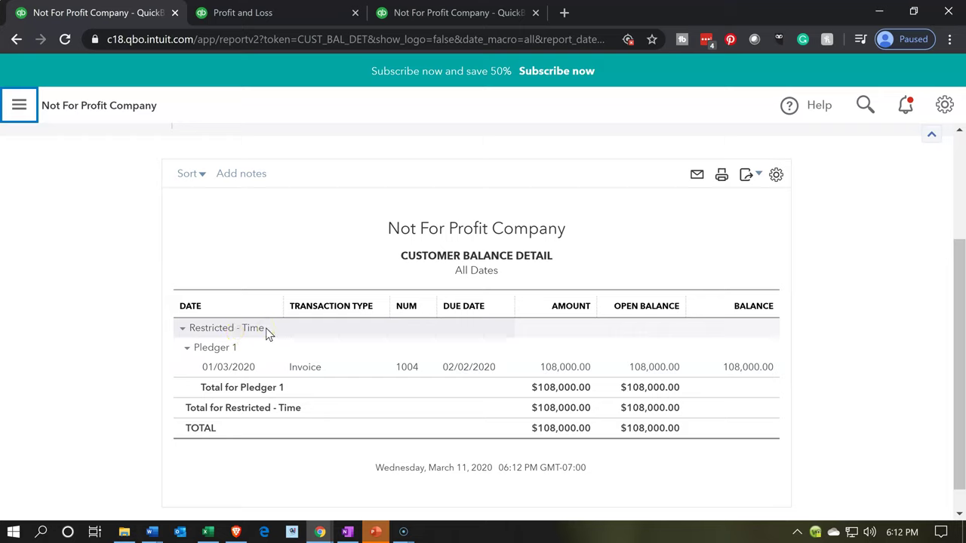
{"action": "left_click", "coordinate": [263, 355]}
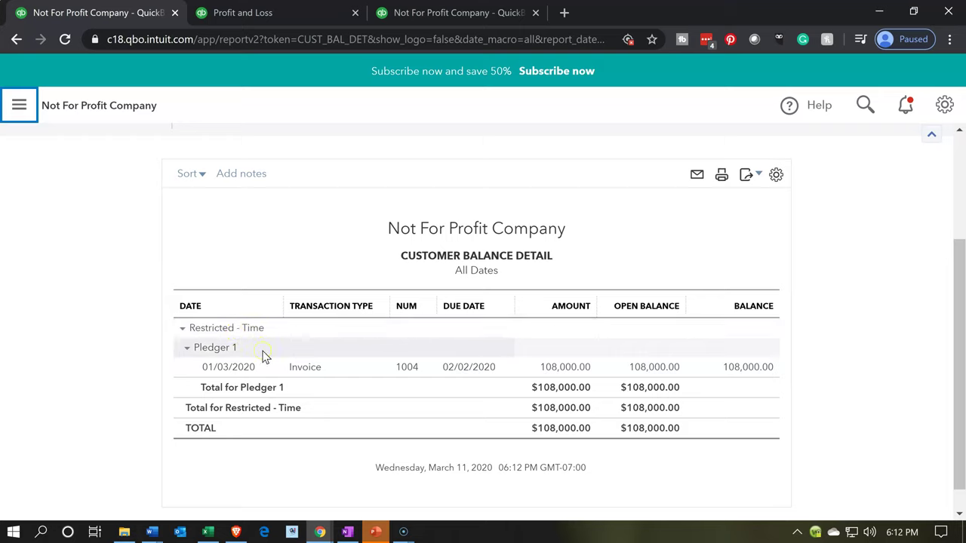
{"action": "left_click", "coordinate": [243, 356]}
{"action": "left_click", "coordinate": [254, 365]}
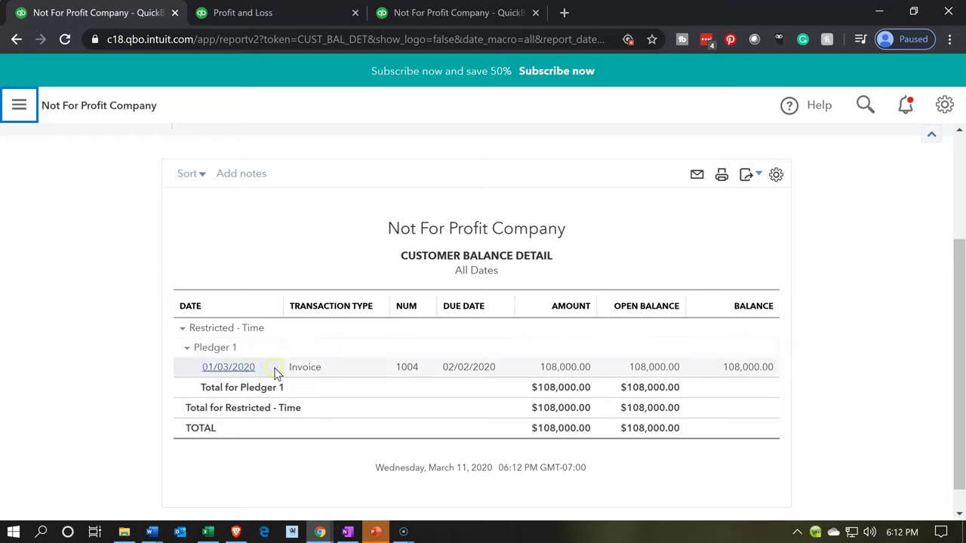
{"action": "left_click", "coordinate": [536, 371]}
{"action": "left_click", "coordinate": [458, 9]}
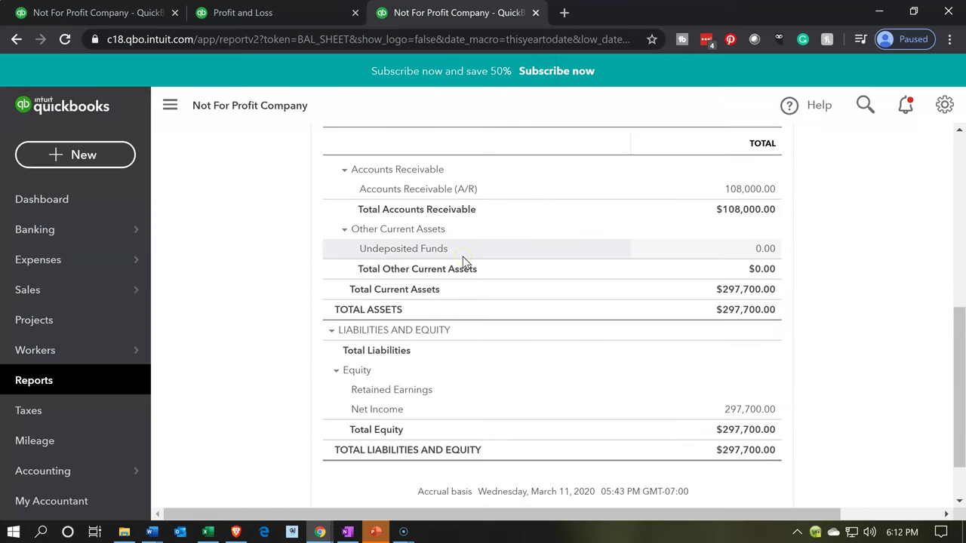
{"action": "left_click", "coordinate": [115, 12]}
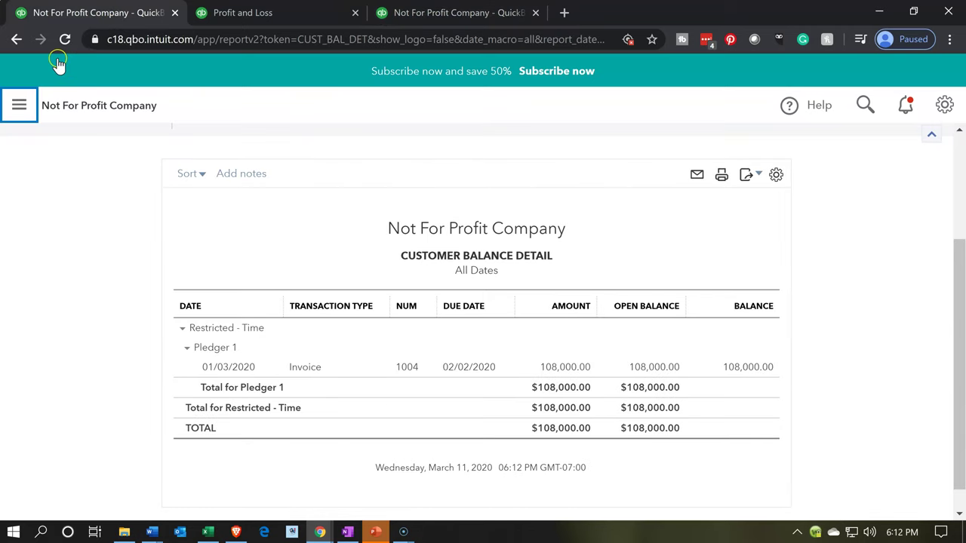
- Restore the navigation menu, open the Customers list and examine the open balances of Restricted - Time and its sub-customers
{"action": "left_click", "coordinate": [14, 104]}
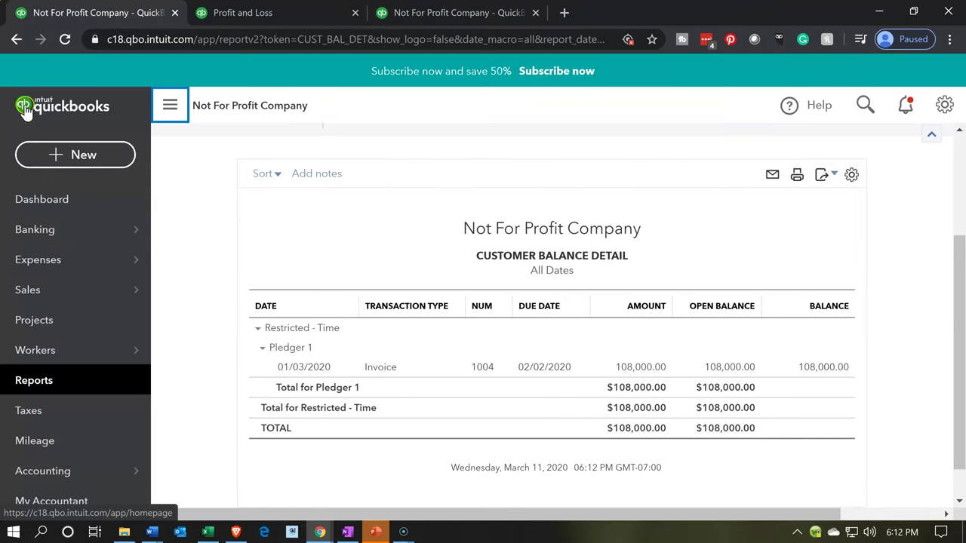
{"action": "left_click", "coordinate": [49, 285]}
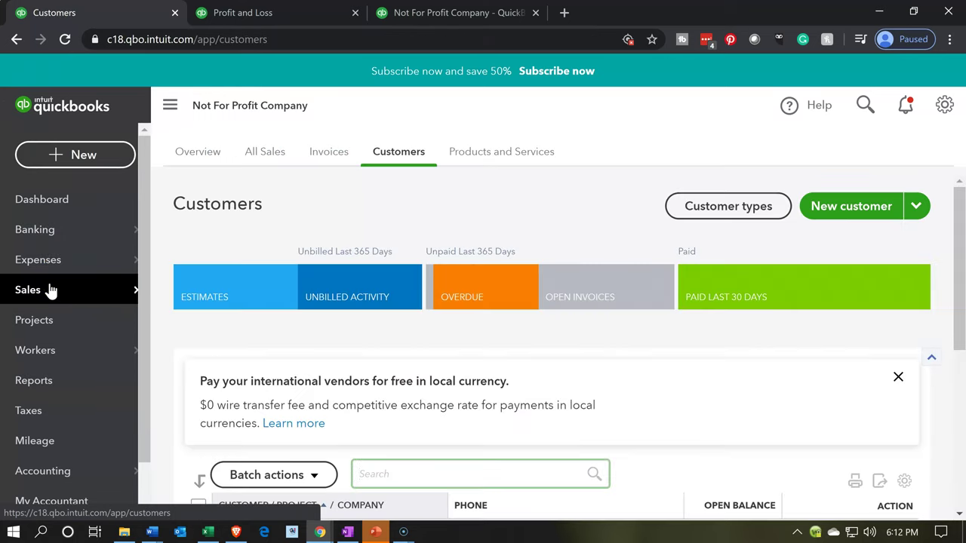
{"action": "scroll", "coordinate": [297, 166], "scroll_direction": "down", "scroll_amount": 5}
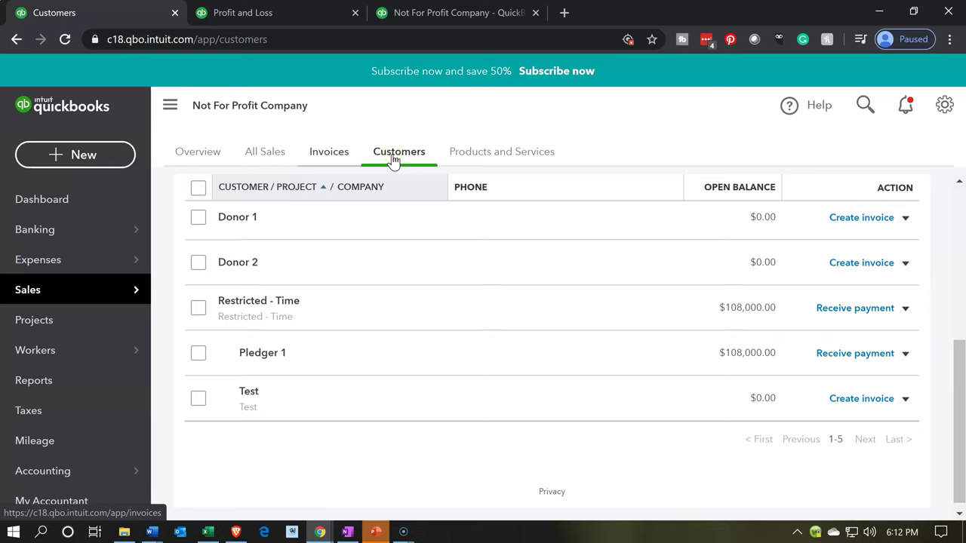
{"action": "scroll", "coordinate": [393, 159], "scroll_direction": "up", "scroll_amount": 5}
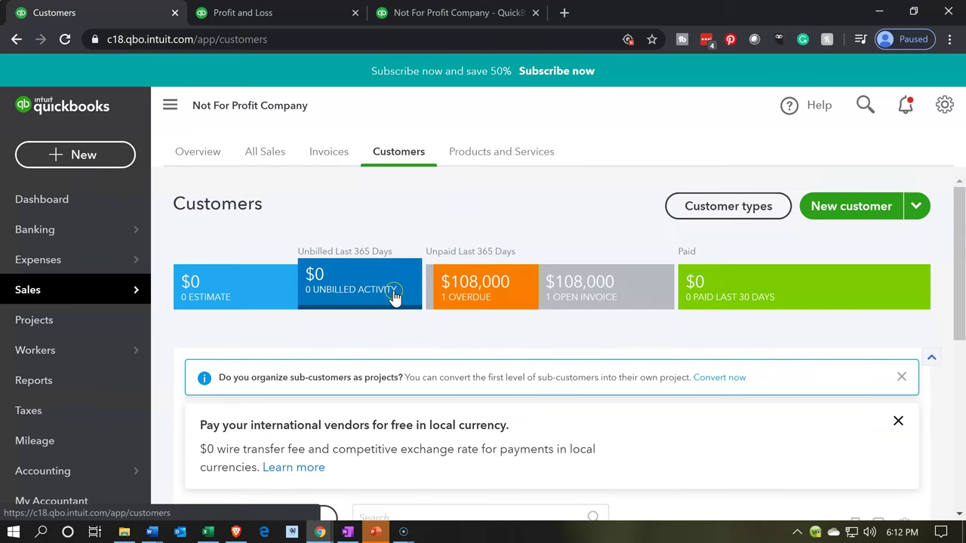
{"action": "scroll", "coordinate": [393, 294], "scroll_direction": "down", "scroll_amount": 5}
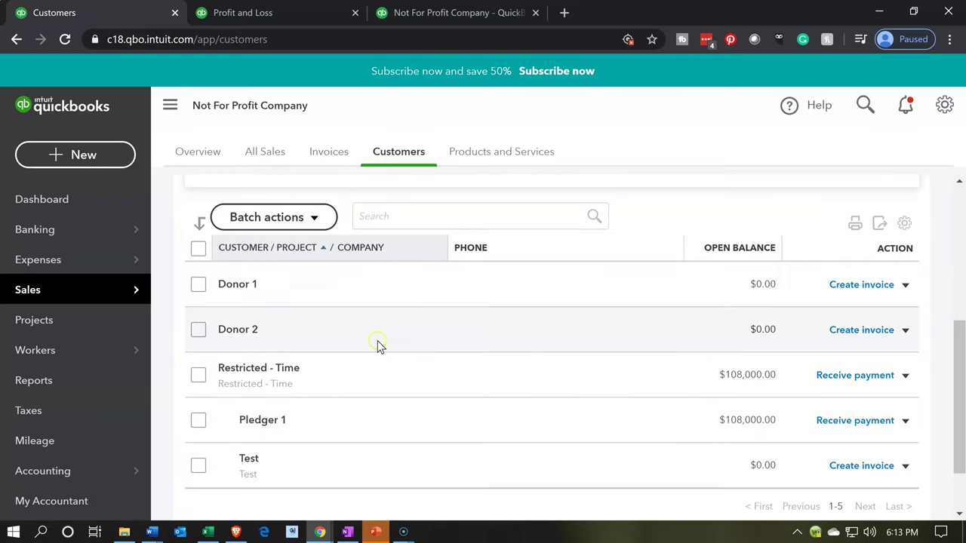
{"action": "scroll", "coordinate": [377, 343], "scroll_direction": "down", "scroll_amount": 2}
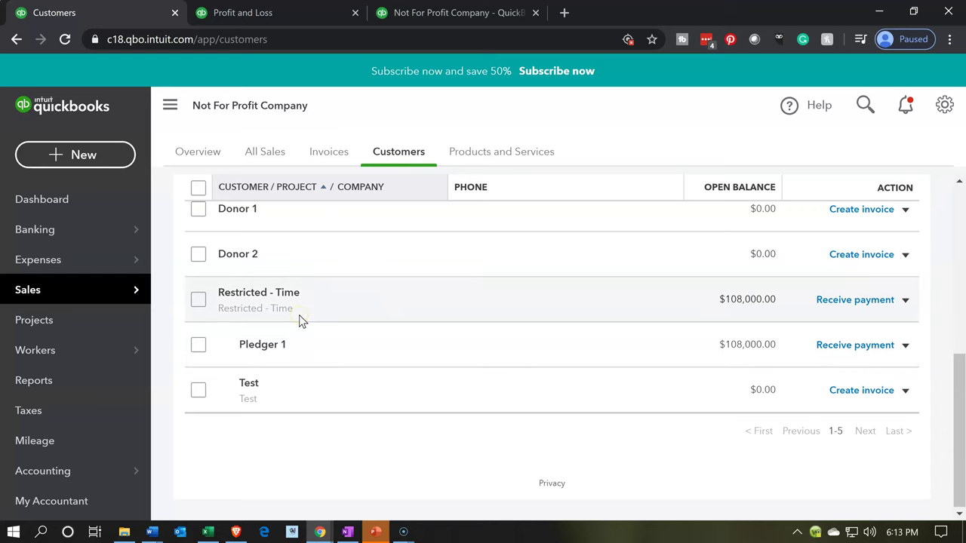